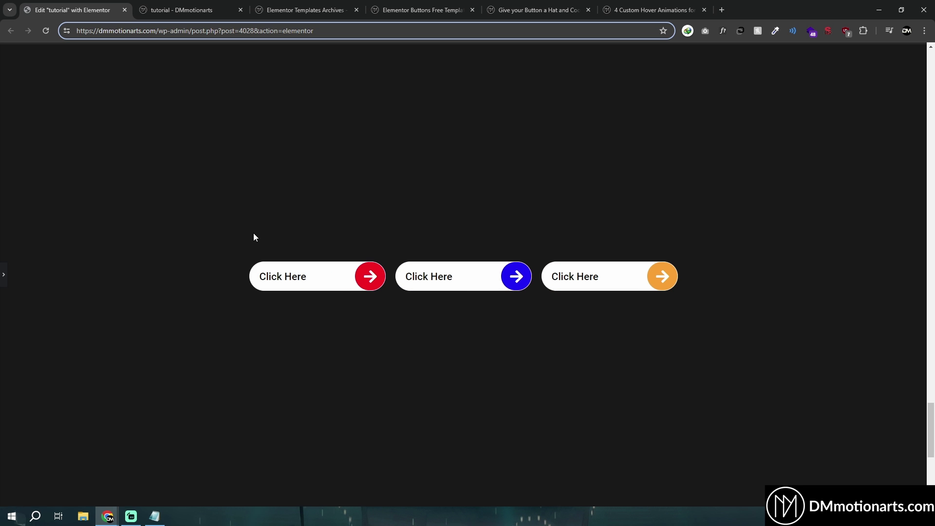
# Examine the published tutorial page and the free Elementor templates archive.
pyautogui.click(176, 9)
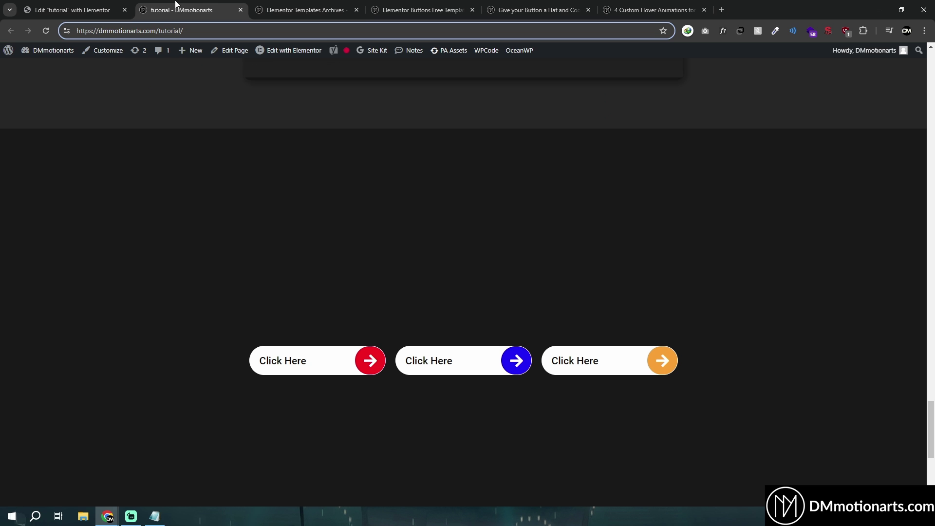
pyautogui.click(302, 10)
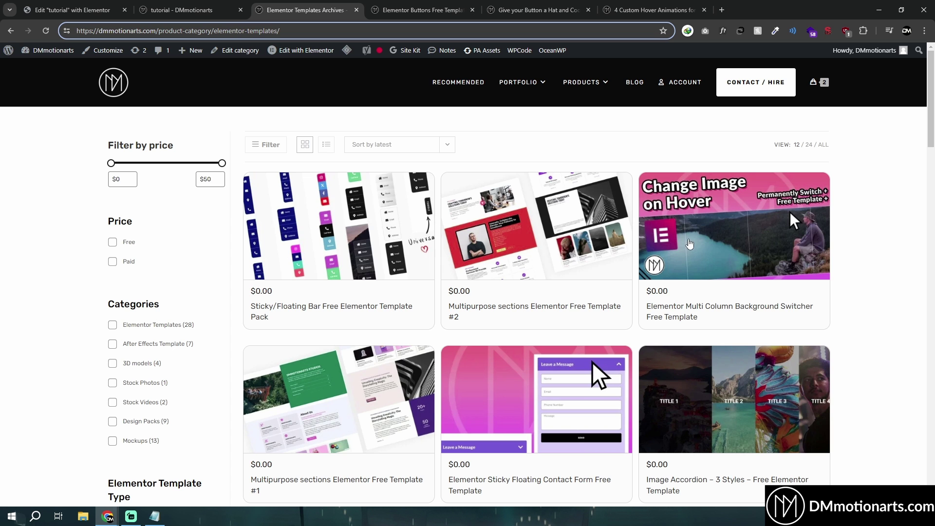
pyautogui.scroll(-2, 521, 265)
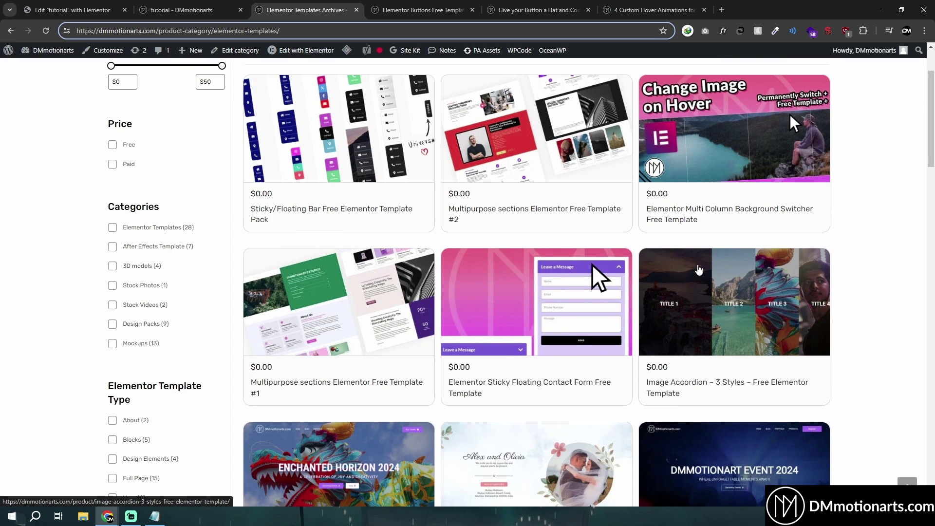
pyautogui.scroll(2, 519, 292)
# Open the live demo of Elementor Buttons Free Template v1 and examine its button designs and hover effects.
pyautogui.click(412, 6)
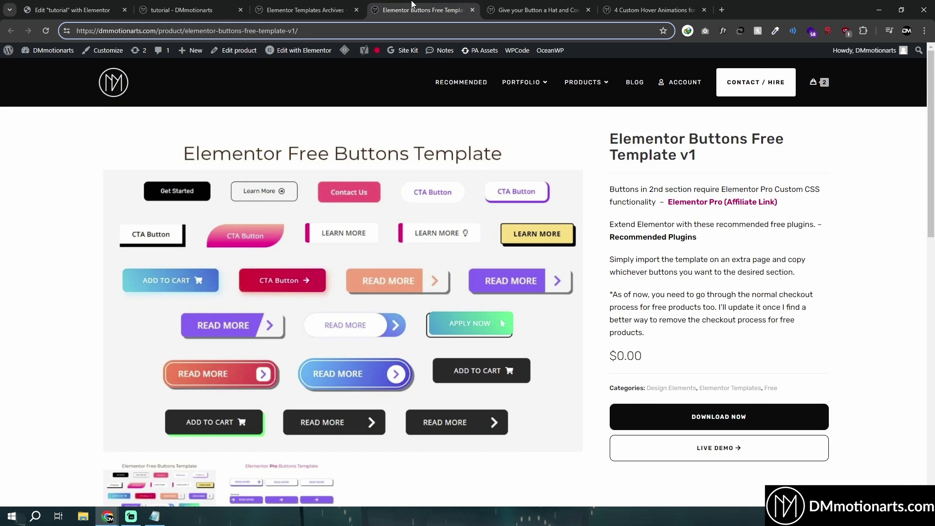
pyautogui.click(341, 10)
pyautogui.click(422, 13)
pyautogui.moveTo(611, 140); pyautogui.dragTo(696, 157)
pyautogui.click(724, 447)
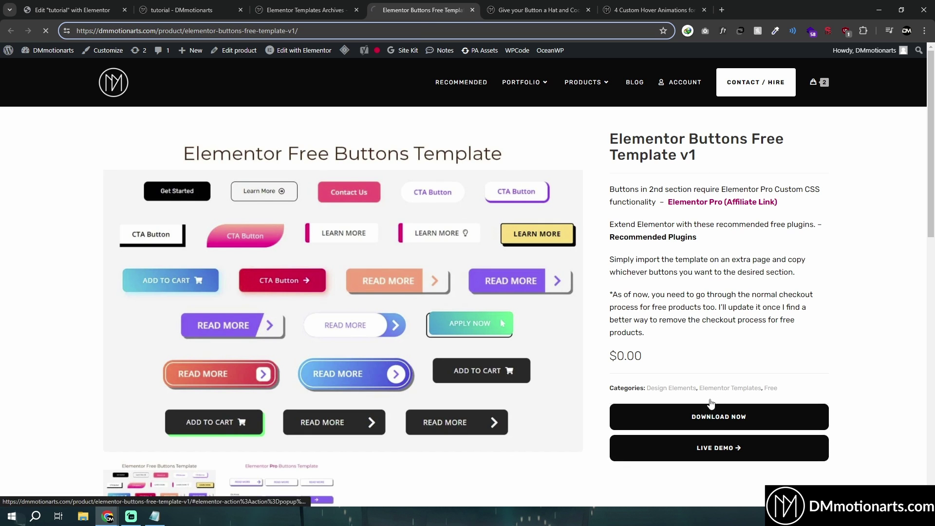
pyautogui.scroll(-1, 634, 266)
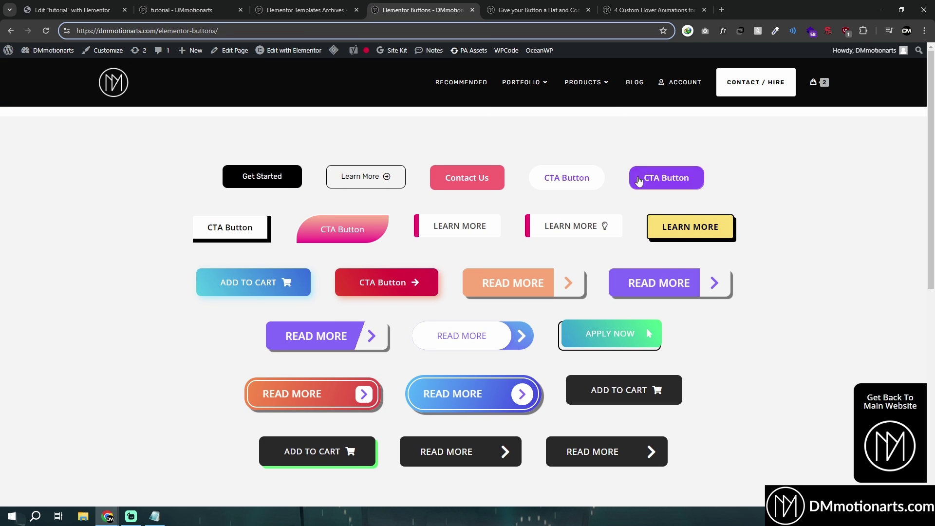
pyautogui.scroll(-5, 440, 235)
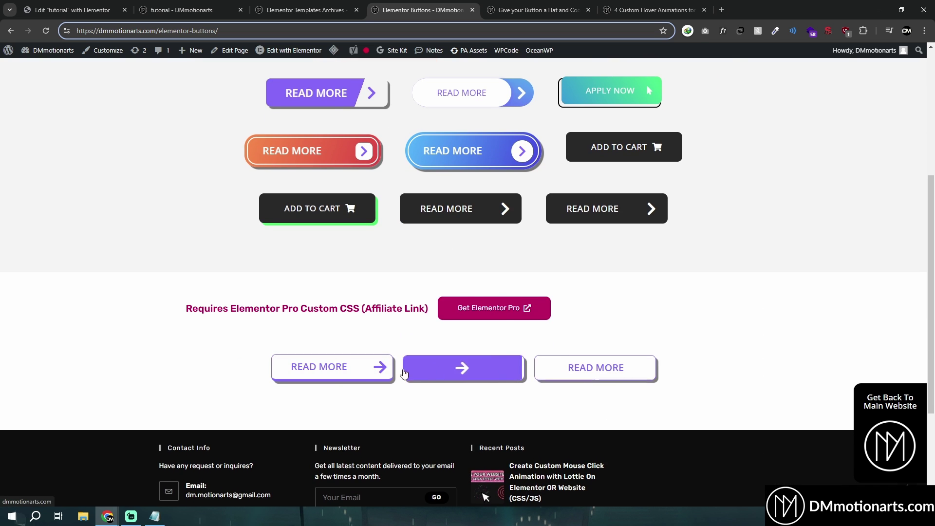
pyautogui.scroll(2, 314, 353)
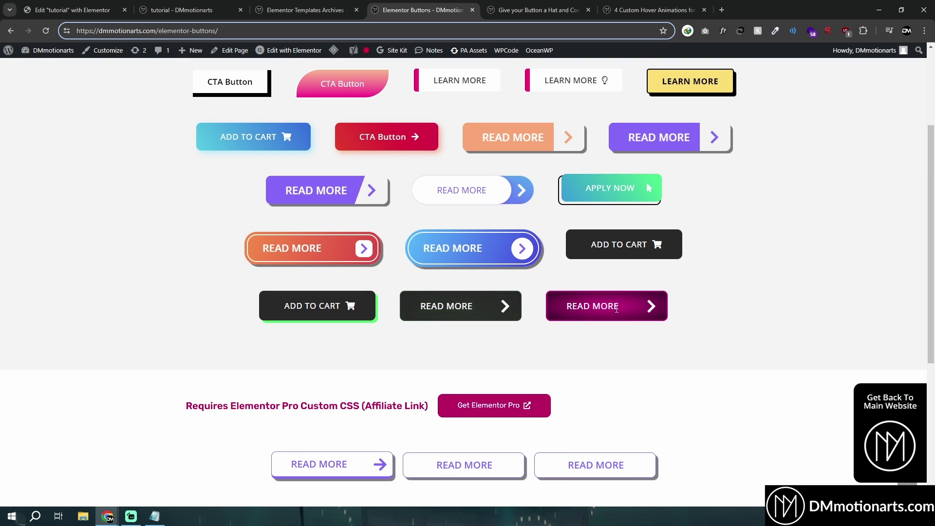
pyautogui.scroll(3, 636, 243)
# Examine the button hat hover effect tutorial and the 4 Custom Hover Animations for Elementor Buttons article.
pyautogui.click(527, 10)
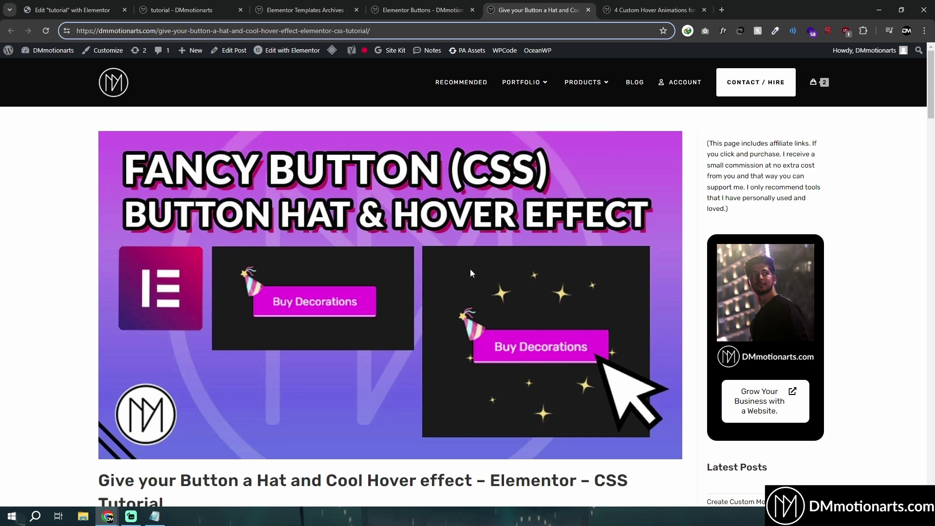
pyautogui.scroll(-20, 470, 269)
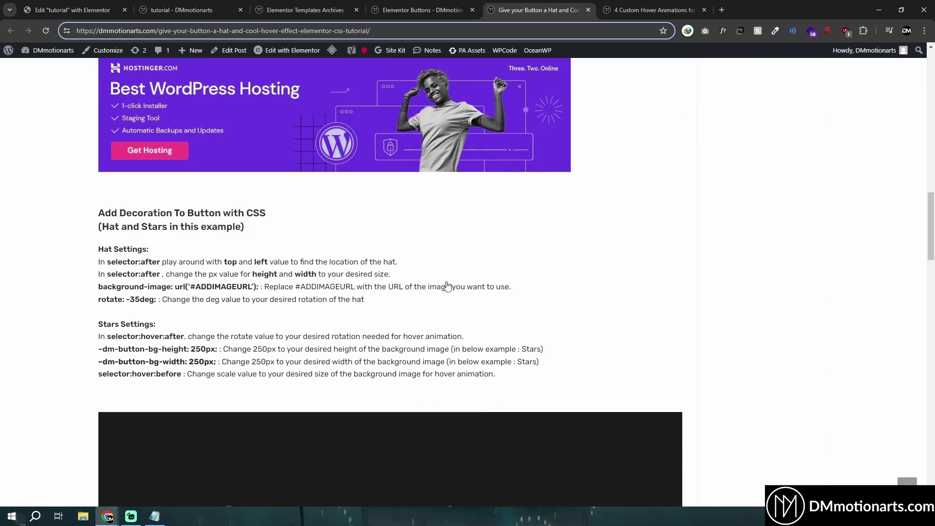
pyautogui.scroll(-4, 447, 286)
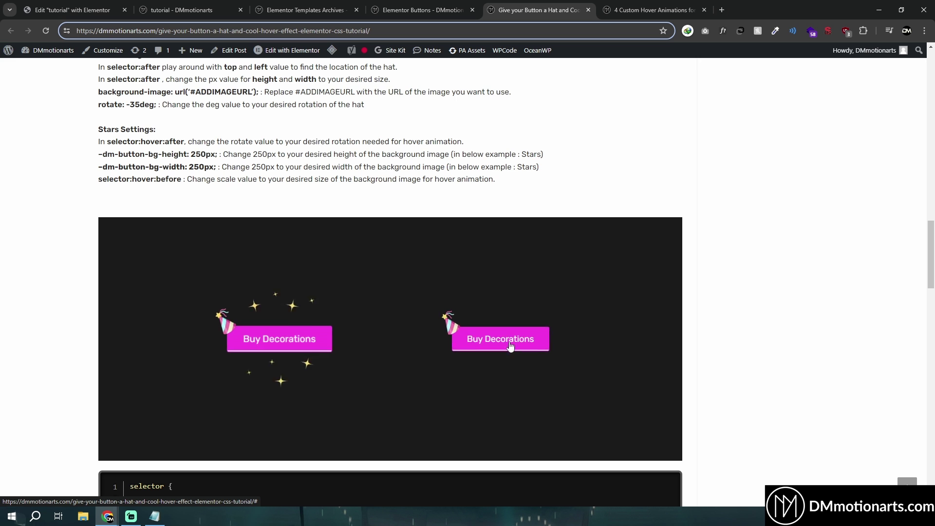
pyautogui.click(653, 10)
pyautogui.scroll(-5, 395, 295)
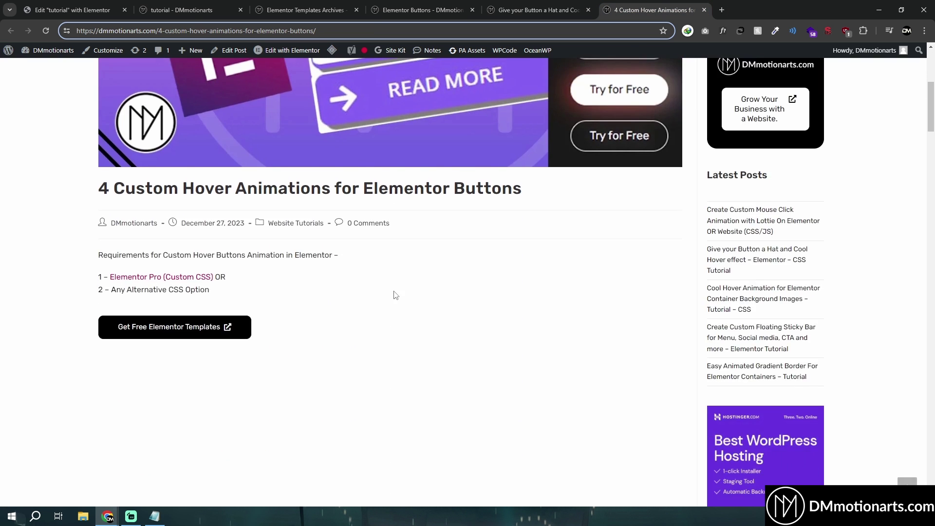
pyautogui.scroll(-15, 395, 295)
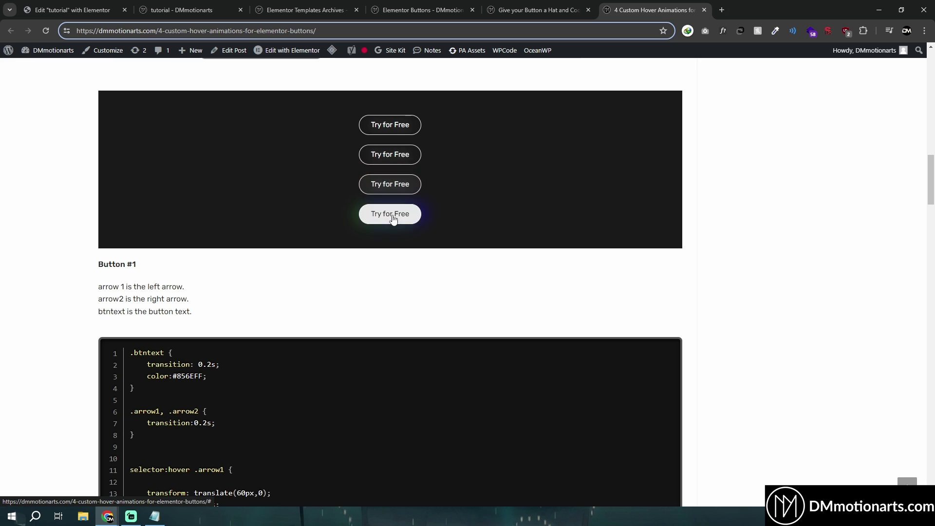
pyautogui.scroll(-10, 470, 288)
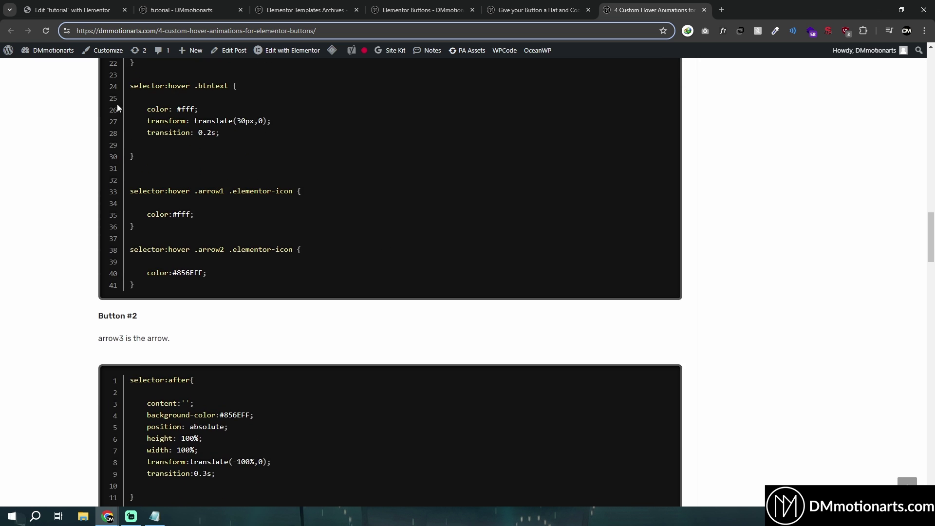
# In the Elementor editor, add a single vertical container above the green section with a minimum height of about 522 px.
pyautogui.click(73, 10)
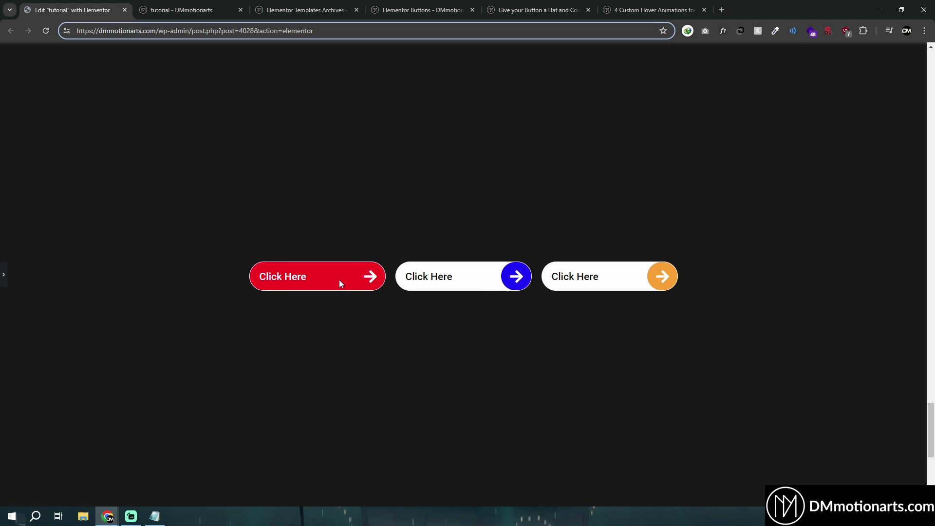
pyautogui.click(3, 274)
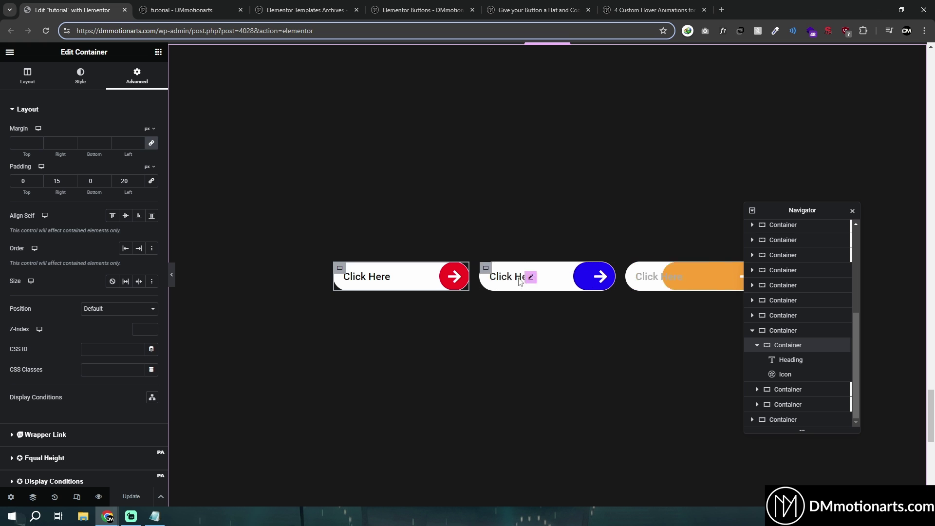
pyautogui.scroll(-5, 512, 300)
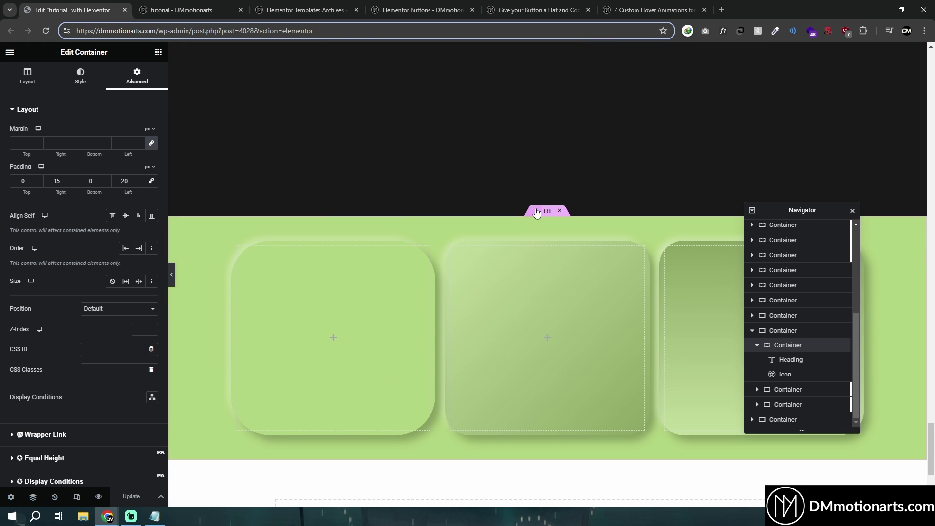
pyautogui.click(525, 259)
pyautogui.click(509, 289)
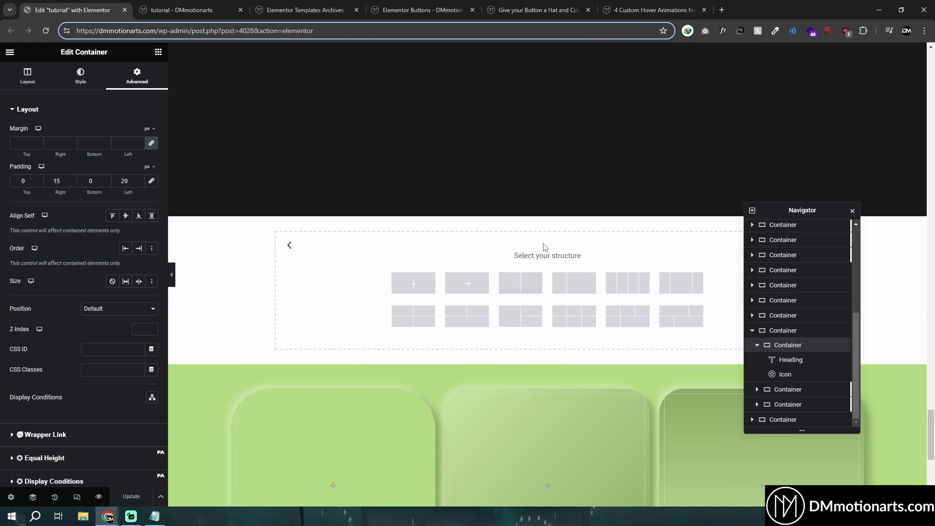
pyautogui.click(414, 283)
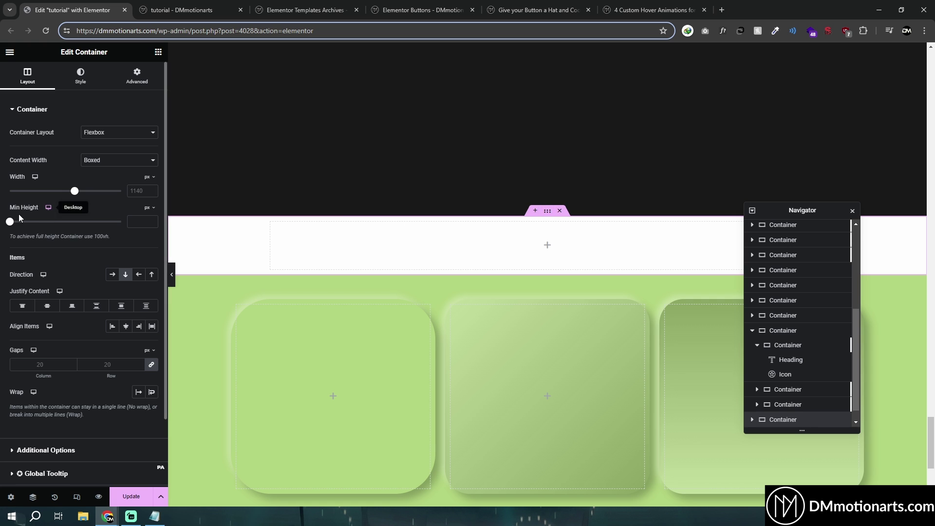
pyautogui.moveTo(16, 226); pyautogui.dragTo(50, 222)
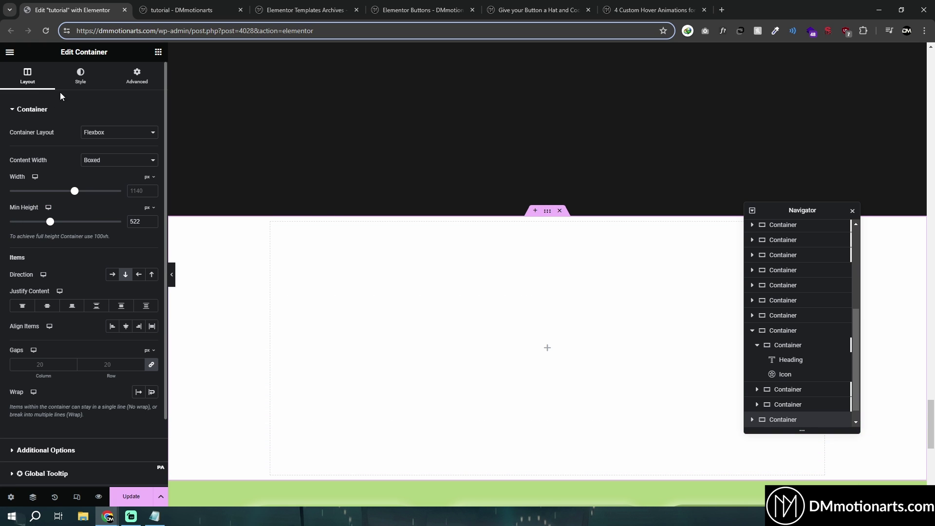
# Give the new container a classic #1F1F1F background colour and darken it to match the section above.
pyautogui.click(80, 76)
pyautogui.click(112, 153)
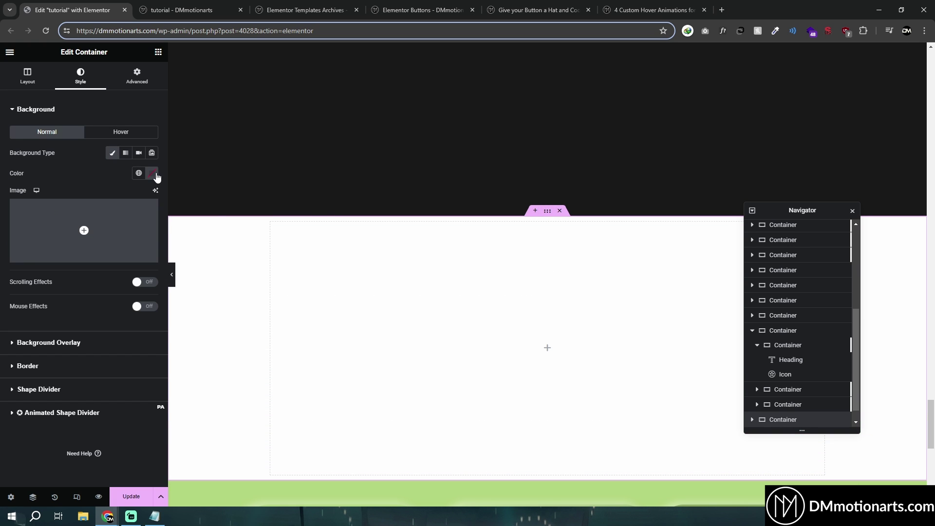
pyautogui.click(152, 173)
pyautogui.write('#1F1F1F')
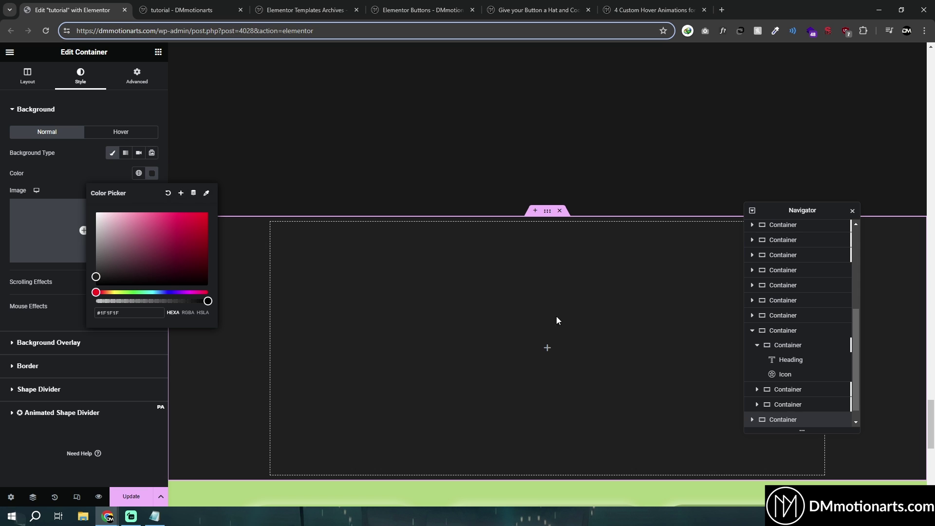
pyautogui.moveTo(815, 171); pyautogui.dragTo(816, 165)
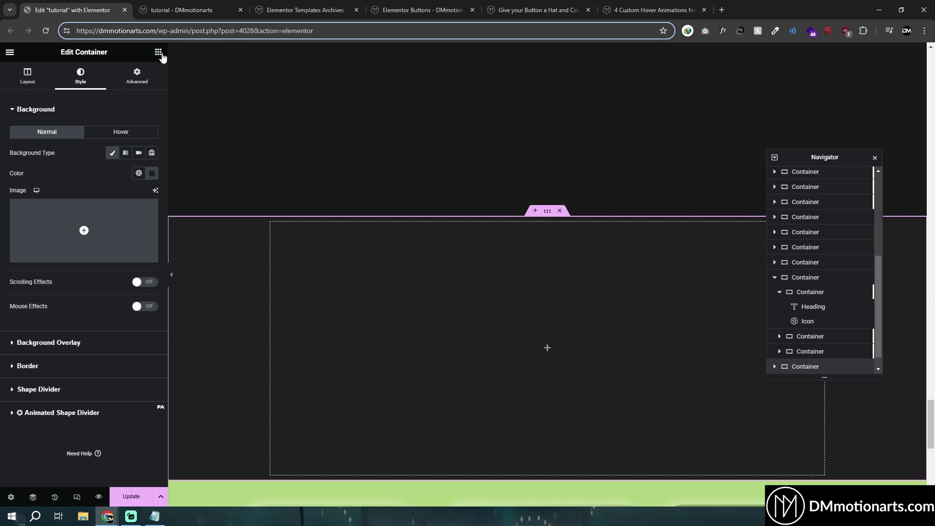
pyautogui.click(151, 173)
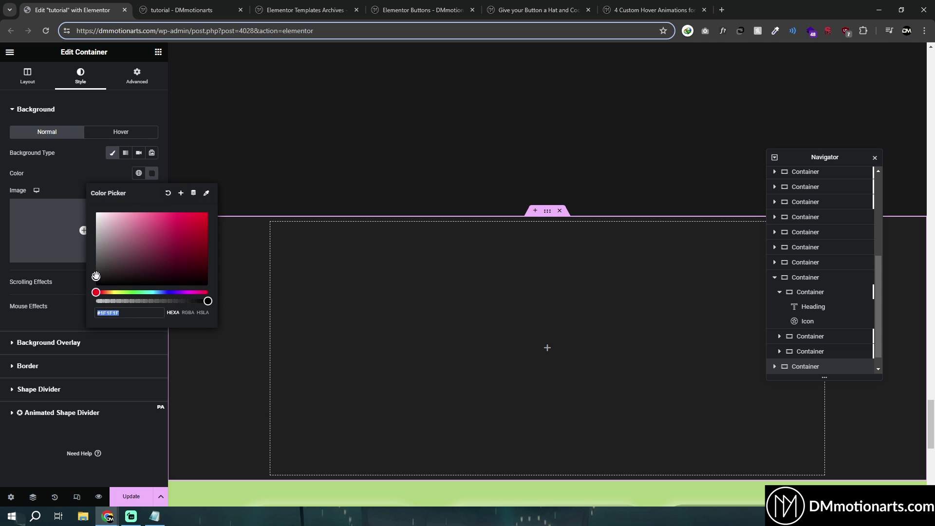
# Increase the new container's minimum height to about 956 px.
pyautogui.click(28, 75)
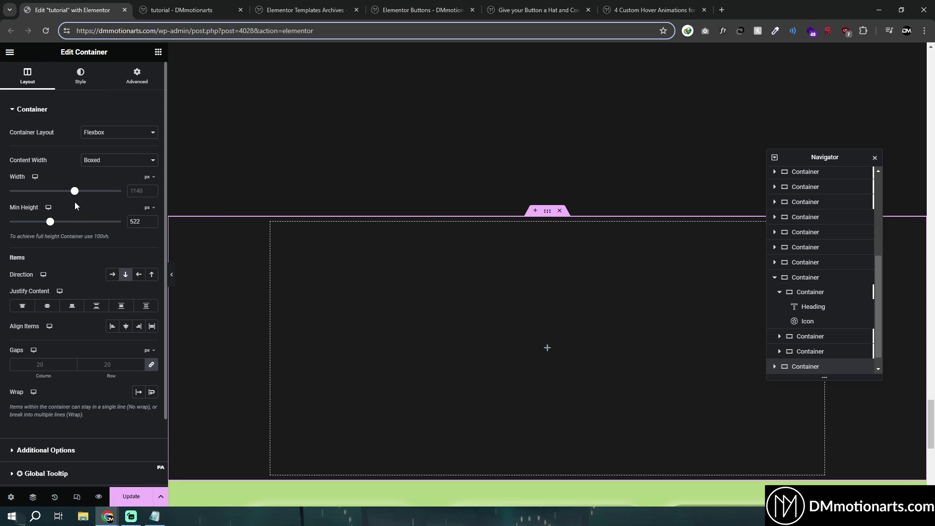
pyautogui.moveTo(53, 224); pyautogui.dragTo(83, 223)
pyautogui.scroll(-3, 464, 289)
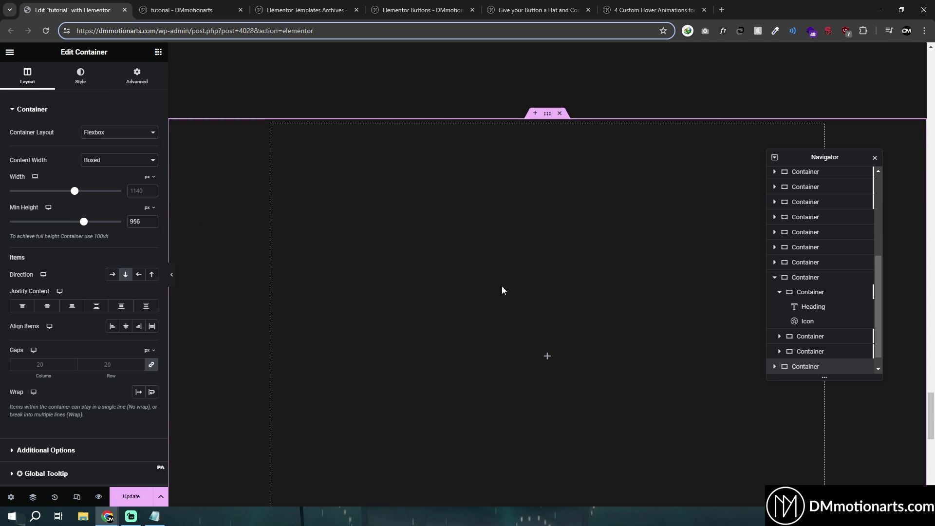
# Nest another container inside the new section and set the parent's Justify Content and Align Items to Center.
pyautogui.click(155, 53)
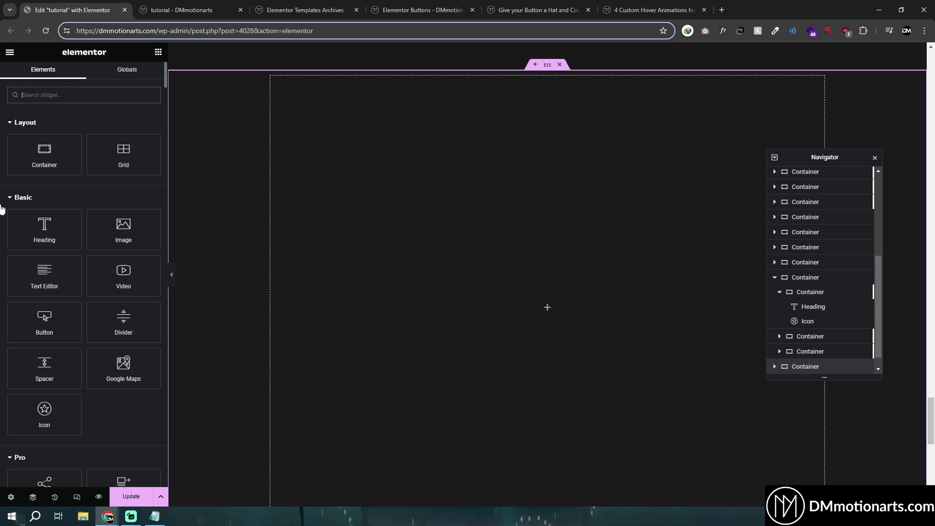
pyautogui.moveTo(44, 154); pyautogui.dragTo(555, 287)
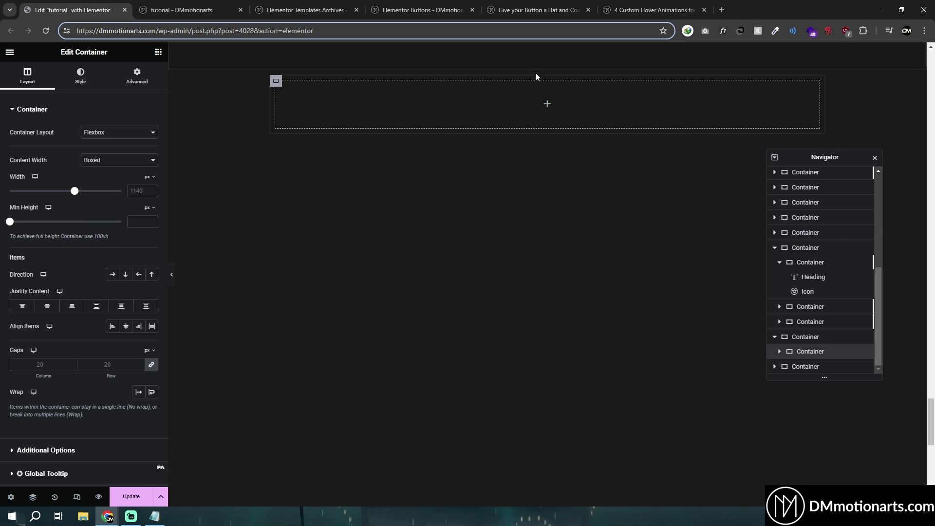
pyautogui.click(549, 65)
pyautogui.click(48, 305)
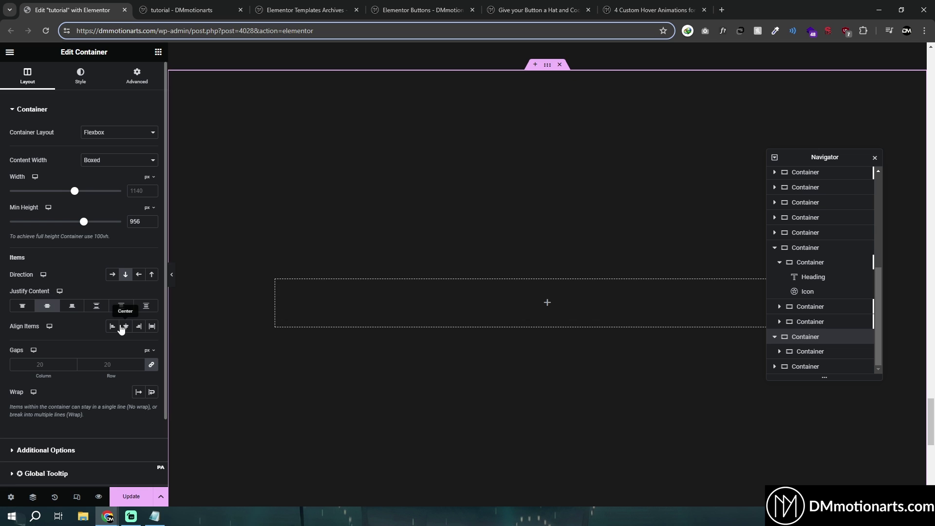
pyautogui.click(126, 326)
# Set the nested container's content width to Full Width and its width to 200 px.
pyautogui.click(468, 305)
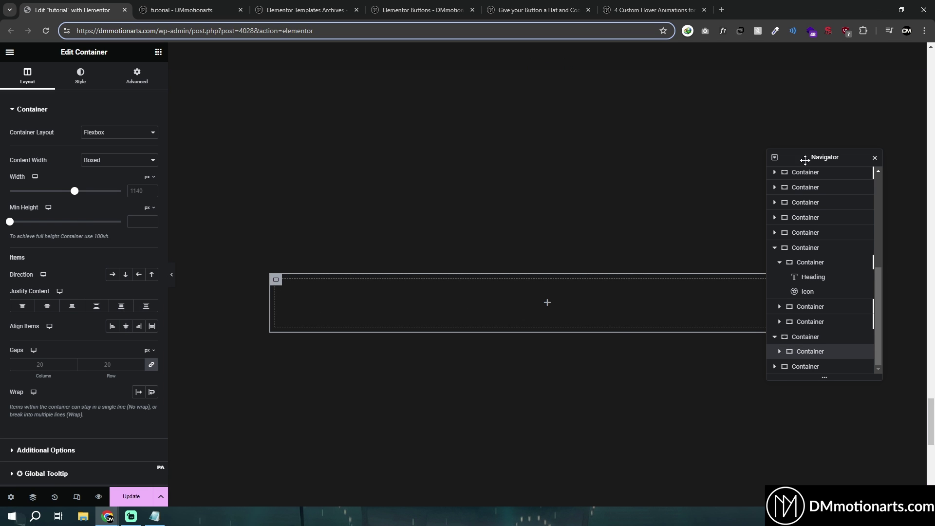
pyautogui.moveTo(805, 159); pyautogui.dragTo(793, 377)
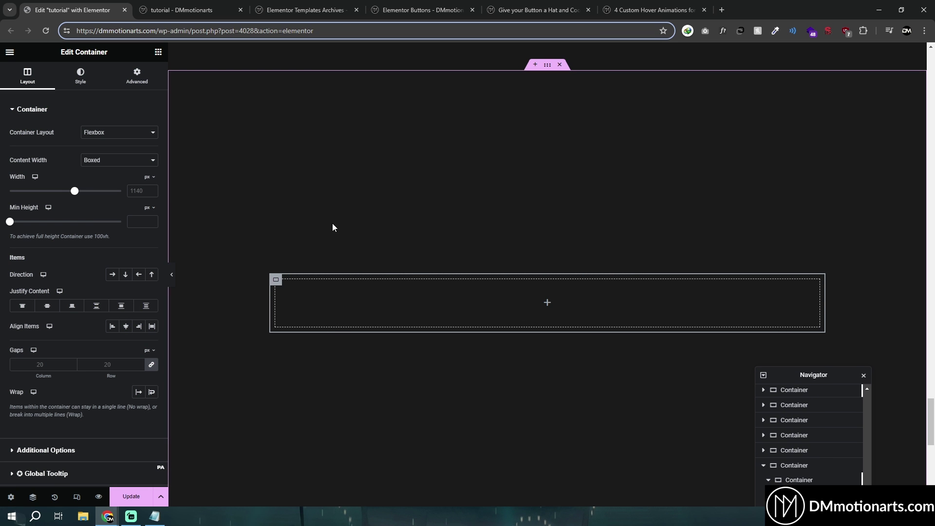
pyautogui.scroll(-1, 471, 292)
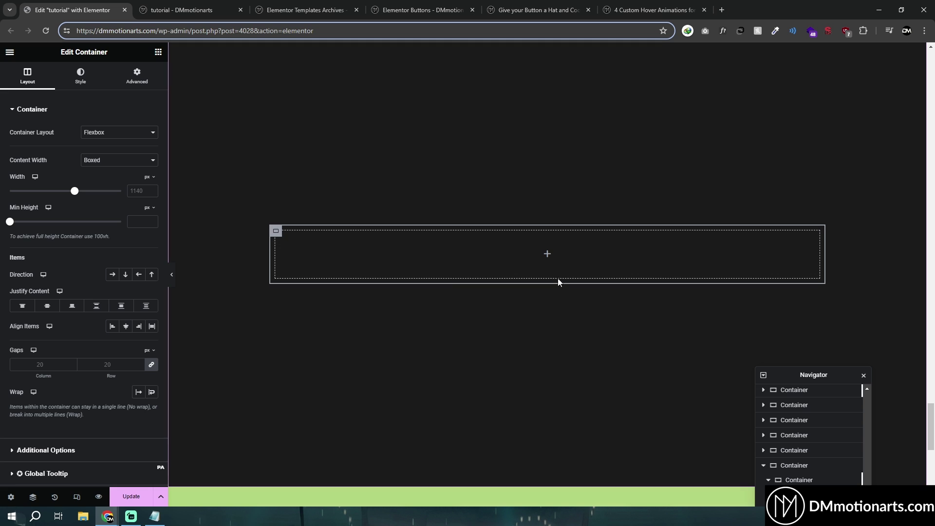
pyautogui.click(139, 162)
pyautogui.click(129, 180)
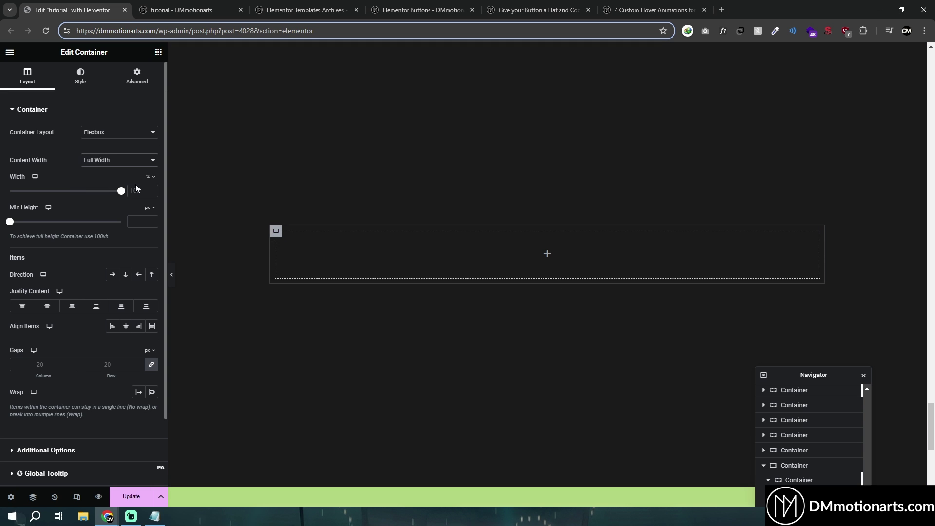
pyautogui.click(149, 181)
pyautogui.click(137, 193)
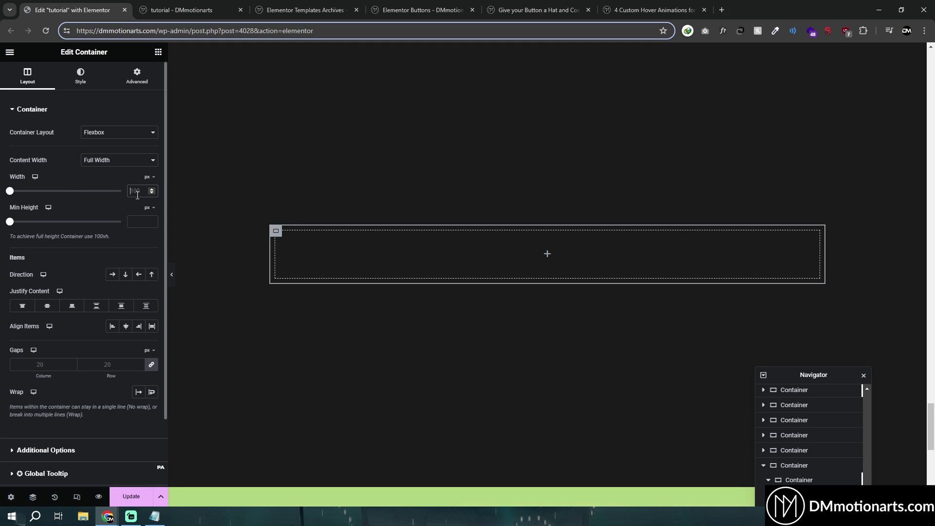
pyautogui.write('200')
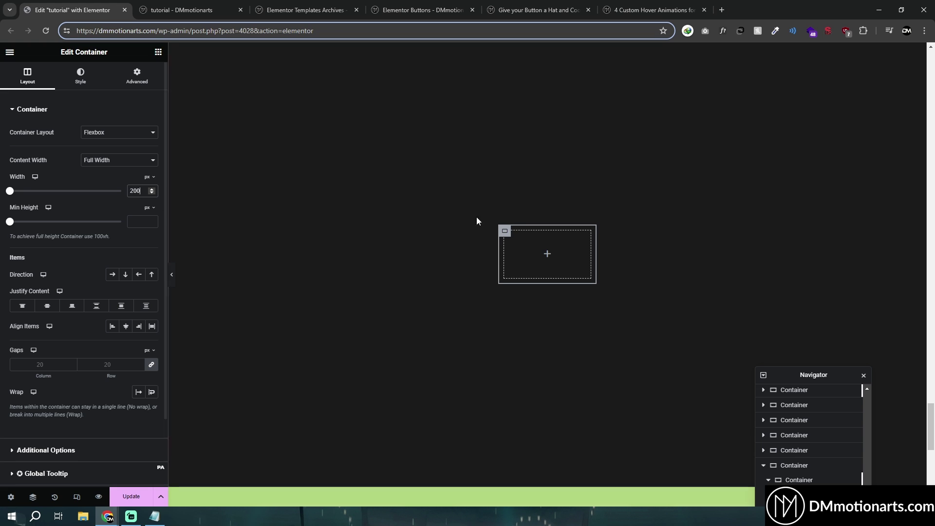
# Resize the nested container to a width of 250 px and a minimum height of 50 px.
pyautogui.write('100')
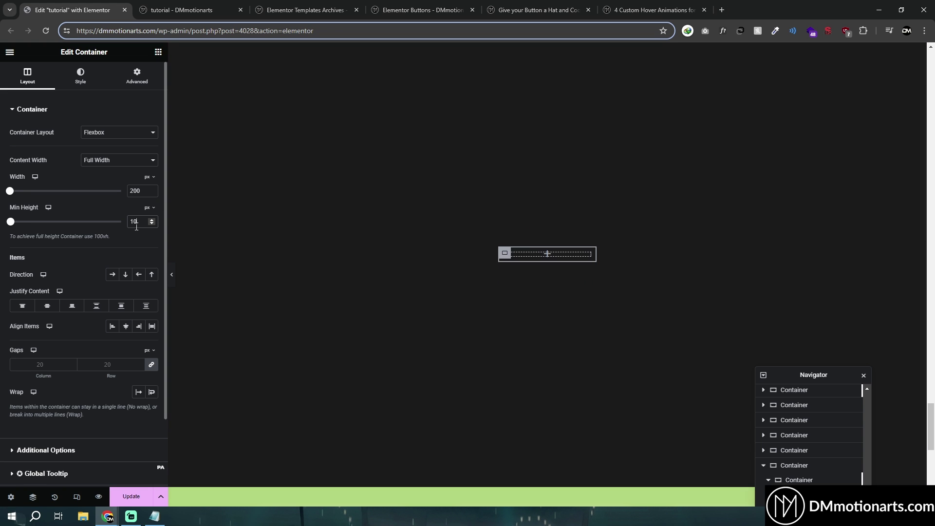
pyautogui.doubleClick(135, 191)
pyautogui.write('250')
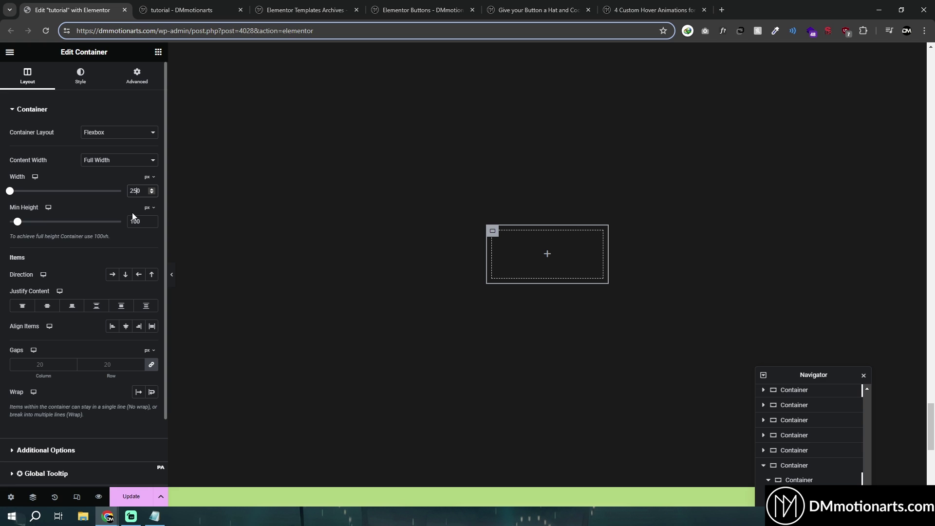
pyautogui.write('50')
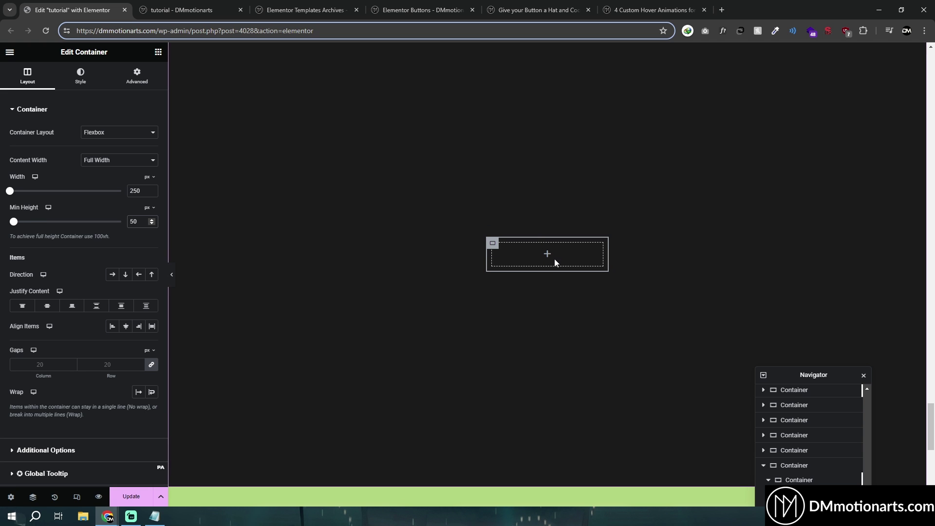
# Add a Heading widget inside the nested container and title it "Click Here".
pyautogui.click(158, 53)
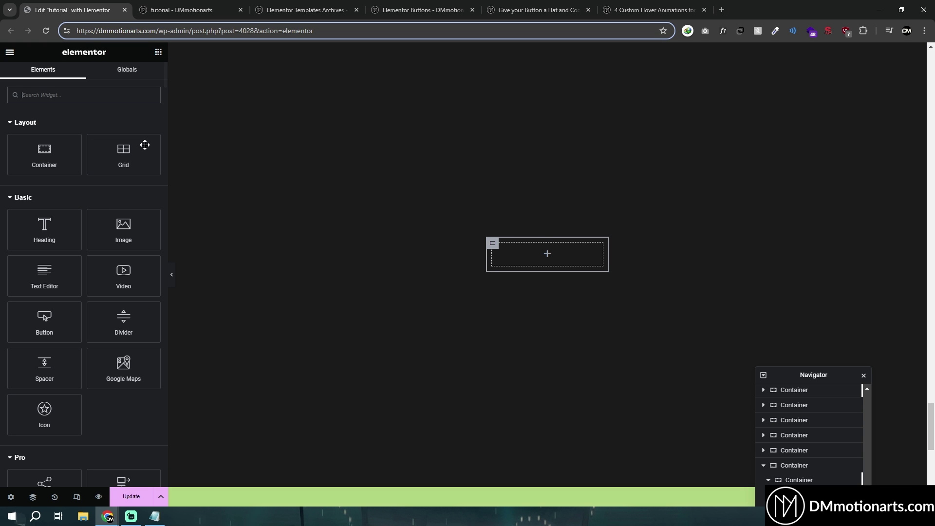
pyautogui.moveTo(45, 229); pyautogui.dragTo(542, 246)
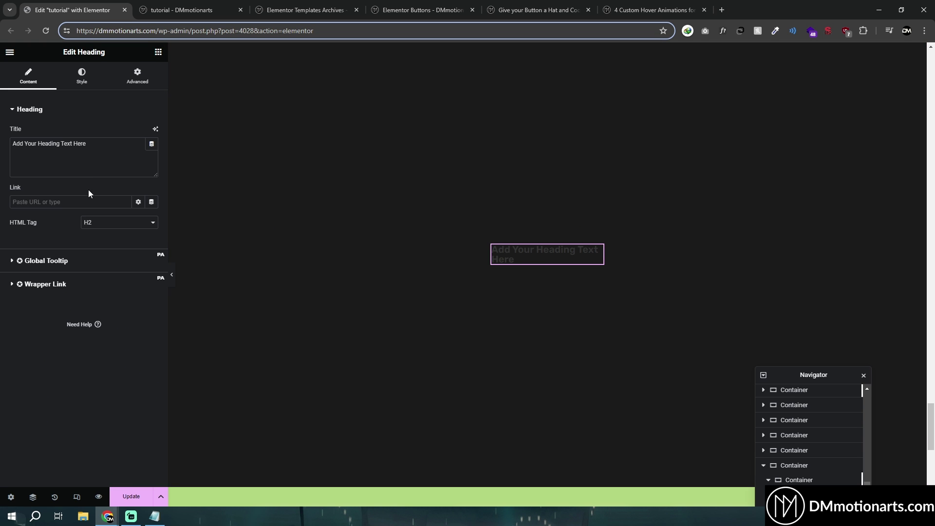
pyautogui.tripleClick(93, 162)
pyautogui.write('Click')
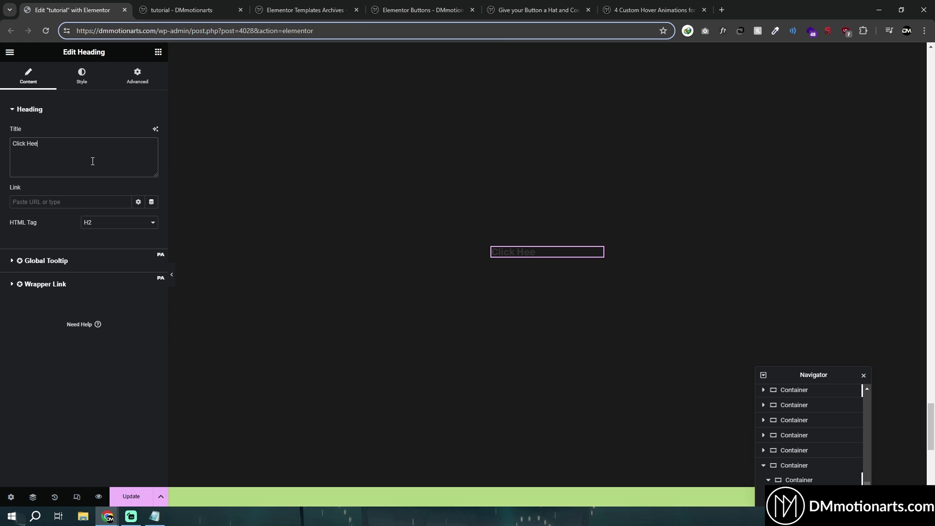
# Colour the heading text white and set its font weight to 400 (Normal).
pyautogui.click(82, 83)
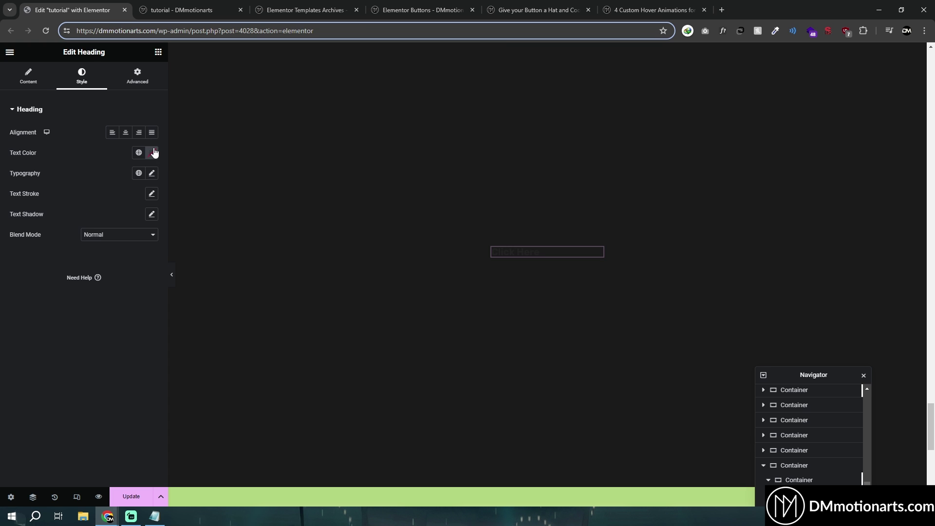
pyautogui.click(152, 152)
pyautogui.moveTo(100, 195); pyautogui.dragTo(66, 175)
pyautogui.click(285, 346)
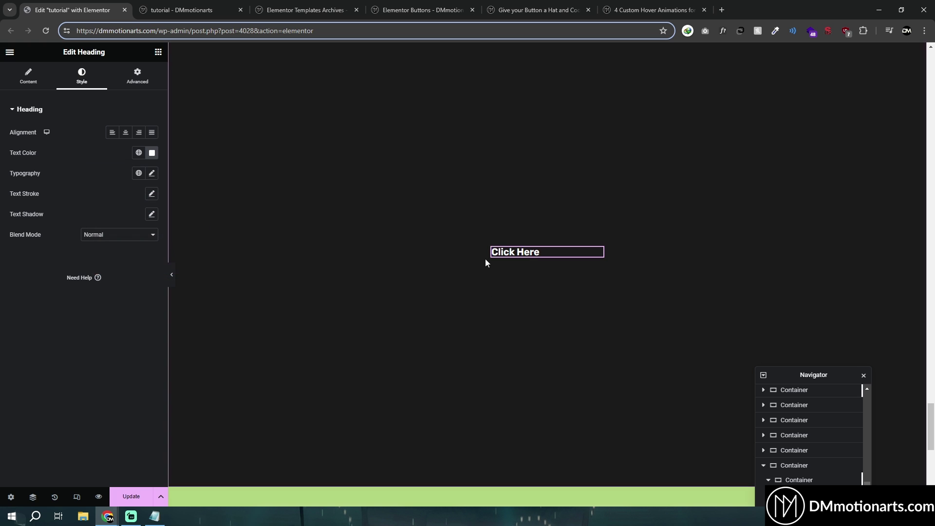
pyautogui.click(152, 177)
pyautogui.click(122, 272)
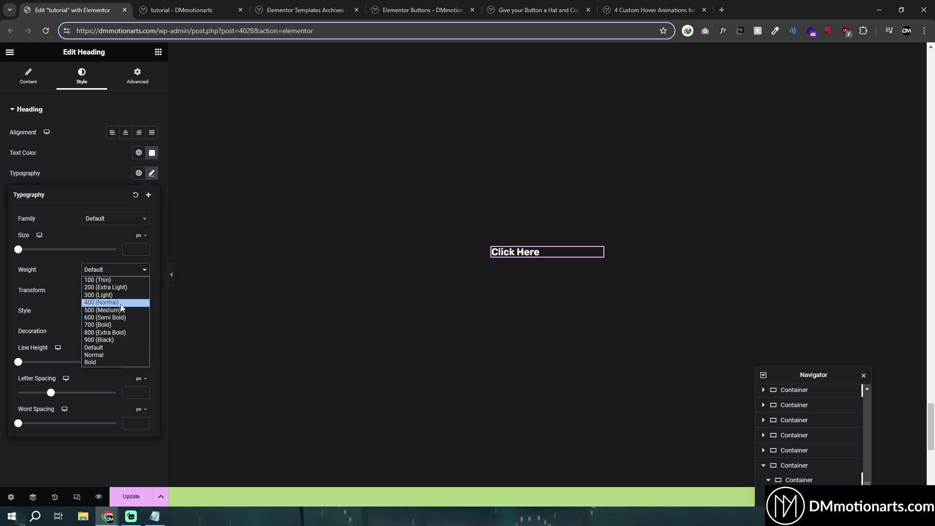
pyautogui.click(119, 305)
pyautogui.click(4, 267)
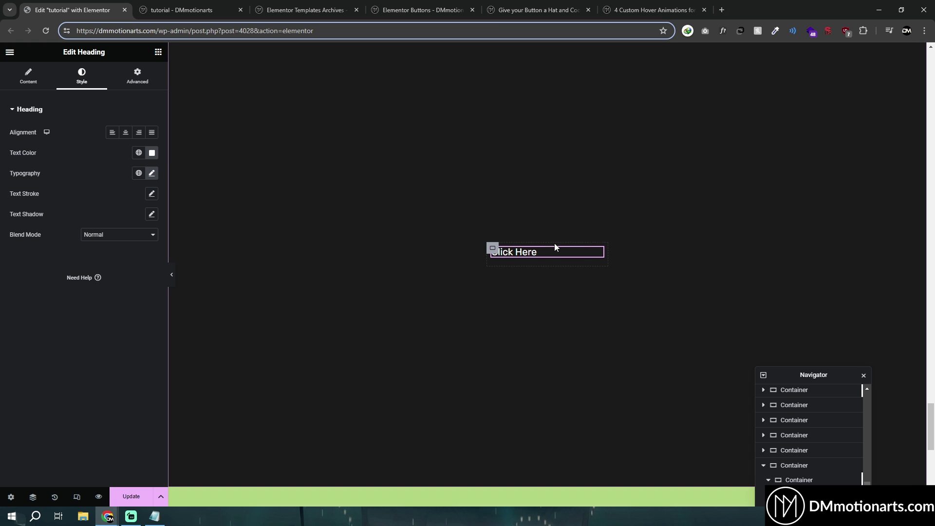
# Set the direction of the container holding the heading to horizontal row.
pyautogui.click(492, 249)
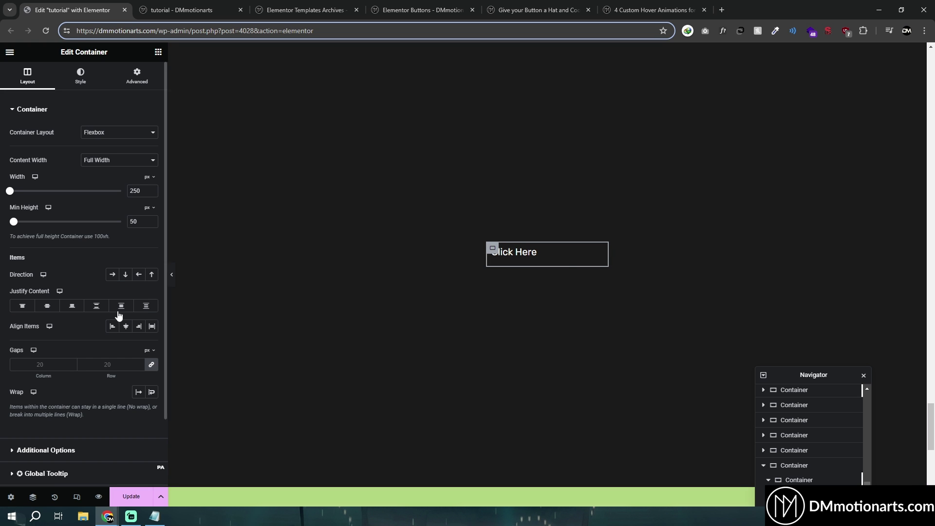
pyautogui.click(109, 278)
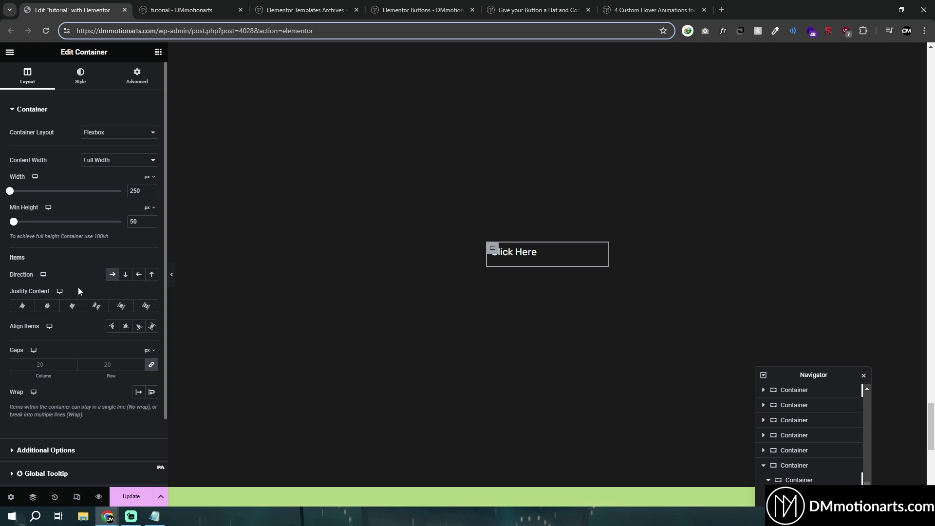
pyautogui.click(158, 52)
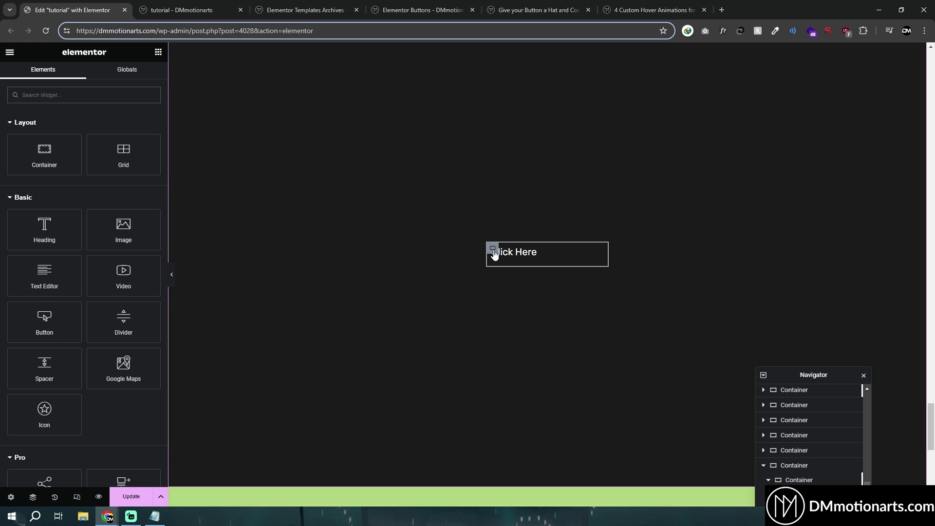
pyautogui.click(493, 249)
pyautogui.press('Escape')
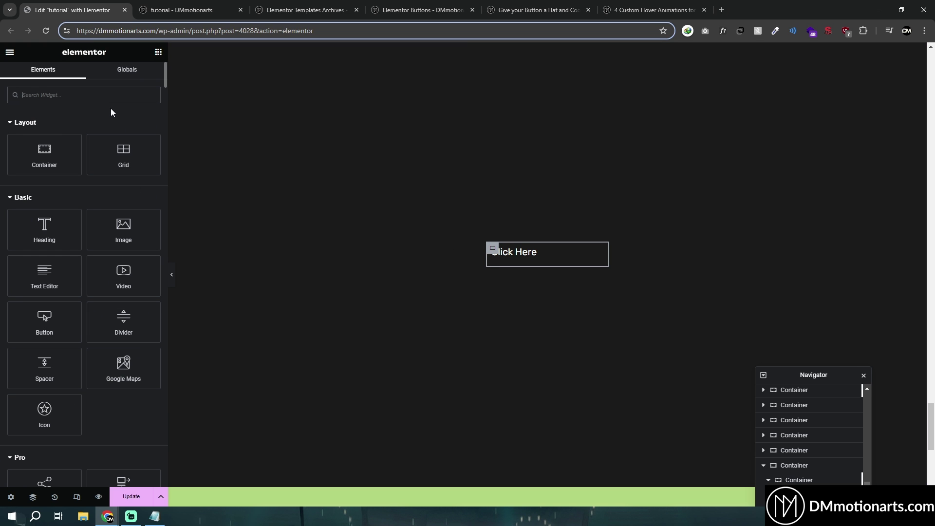
# Add an Icon widget below the heading in the button container and replace its star with the plain right arrow icon.
pyautogui.write('icon')
pyautogui.moveTo(43, 131); pyautogui.dragTo(480, 296)
pyautogui.click(107, 173)
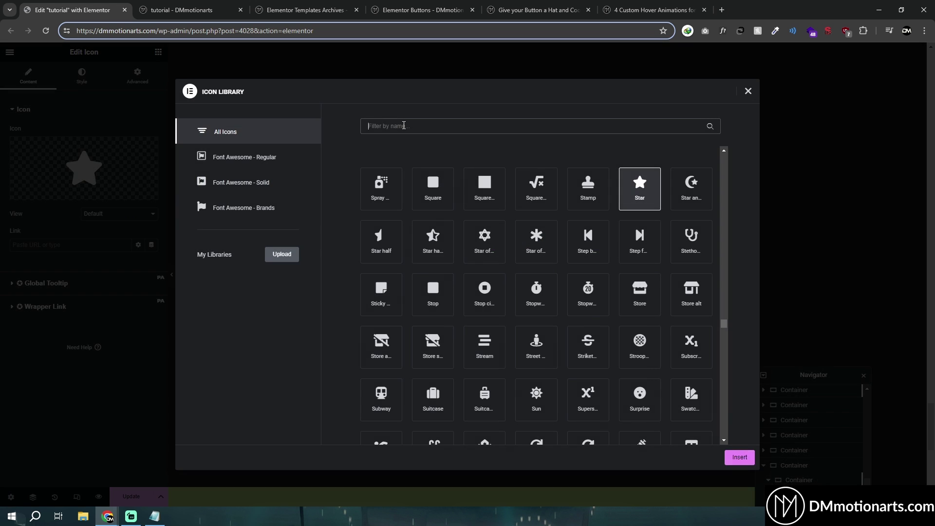
pyautogui.click(403, 125)
pyautogui.write('right')
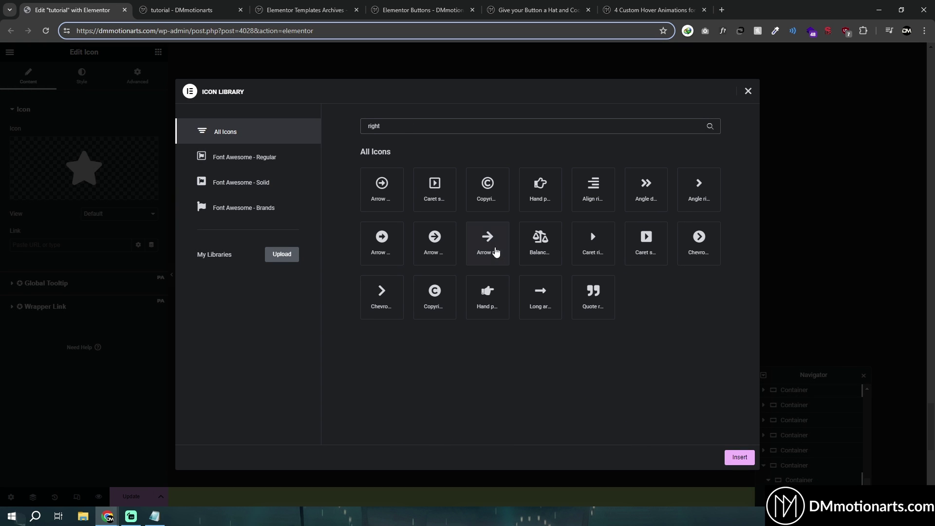
pyautogui.click(489, 249)
pyautogui.click(740, 456)
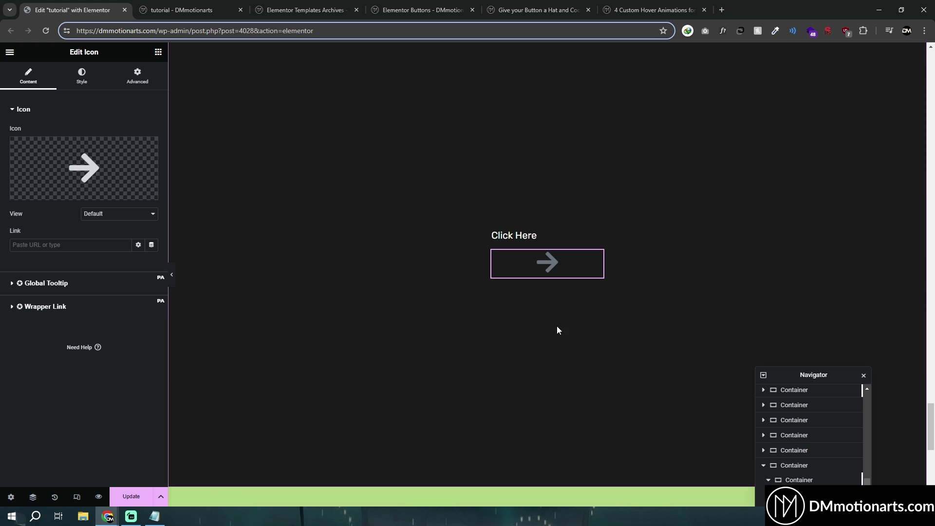
# Set the arrow icon's primary colour to #FFFFFF and its size to 25 px.
pyautogui.click(82, 76)
pyautogui.click(154, 174)
pyautogui.click(84, 209)
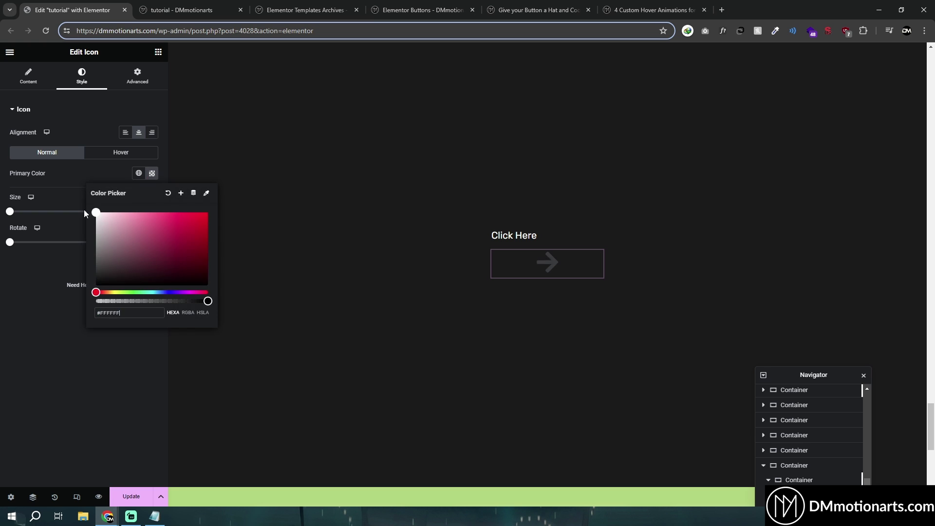
pyautogui.click(136, 215)
pyautogui.write('25')
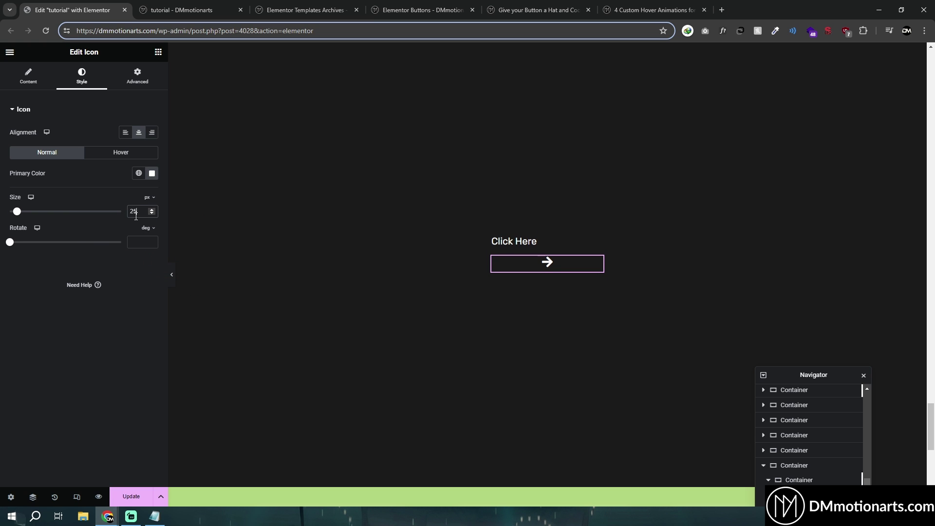
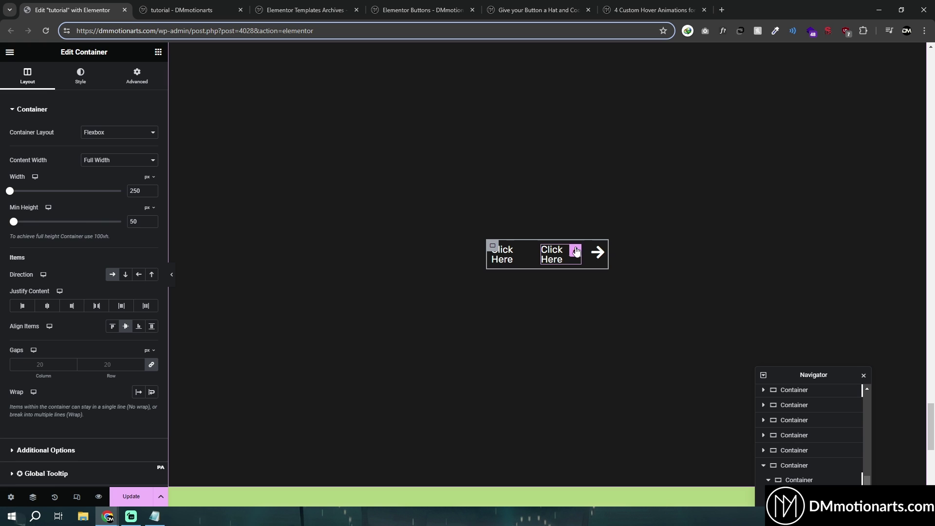
# Delete the duplicate "Click Here" heading next to the arrow icon.
pyautogui.click(564, 249)
pyautogui.press('Delete')
pyautogui.click(493, 248)
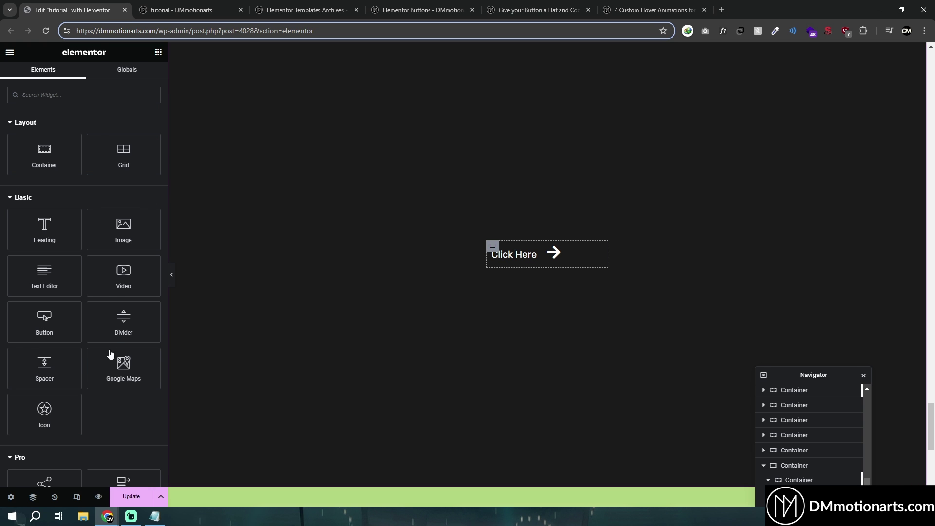
# Unlink the arrow icon's margins and set the bottom margin to -10 px, keeping the other sides at 0.
pyautogui.click(559, 252)
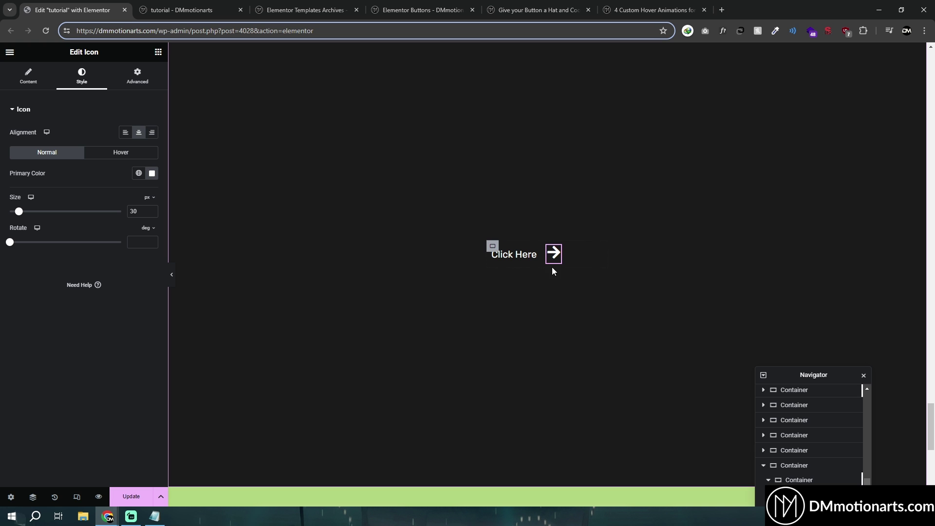
pyautogui.click(154, 78)
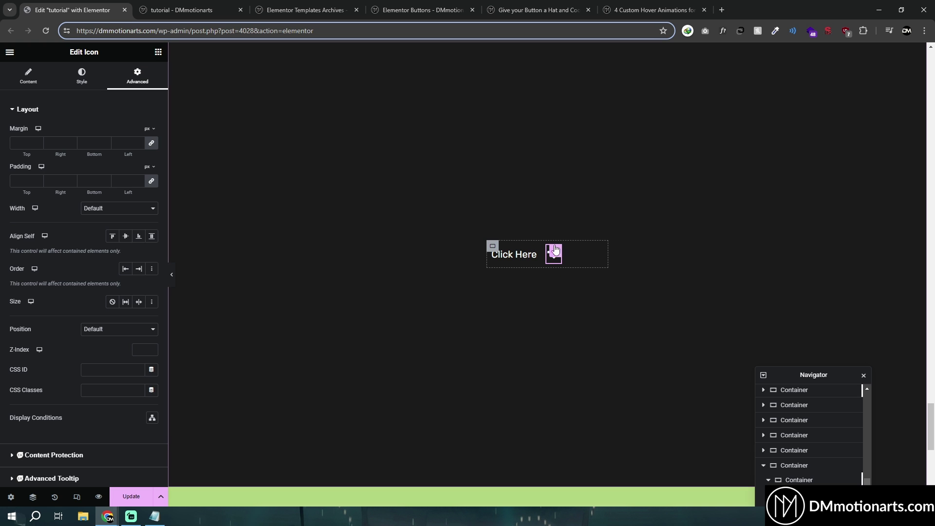
pyautogui.click(92, 143)
pyautogui.write('0')
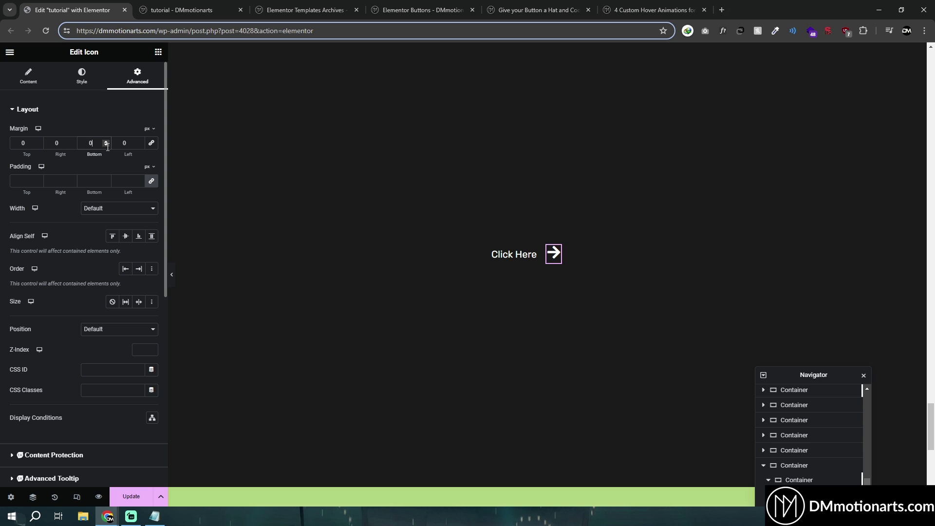
pyautogui.write('10')
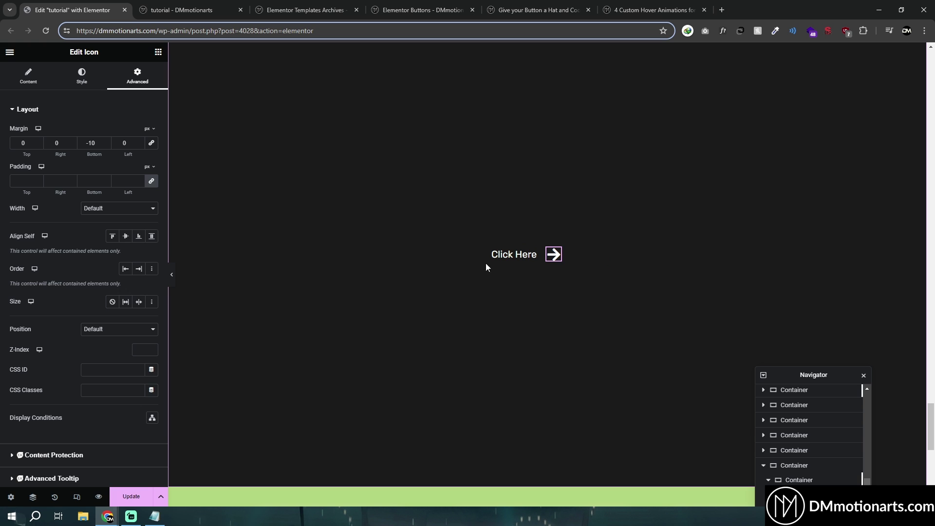
# Give the button container a classic dark red background and set its Justify Content to Space Between.
pyautogui.click(492, 249)
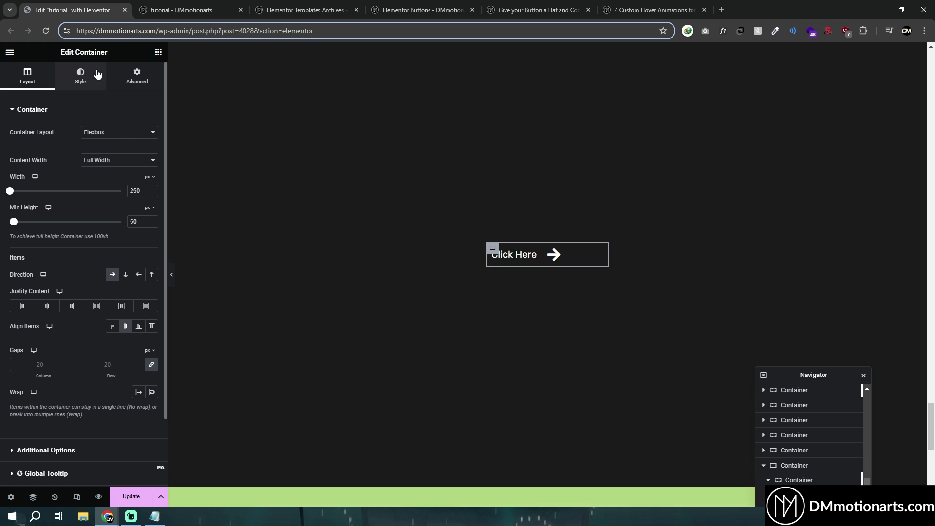
pyautogui.click(81, 75)
pyautogui.click(112, 153)
pyautogui.click(152, 173)
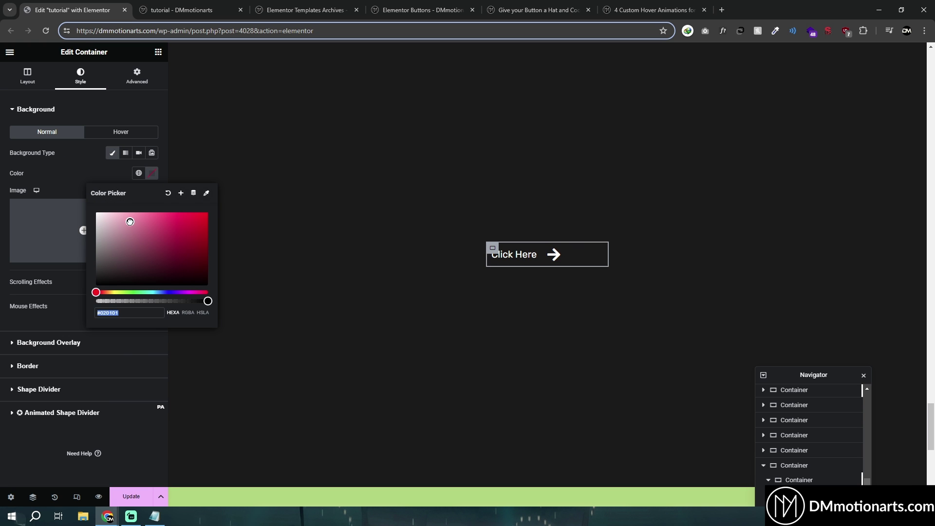
pyautogui.click(137, 212)
pyautogui.moveTo(137, 212); pyautogui.dragTo(175, 244)
pyautogui.click(201, 331)
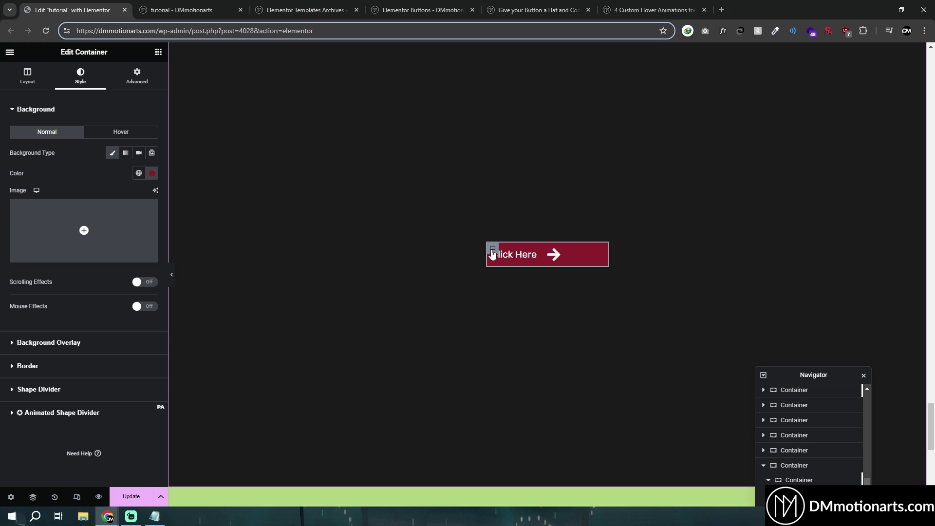
pyautogui.click(29, 78)
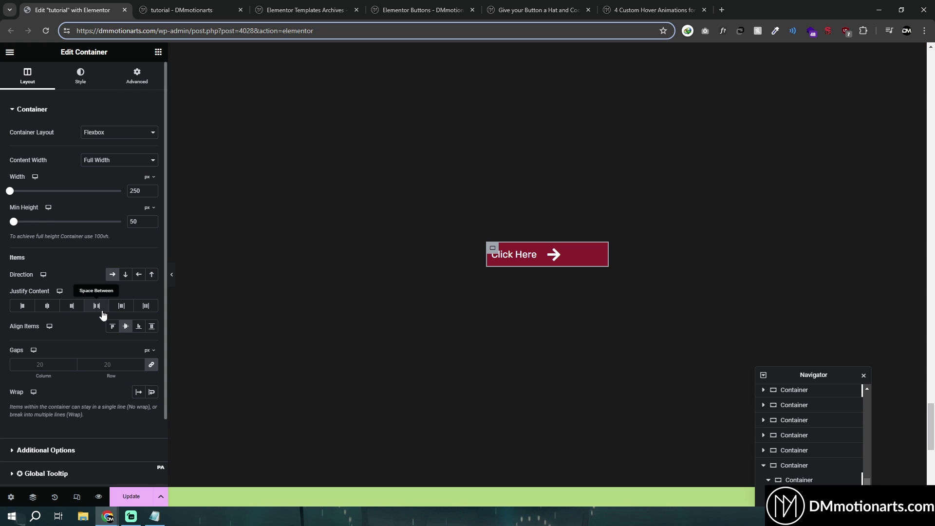
pyautogui.click(101, 312)
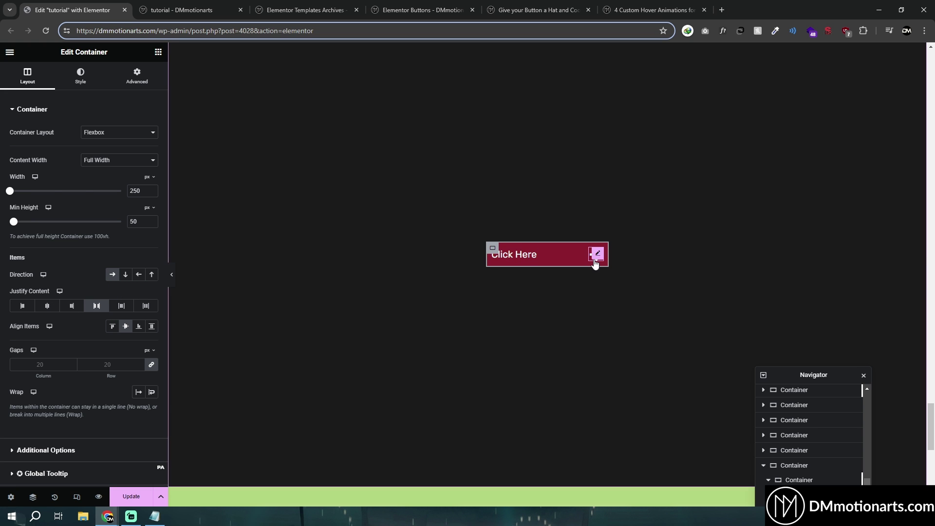
# Review the arrow icon's margin and the button container's padding in their advanced settings.
pyautogui.click(596, 263)
pyautogui.click(128, 81)
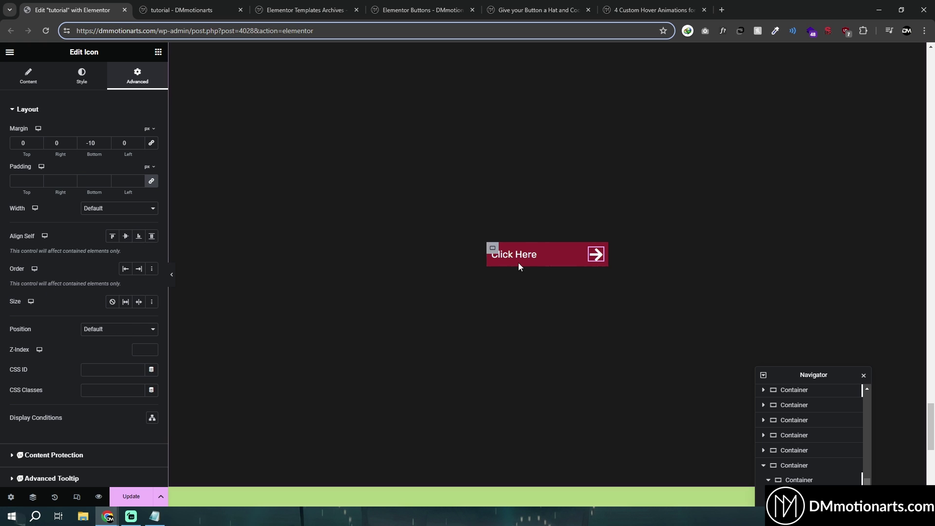
pyautogui.click(493, 248)
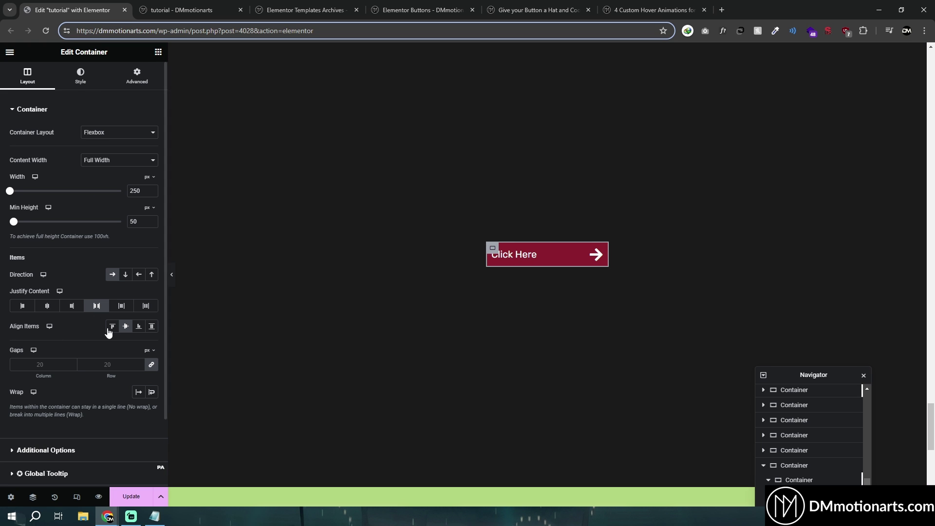
pyautogui.click(137, 78)
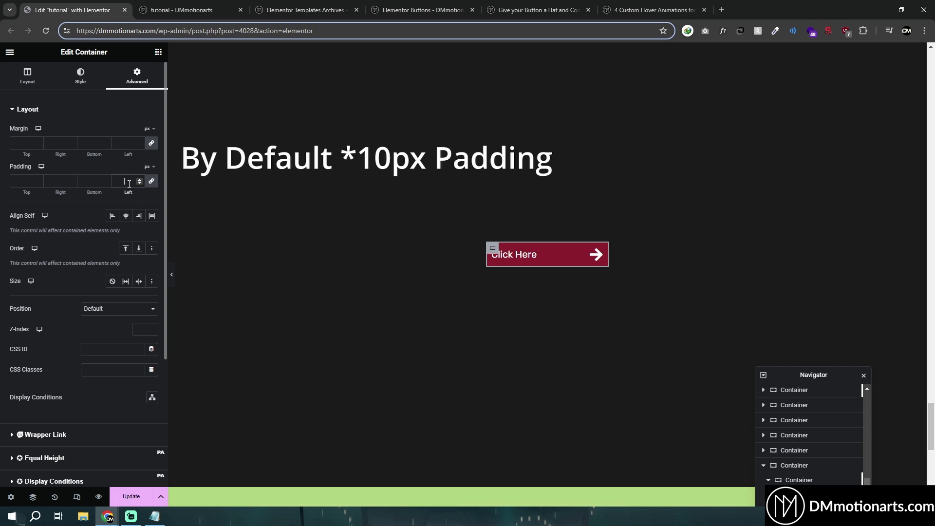
pyautogui.press('BackSpace')
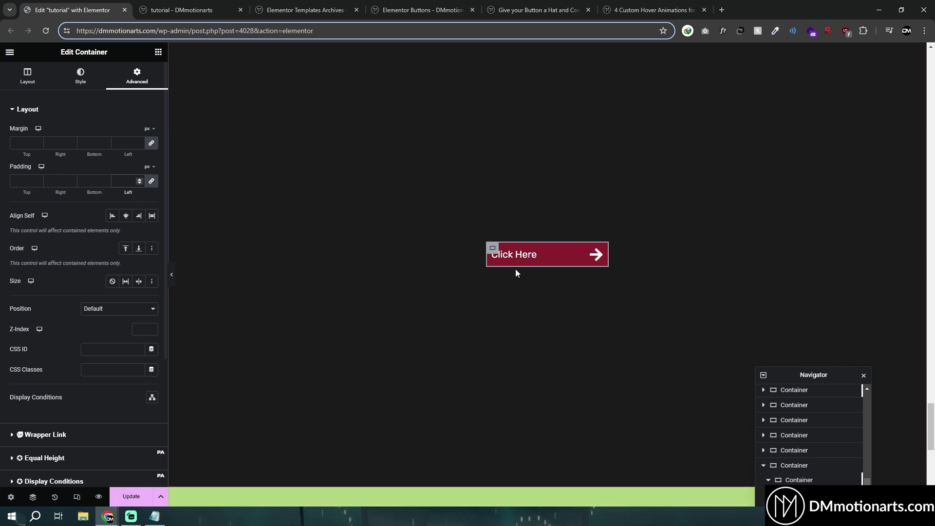
pyautogui.click(36, 83)
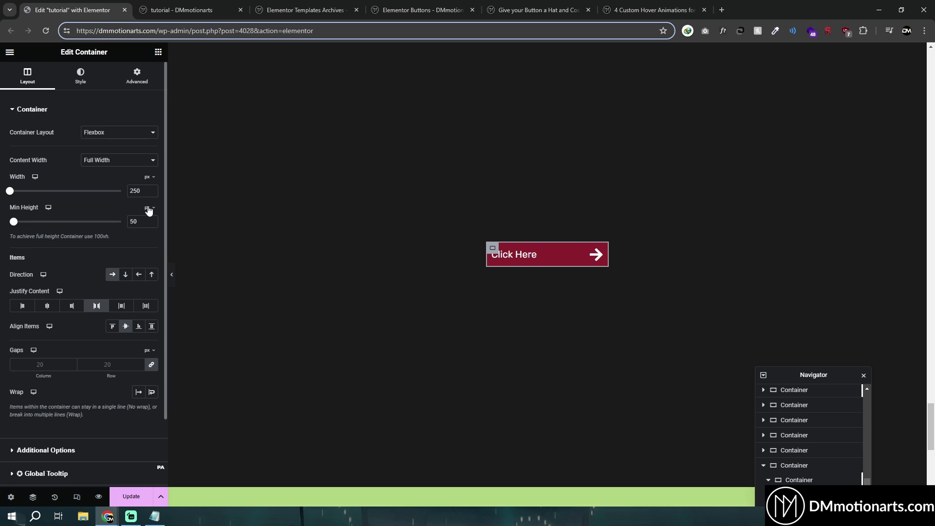
# Set the button container's minimum height to 60 px.
pyautogui.write('70')
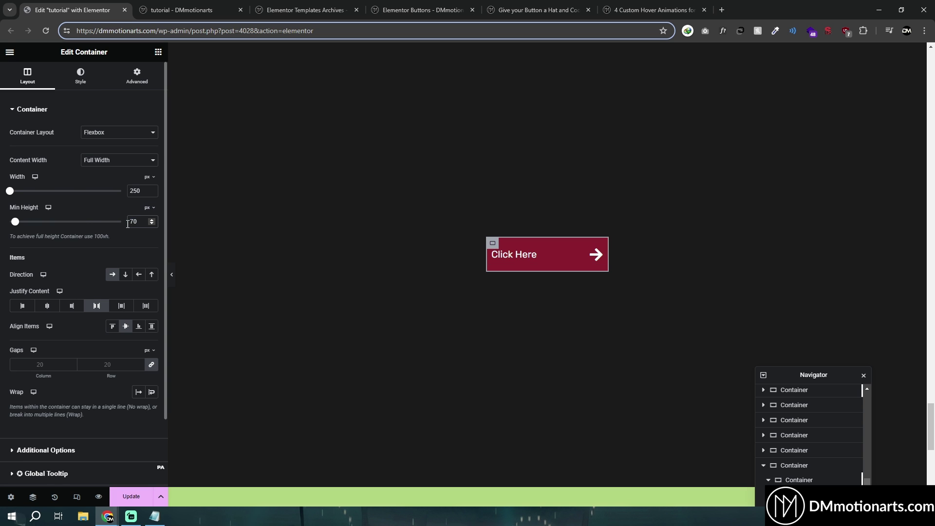
pyautogui.press('BackSpace')
pyautogui.press('BackSpace')
pyautogui.write('60')
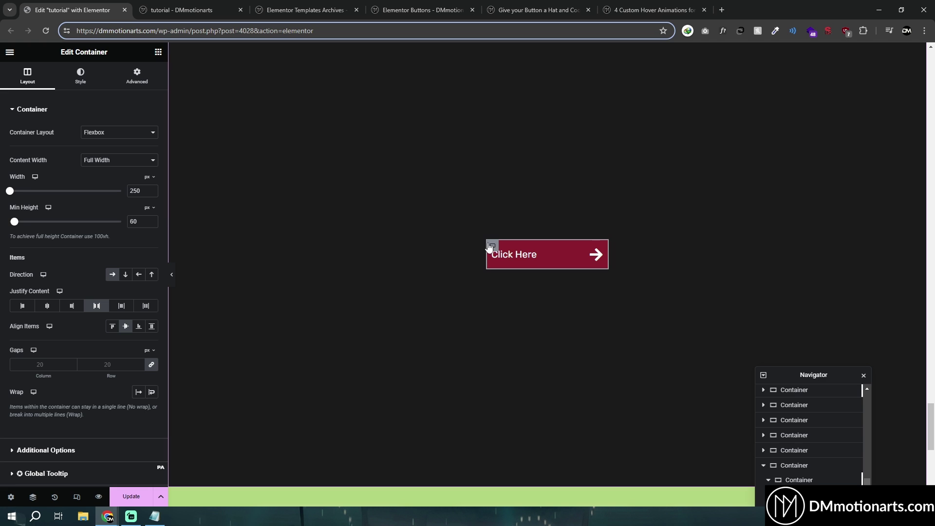
# Give the button container a border radius of 25 px on all corners.
pyautogui.click(81, 75)
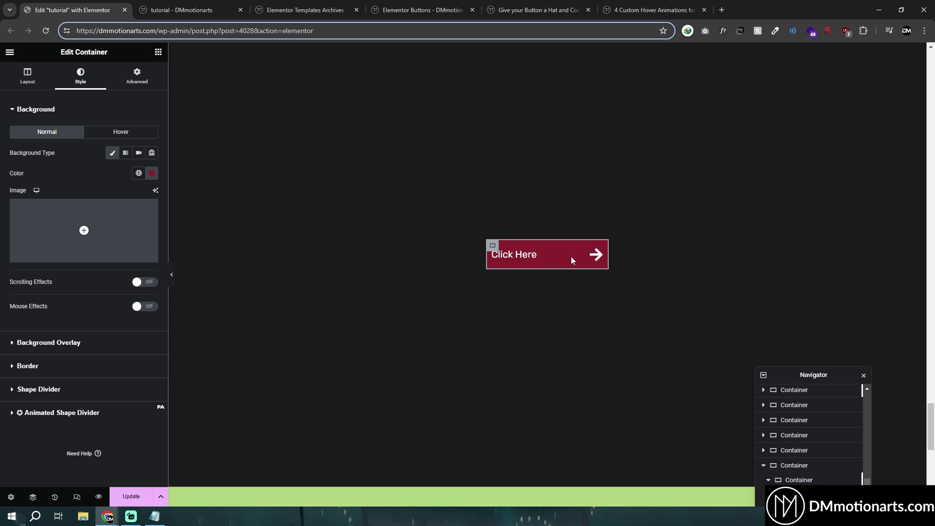
pyautogui.click(21, 366)
pyautogui.click(125, 231)
pyautogui.write('25')
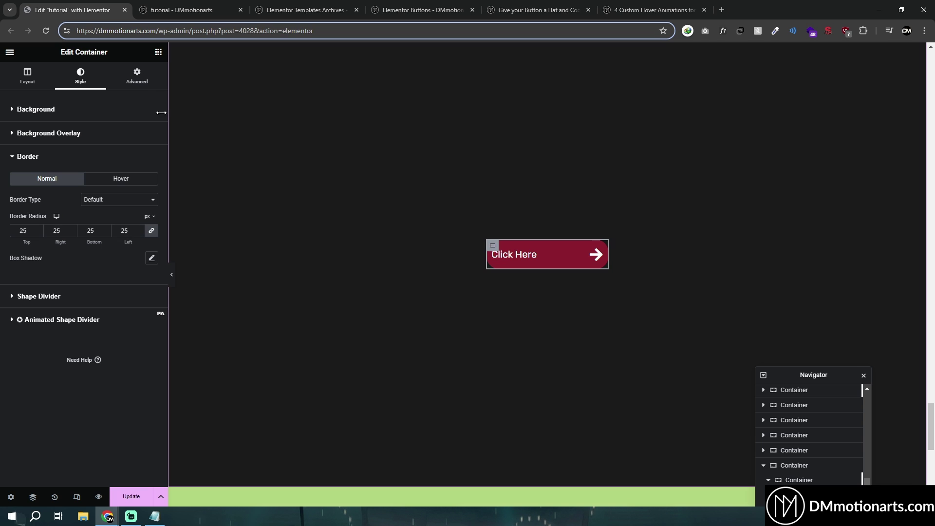
# Unlink the button container's padding and set left and right to 20 px, with top and bottom at 0.
pyautogui.click(155, 82)
pyautogui.click(151, 180)
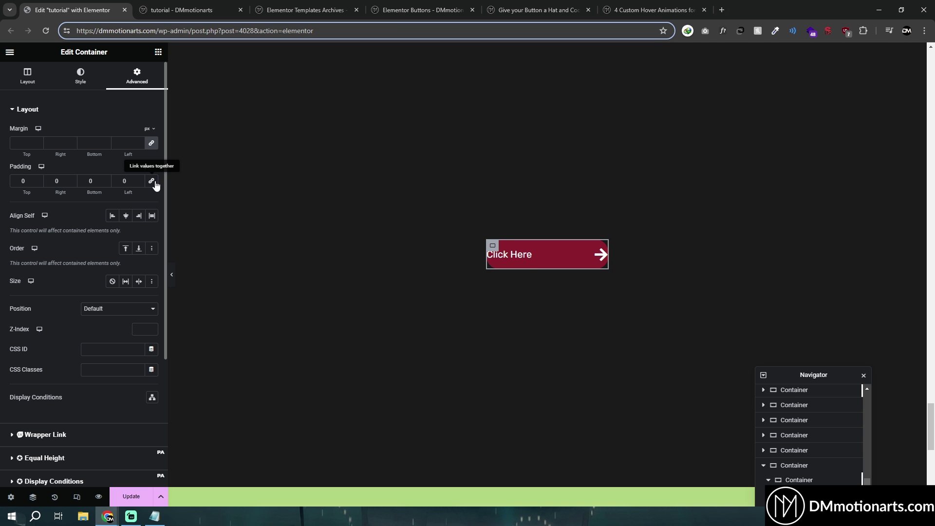
pyautogui.doubleClick(123, 180)
pyautogui.write('20')
pyautogui.doubleClick(56, 180)
pyautogui.write('20')
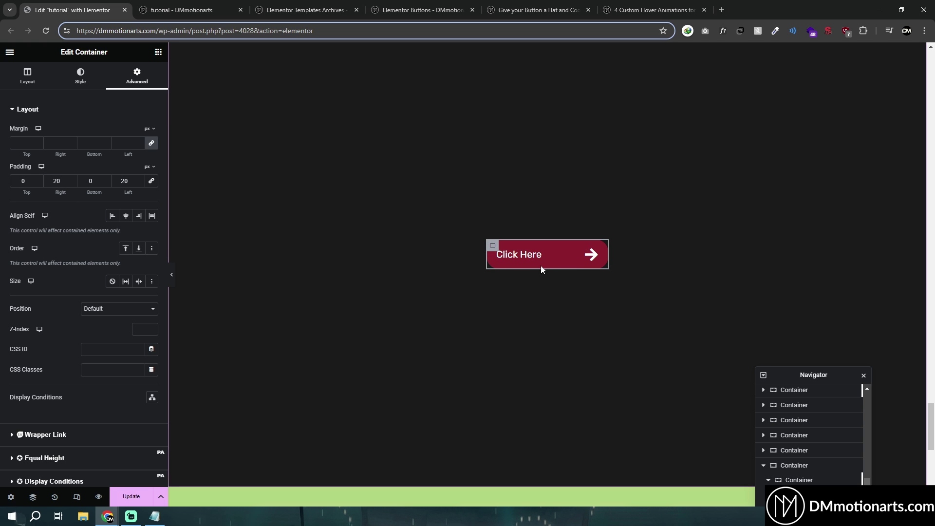
# Set the button container's width to 270 px.
pyautogui.click(28, 75)
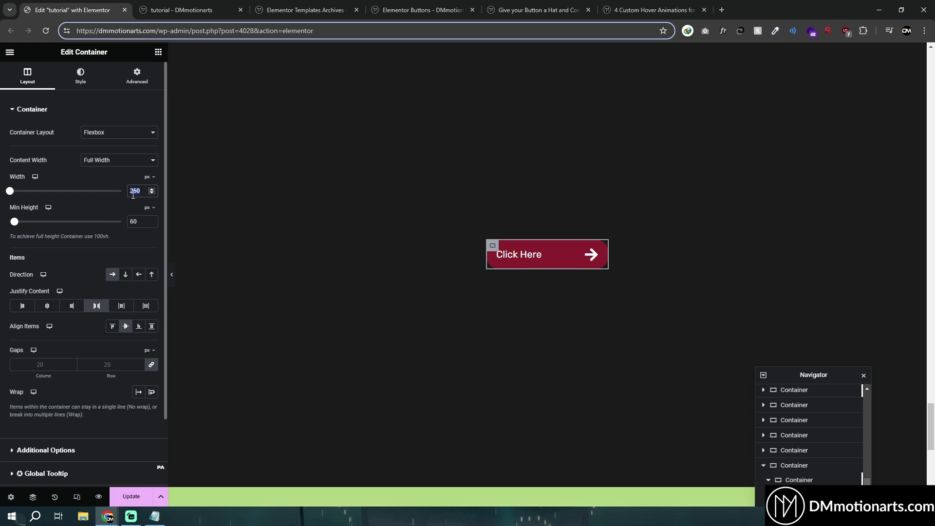
pyautogui.write('300')
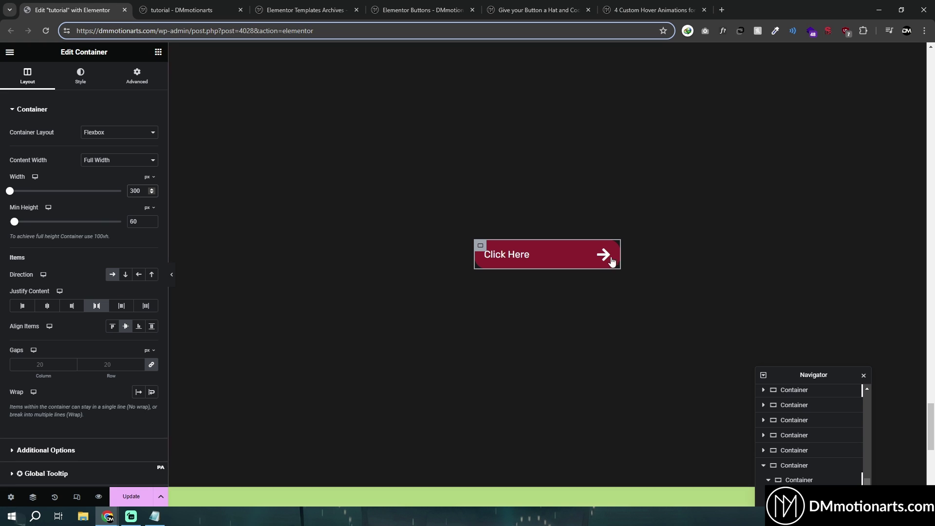
pyautogui.write('0')
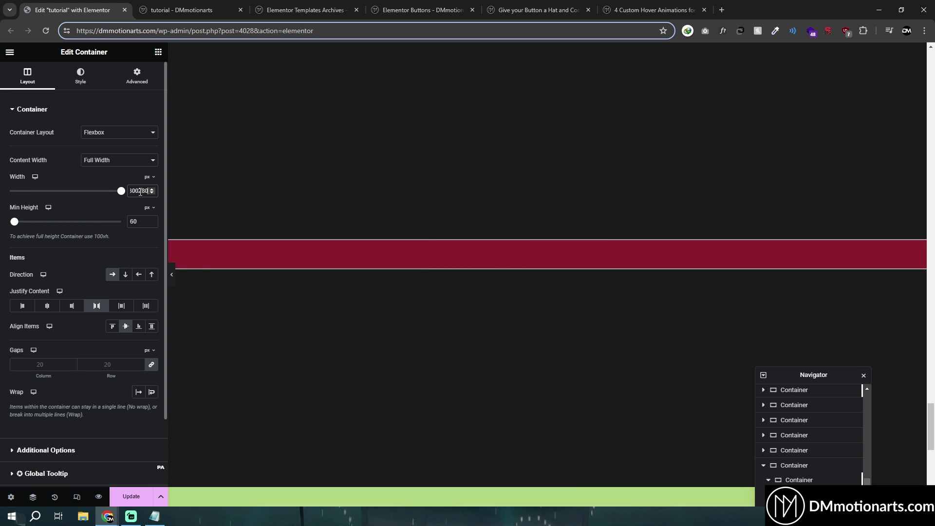
pyautogui.write('280')
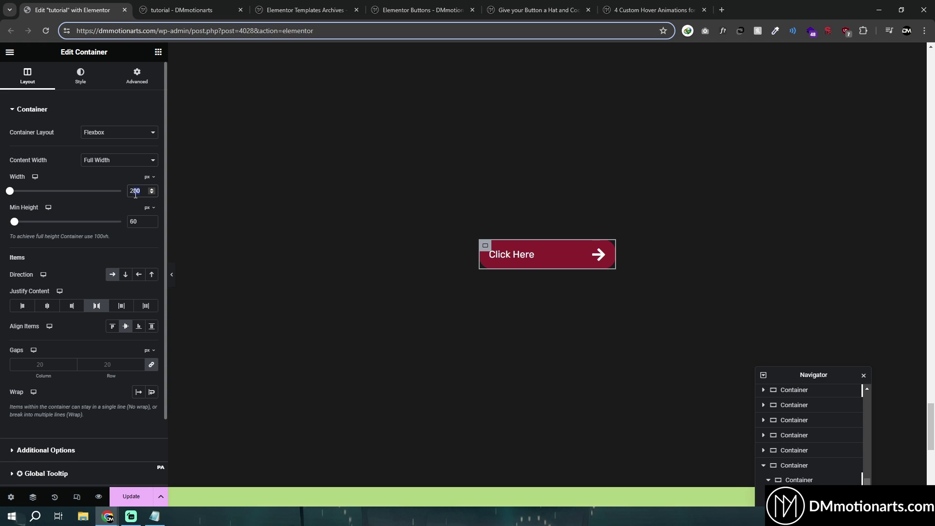
pyautogui.write('7')
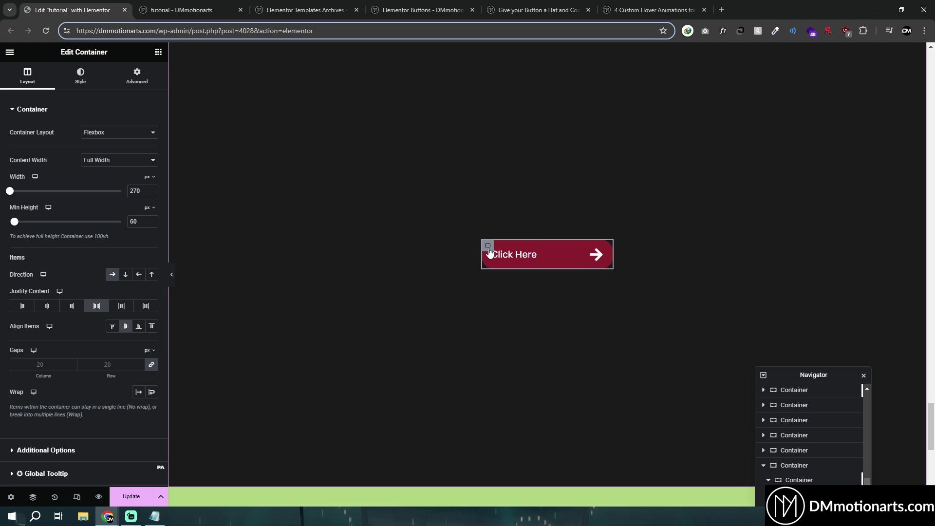
# Change the button container's normal background colour to white.
pyautogui.click(79, 86)
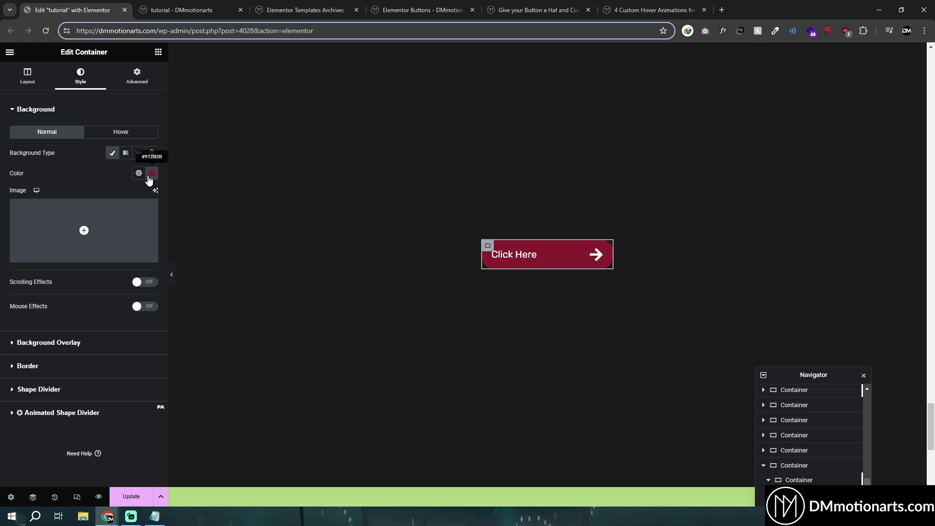
pyautogui.click(152, 173)
pyautogui.scroll(8, 430, 267)
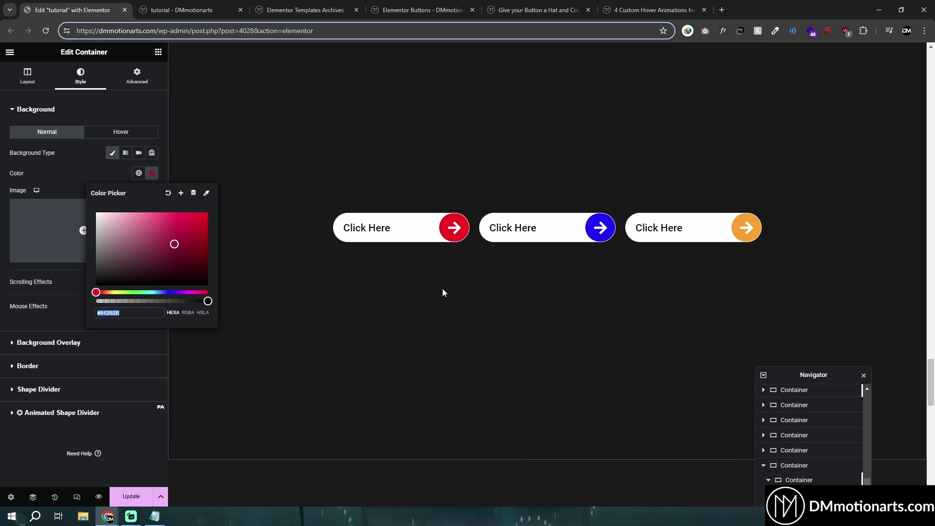
pyautogui.scroll(5, 394, 362)
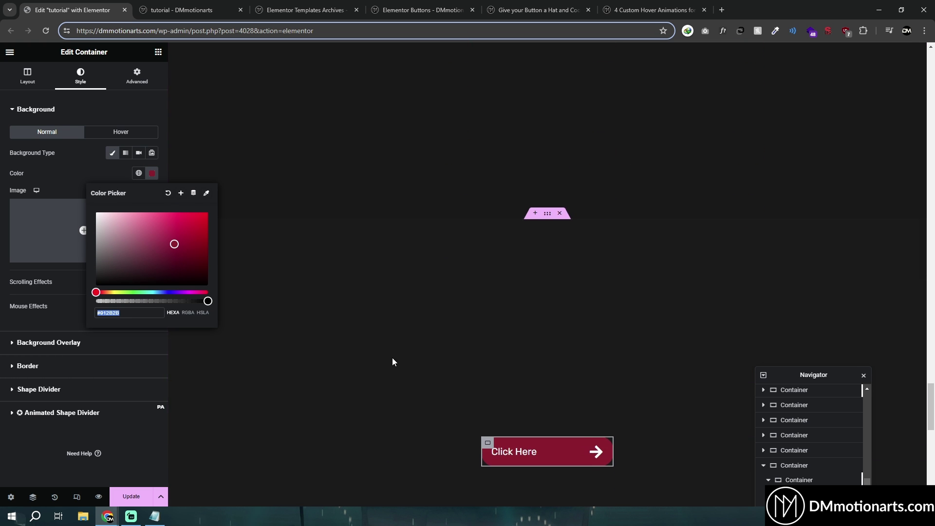
pyautogui.scroll(-3, 392, 361)
pyautogui.click(152, 174)
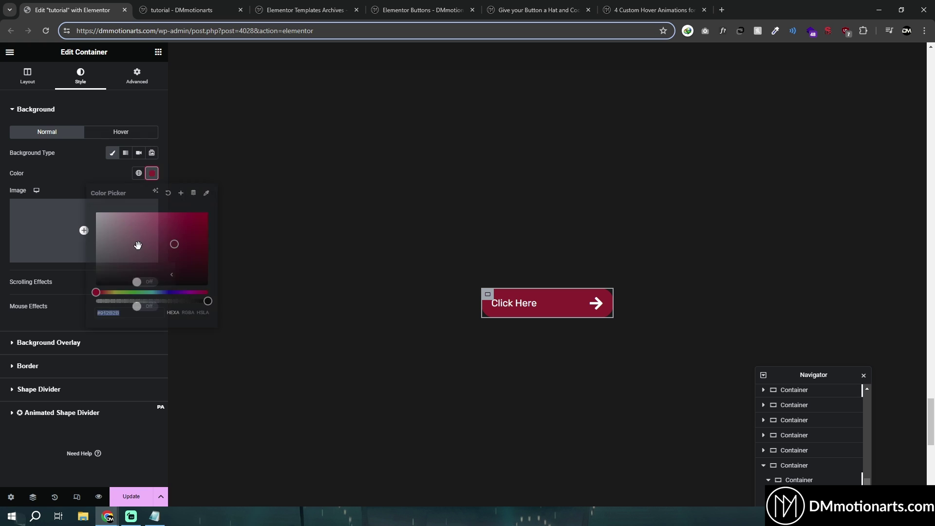
pyautogui.moveTo(138, 245); pyautogui.dragTo(63, 198)
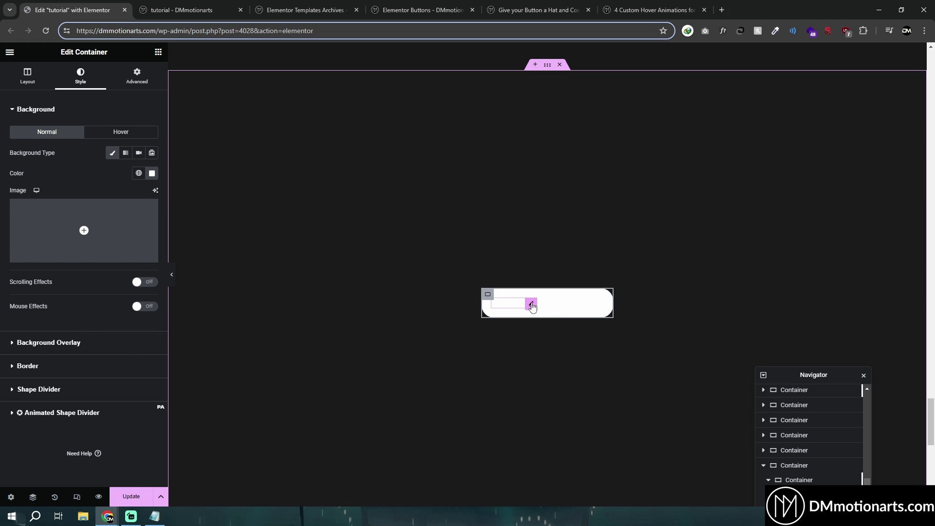
# Change the "Click Here" heading's text colour to black.
pyautogui.click(531, 305)
pyautogui.click(70, 81)
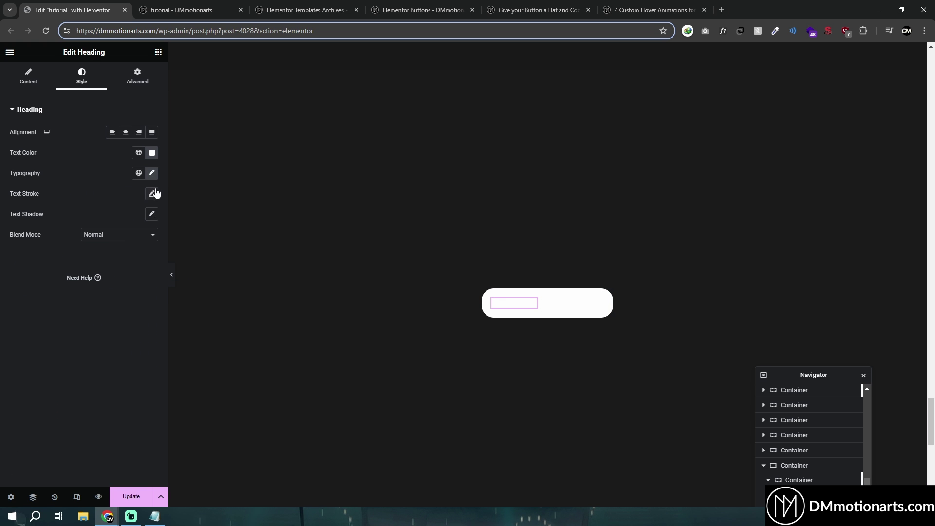
pyautogui.click(152, 152)
pyautogui.moveTo(95, 194); pyautogui.dragTo(48, 294)
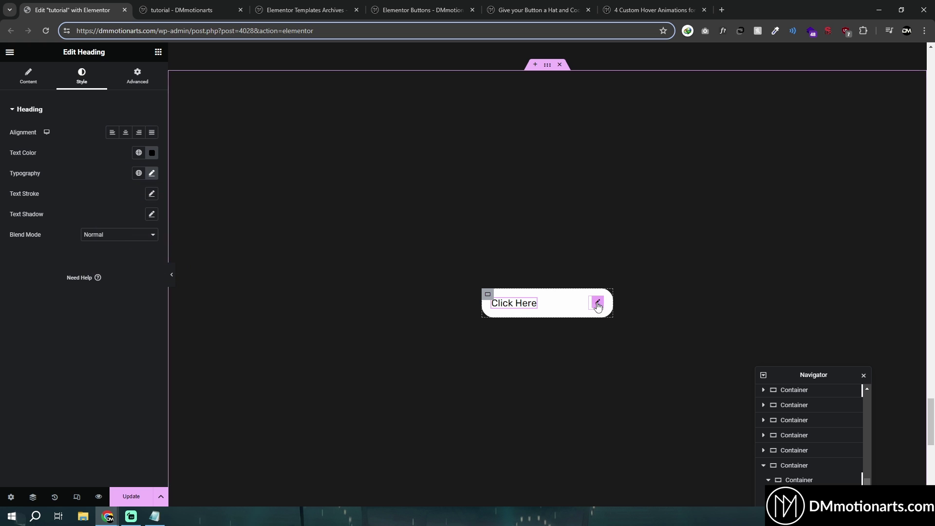
# Change the arrow icon's primary colour to black.
pyautogui.click(598, 306)
pyautogui.click(152, 173)
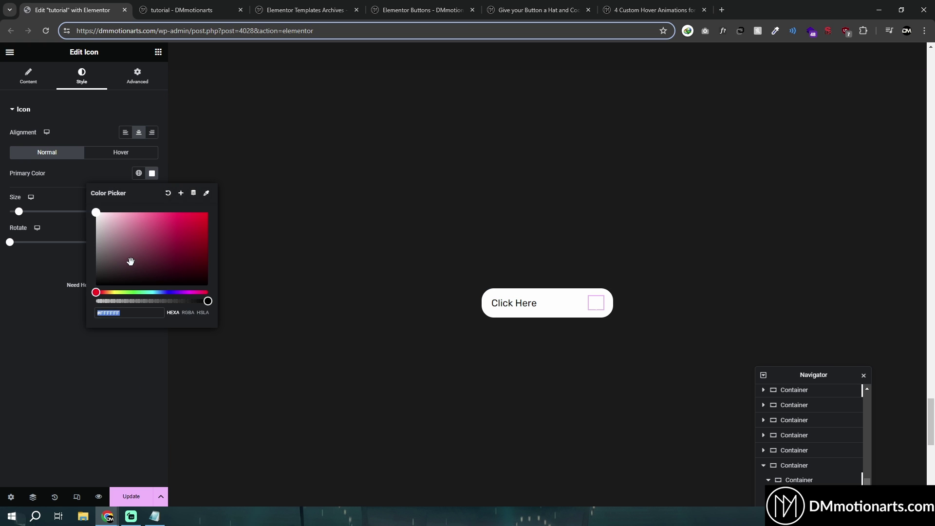
pyautogui.moveTo(130, 261); pyautogui.dragTo(45, 321)
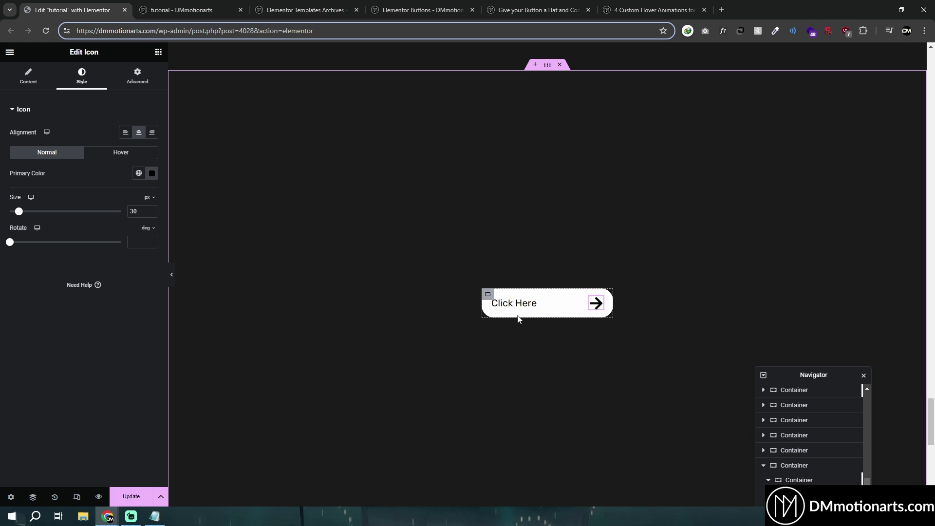
# Copy all the hover-animation CSS from the untitled Notepad file and paste it into the button container's Custom CSS.
pyautogui.click(155, 516)
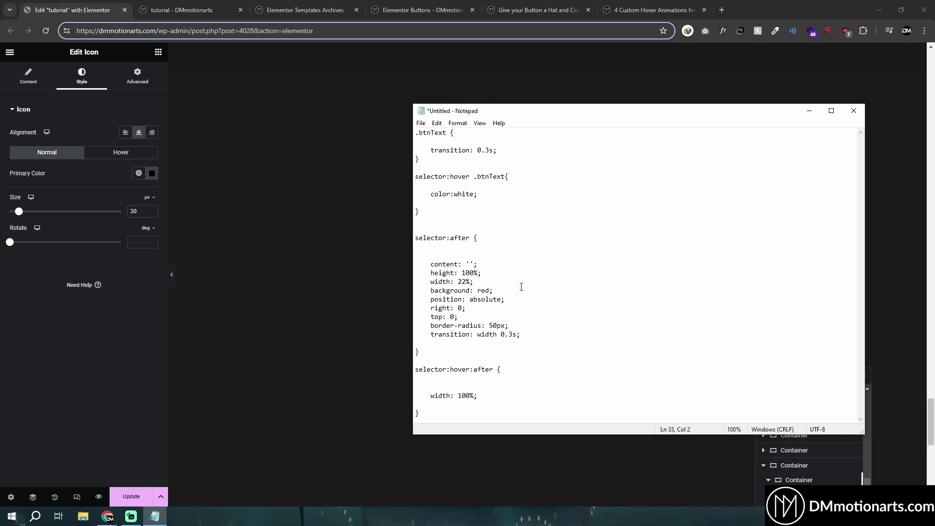
pyautogui.hotkey('ctrl', 'a')
pyautogui.hotkey('ctrl', 'c')
pyautogui.click(352, 301)
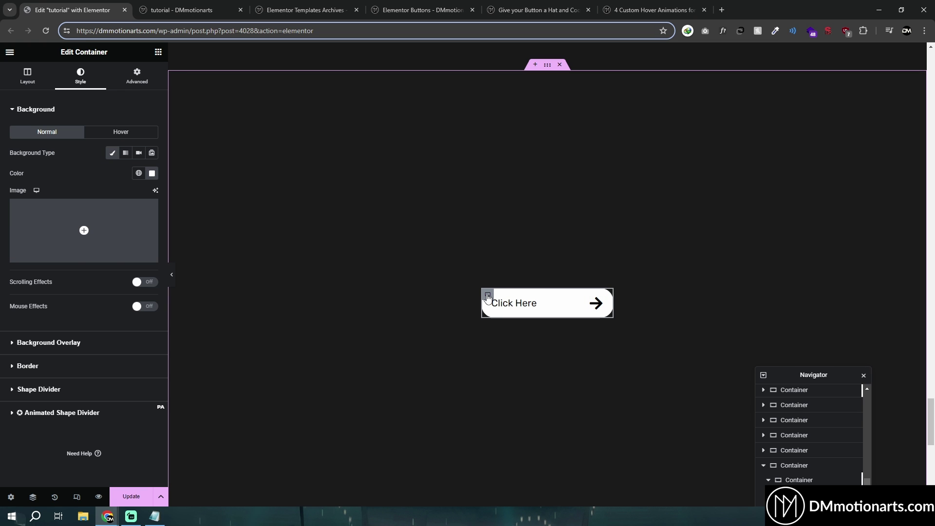
pyautogui.click(136, 75)
pyautogui.scroll(-5, 66, 310)
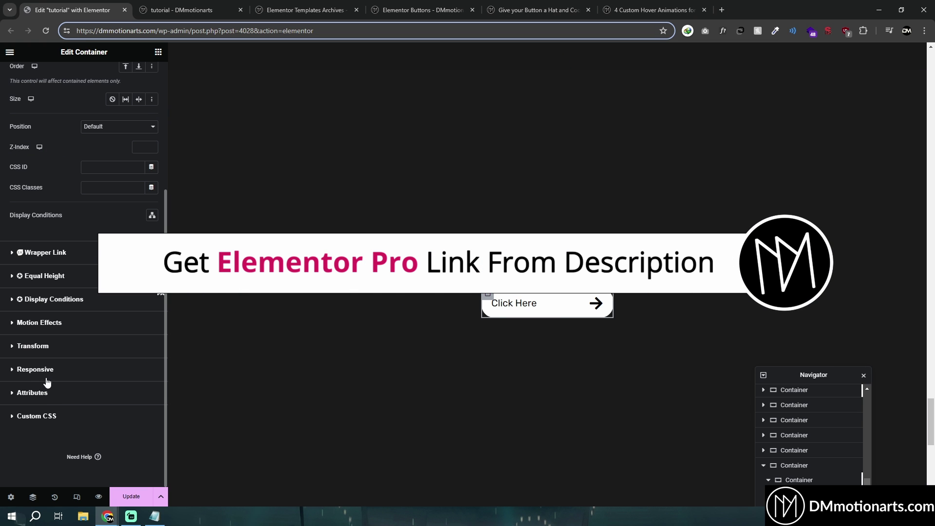
pyautogui.click(32, 416)
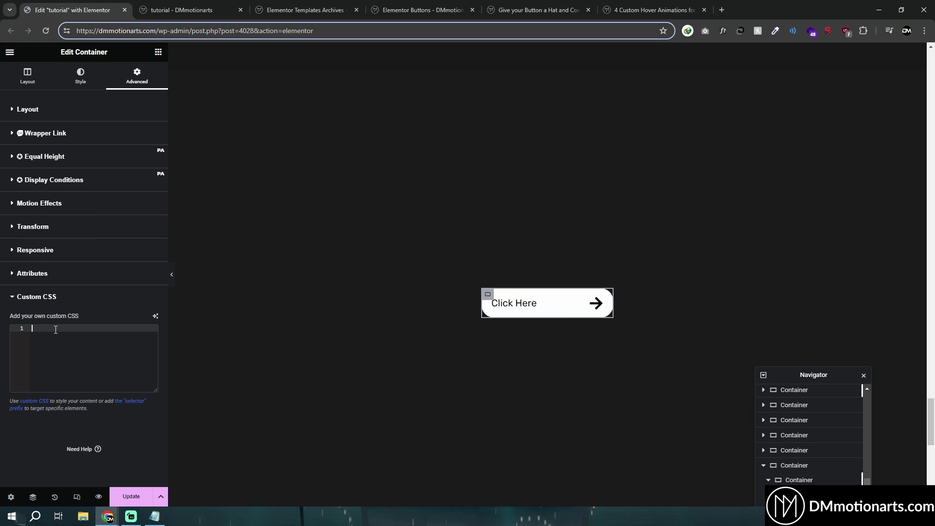
pyautogui.hotkey('ctrl', 'v')
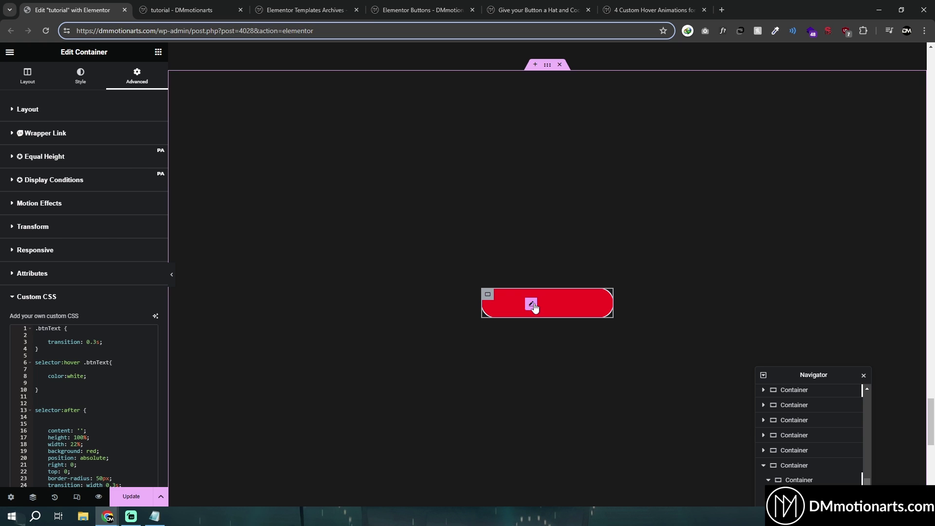
# Set the Z-Index to 2 for both the "Click Here" heading and the arrow icon.
pyautogui.click(531, 306)
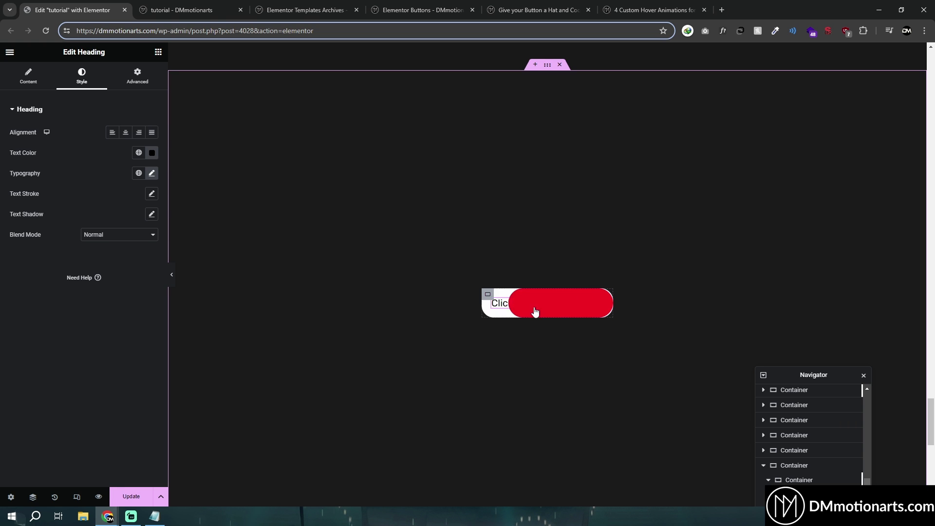
pyautogui.click(138, 84)
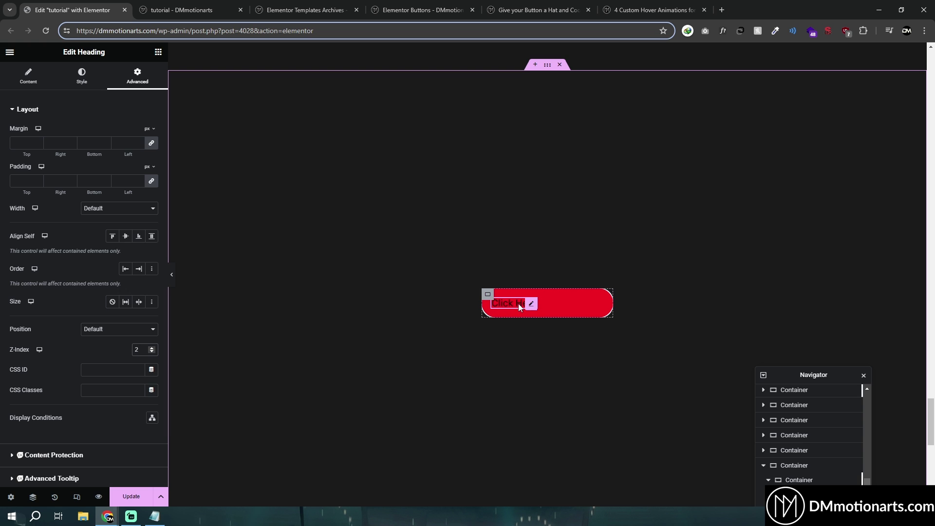
pyautogui.click(599, 302)
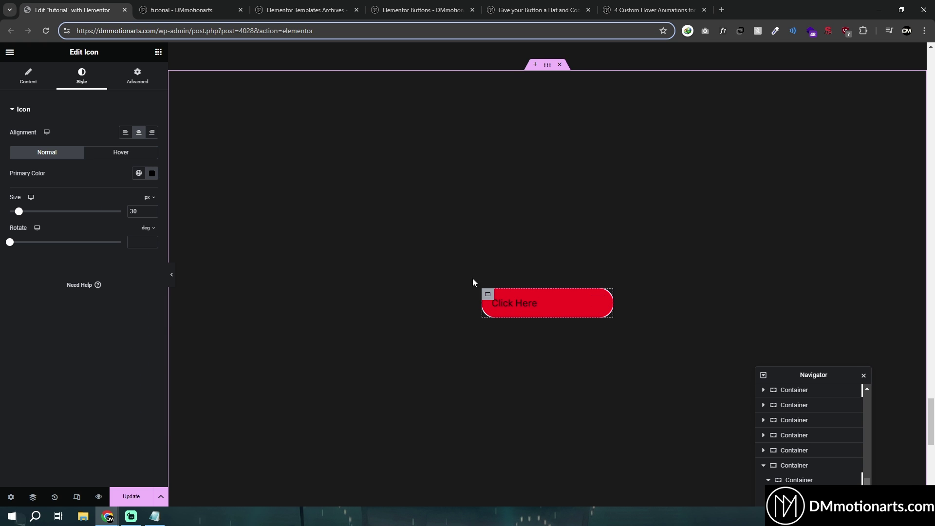
pyautogui.click(137, 78)
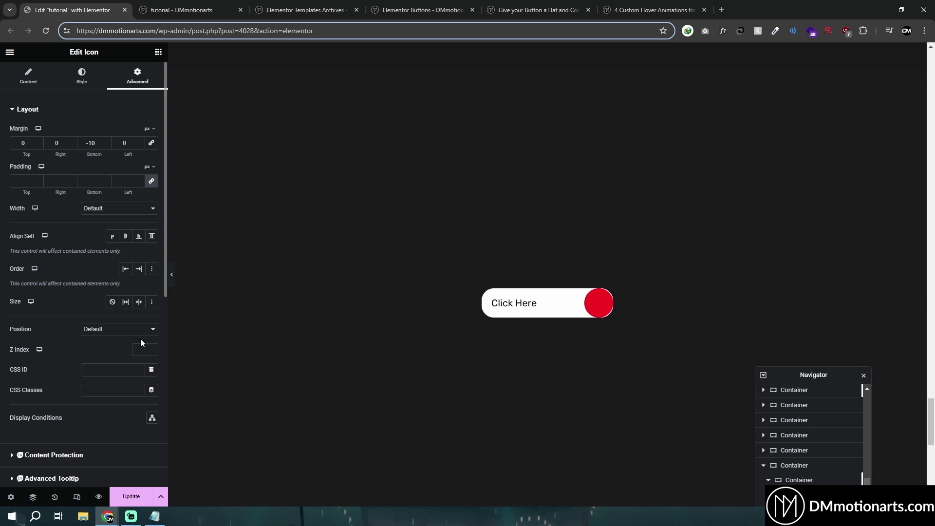
pyautogui.click(539, 337)
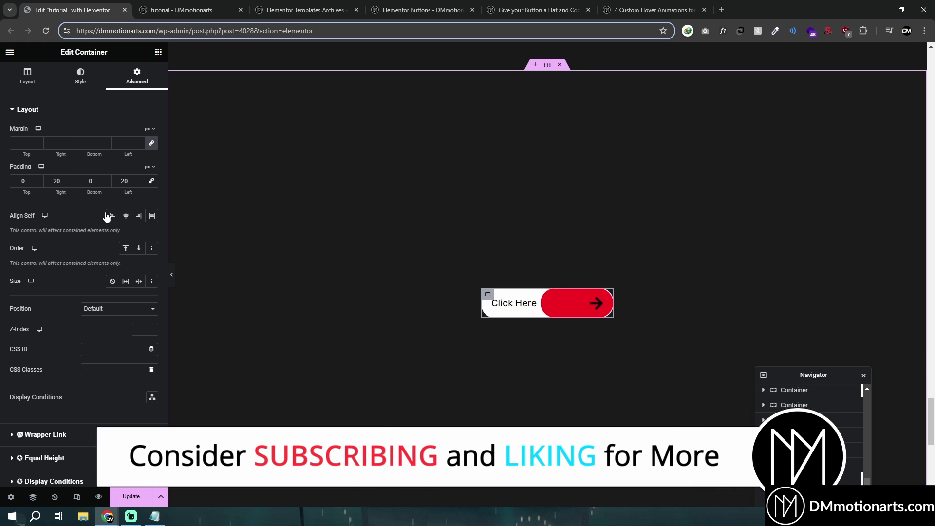
# Set the arrow icon's primary colour to white (#FFFFFF).
pyautogui.click(601, 304)
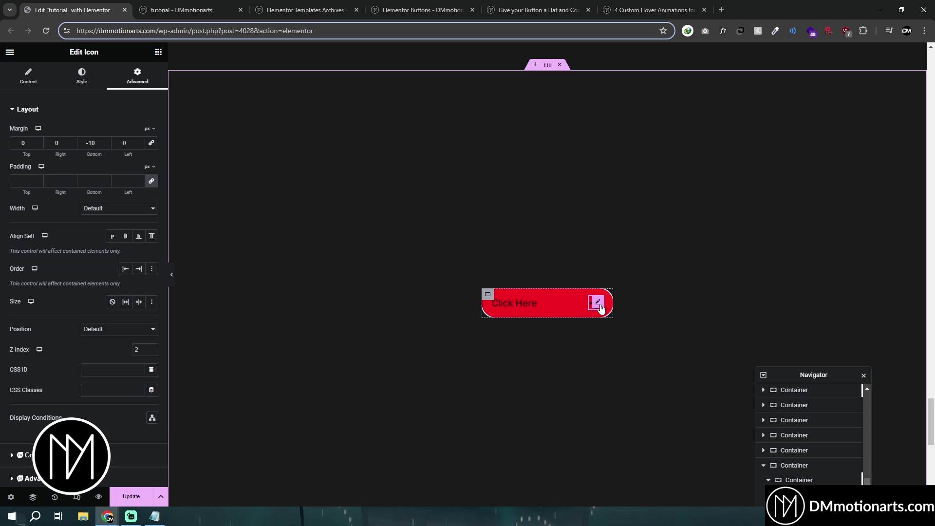
pyautogui.click(82, 76)
pyautogui.click(151, 173)
pyautogui.moveTo(133, 242); pyautogui.dragTo(42, 197)
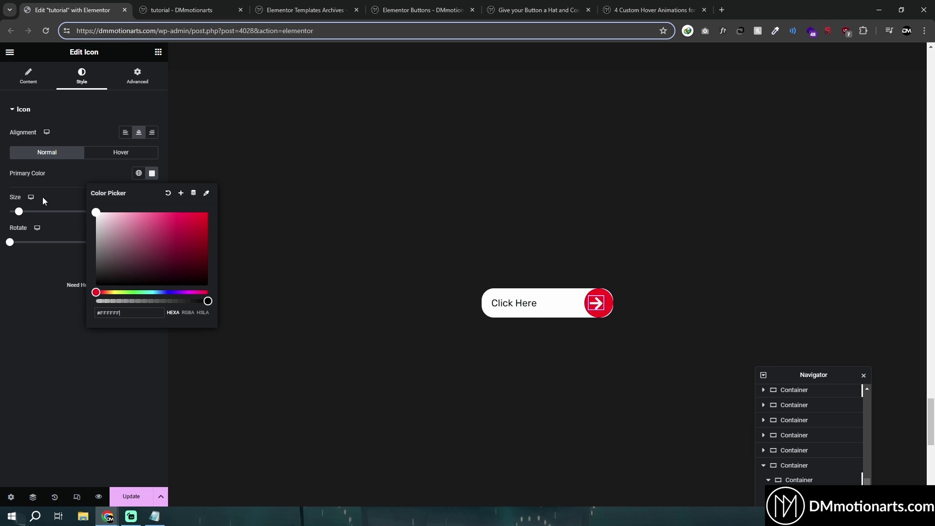
pyautogui.click(444, 299)
# Set the button container's left padding to 20 px and its right padding to 15 px.
pyautogui.click(598, 303)
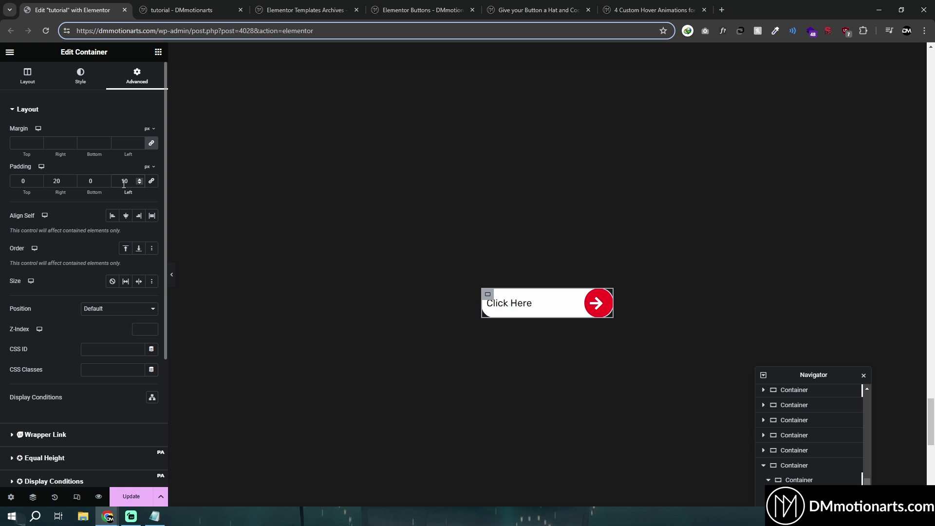
pyautogui.click(124, 185)
pyautogui.press('BackSpace')
pyautogui.write('2')
pyautogui.click(55, 182)
pyautogui.press('BackSpace')
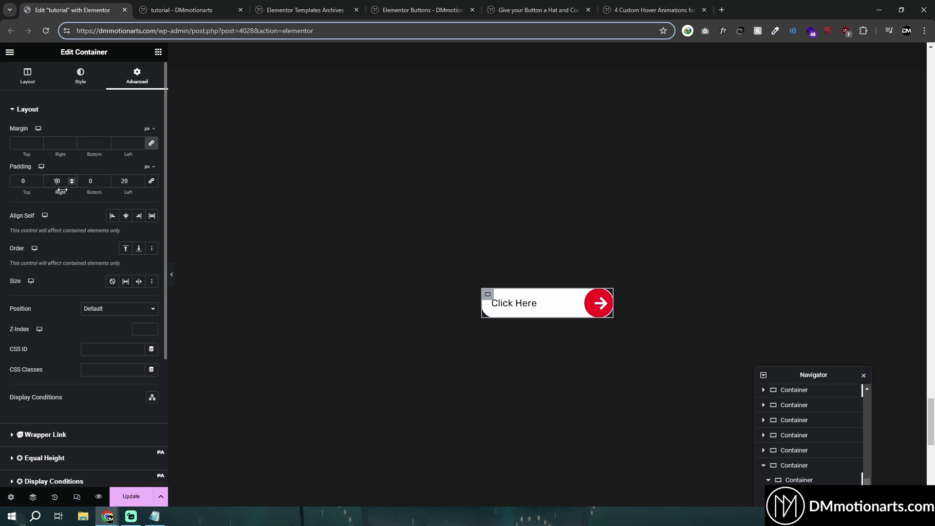
pyautogui.write('1')
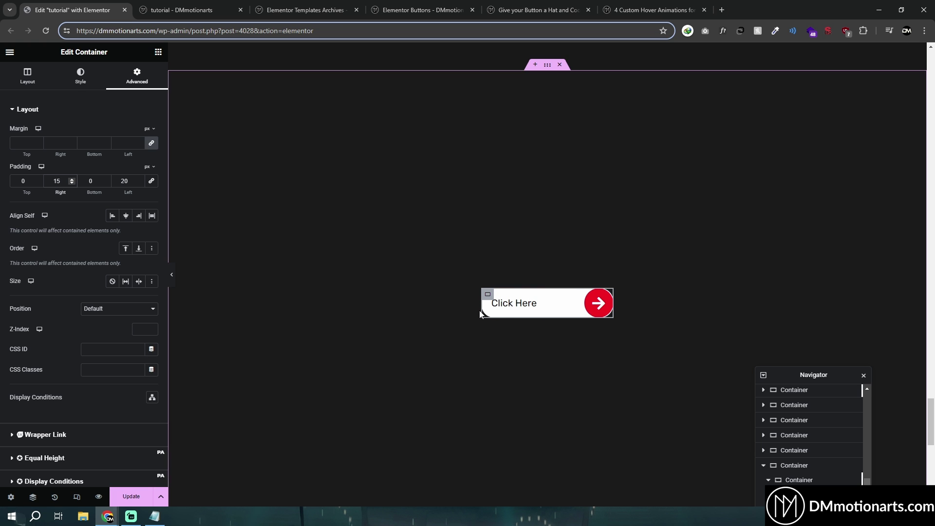
# Review the hover CSS in the Notepad file, from the .btnText rules to the selector:after rule, alongside the button in Elementor.
pyautogui.click(154, 517)
pyautogui.click(498, 299)
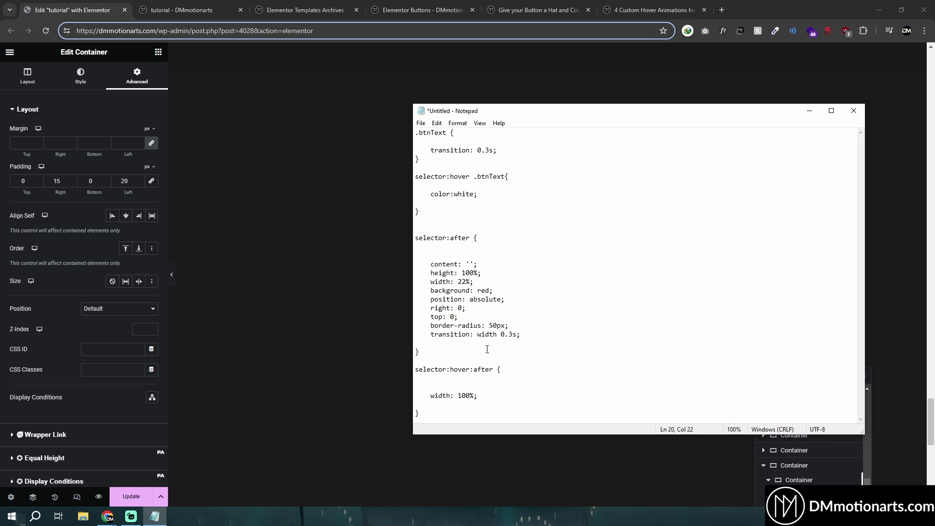
pyautogui.click(343, 256)
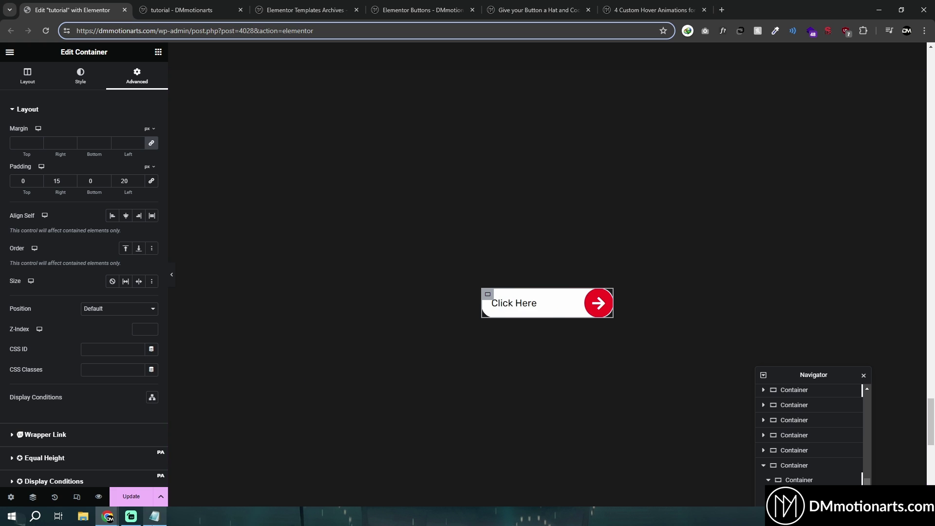
pyautogui.click(154, 516)
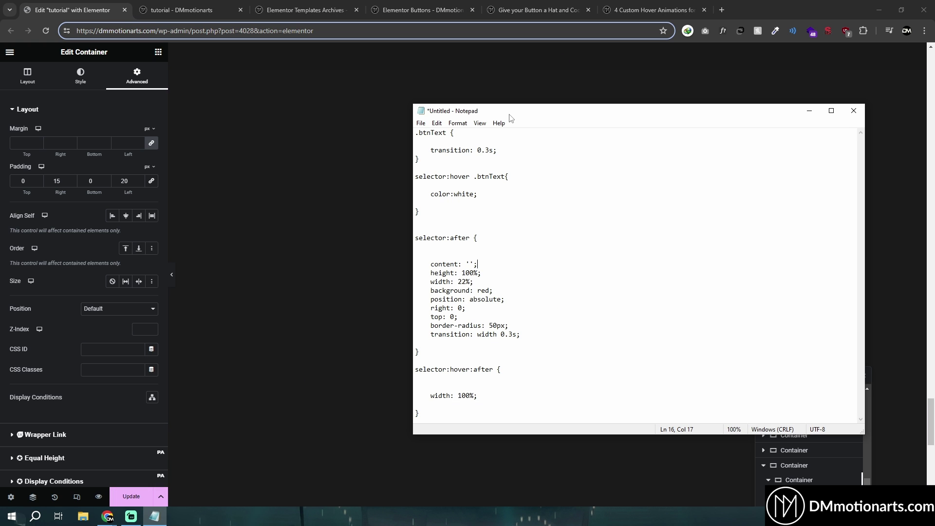
pyautogui.click(810, 111)
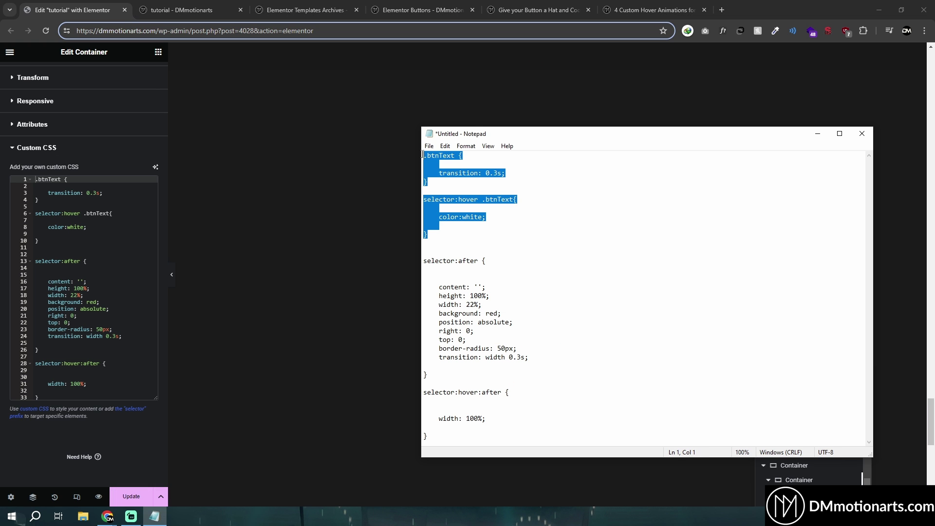
pyautogui.click(431, 159)
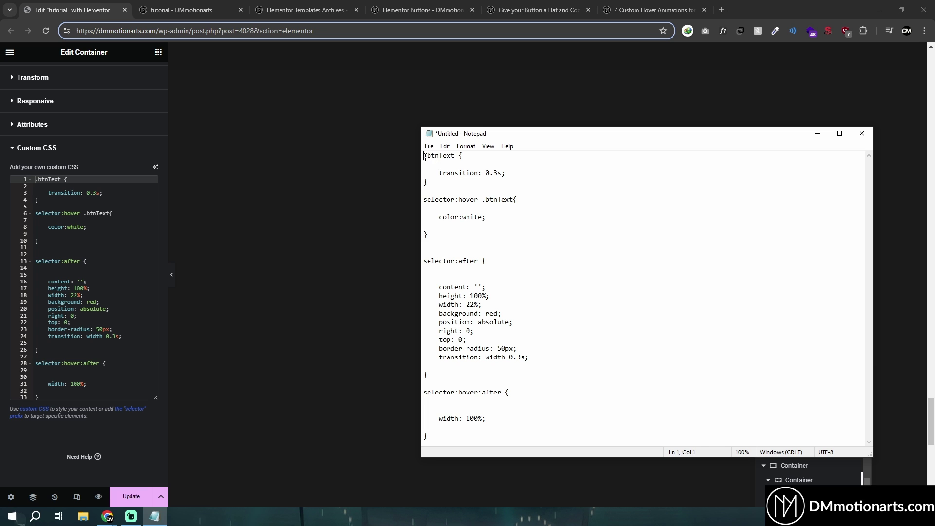
pyautogui.moveTo(424, 157); pyautogui.dragTo(533, 240)
pyautogui.moveTo(455, 240); pyautogui.dragTo(419, 153)
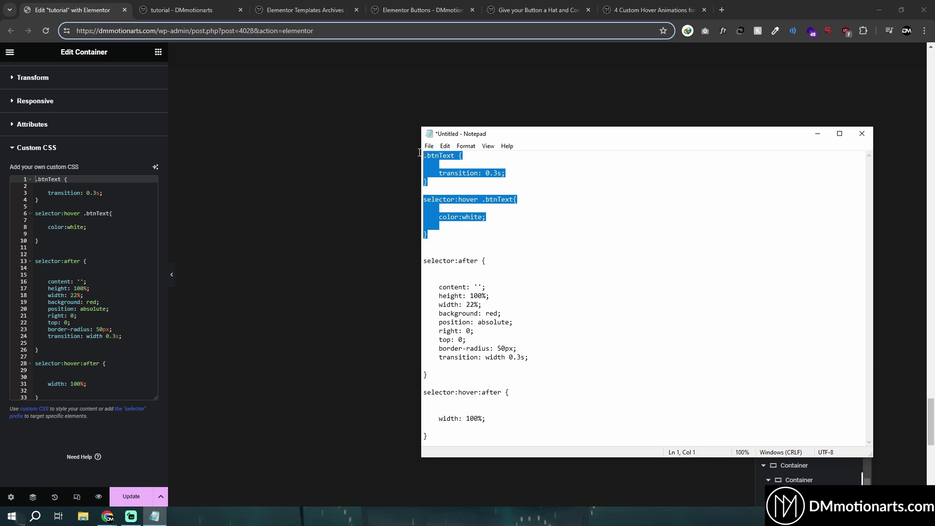
pyautogui.moveTo(463, 243); pyautogui.dragTo(428, 155)
pyautogui.click(497, 257)
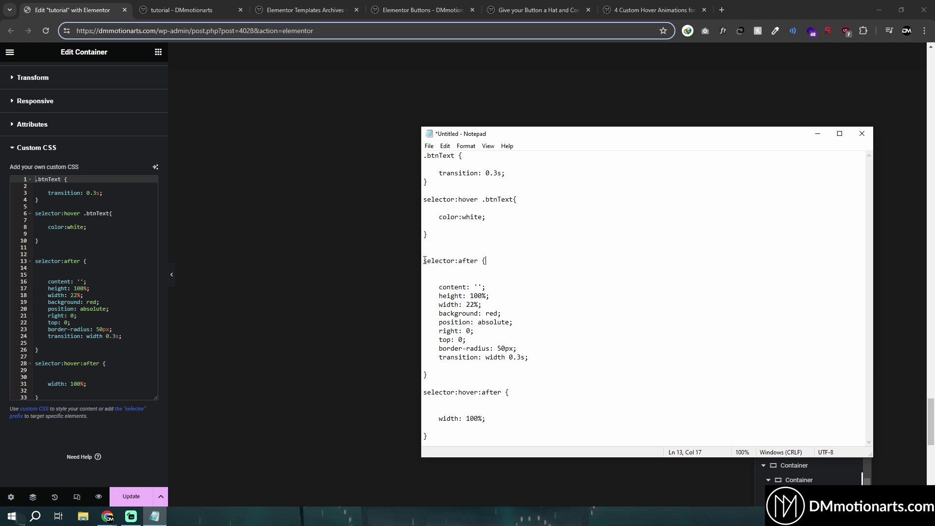
pyautogui.moveTo(424, 261); pyautogui.dragTo(555, 364)
pyautogui.click(613, 426)
pyautogui.moveTo(529, 137); pyautogui.dragTo(600, 123)
pyautogui.moveTo(521, 245); pyautogui.dragTo(550, 249)
pyautogui.click(548, 249)
# Delete all the existing code from the button container's Custom CSS.
pyautogui.click(115, 295)
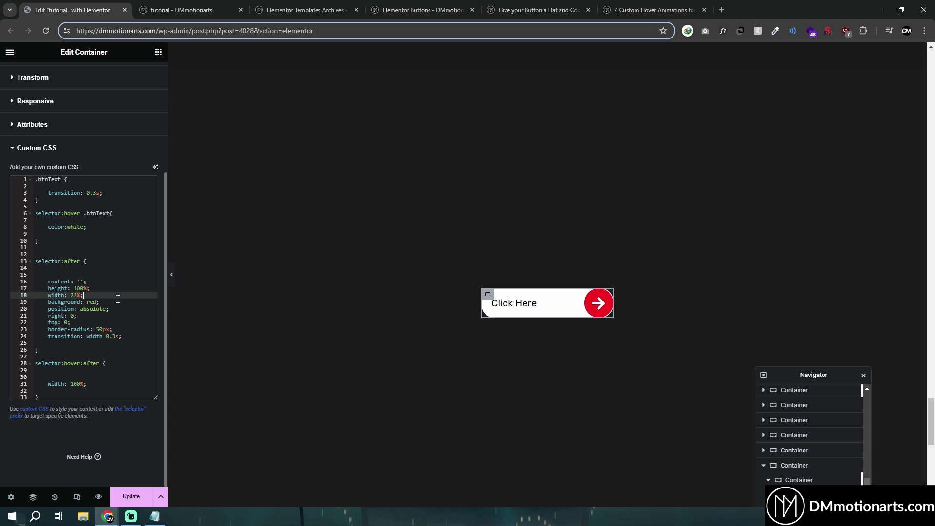
pyautogui.click(128, 335)
pyautogui.hotkey('ctrl', 'a')
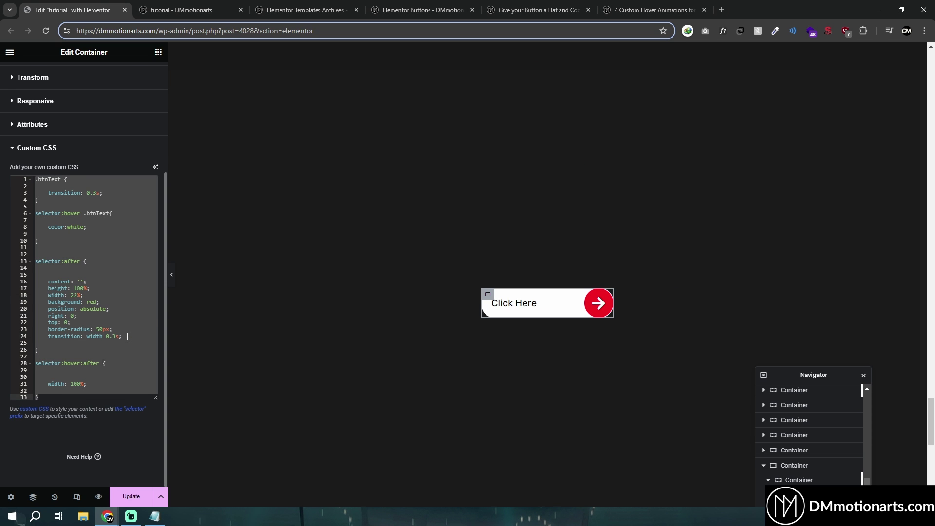
pyautogui.press('BackSpace')
# Write an empty selector:after rule with blank lines between its braces in the container's Custom CSS.
pyautogui.write('selector')
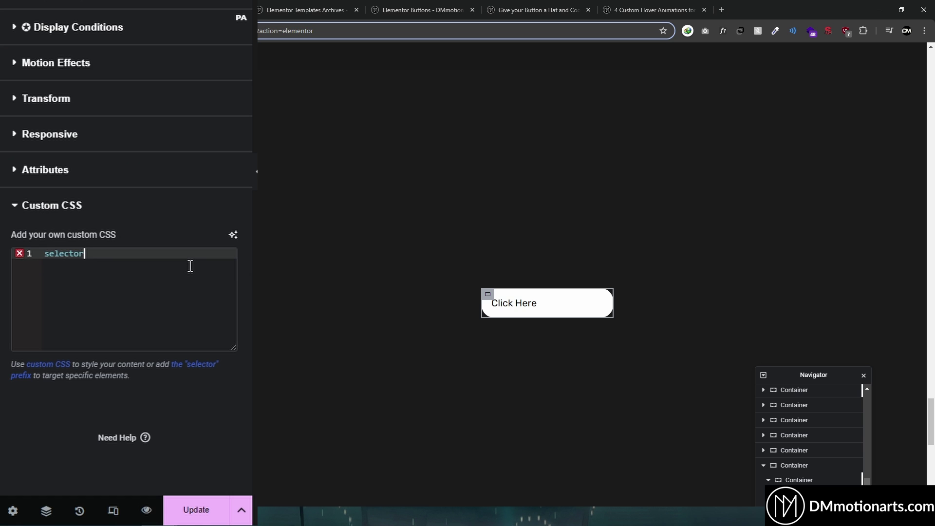
pyautogui.write(':after {')
pyautogui.press('Return')
pyautogui.press('Return')
pyautogui.press('Return')
pyautogui.press('Return')
pyautogui.press('Up')
pyautogui.press('Up')
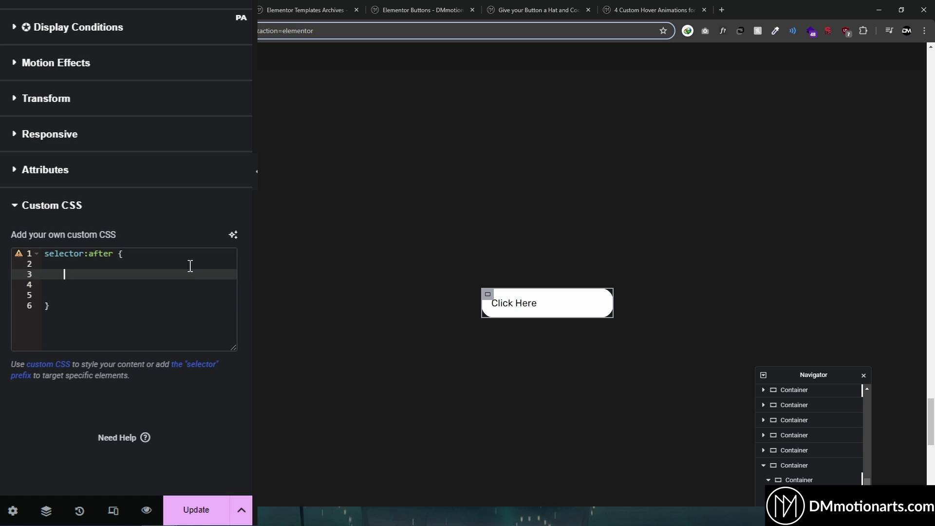
pyautogui.press('Return')
pyautogui.press('Up')
# Add an empty content declaration (content: '';) to the selector:after rule.
pyautogui.write('conte')
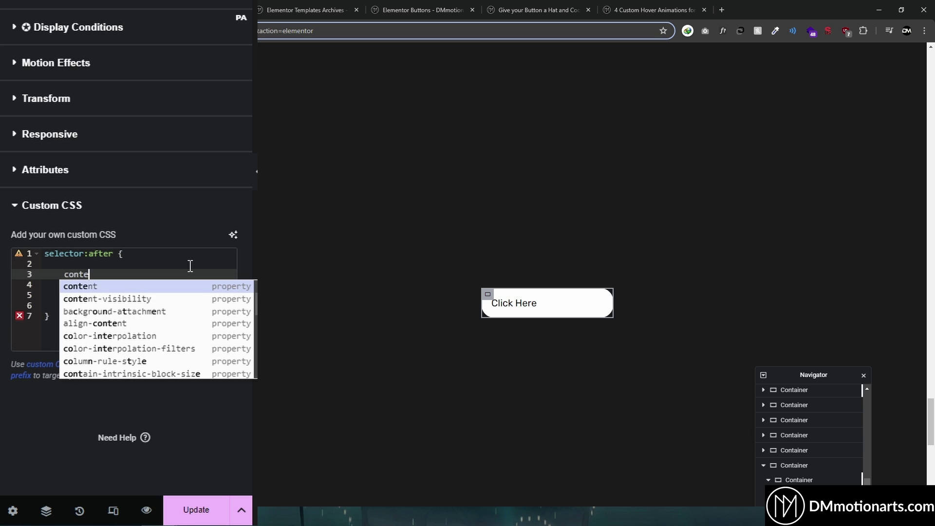
pyautogui.press('Return')
pyautogui.press('BackSpace')
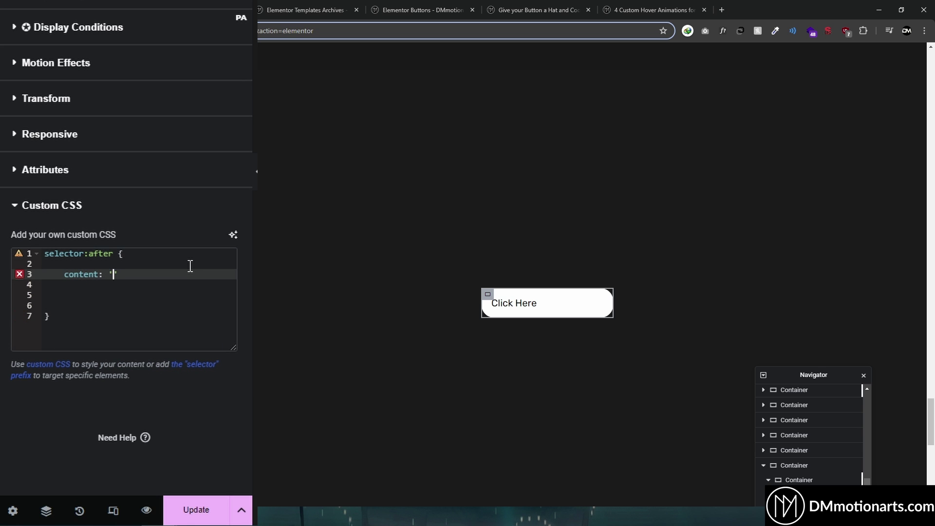
pyautogui.write("'")
pyautogui.write('red')
pyautogui.press('BackSpace')
pyautogui.press('BackSpace')
pyautogui.press('BackSpace')
pyautogui.press('Down')
pyautogui.press('Tab')
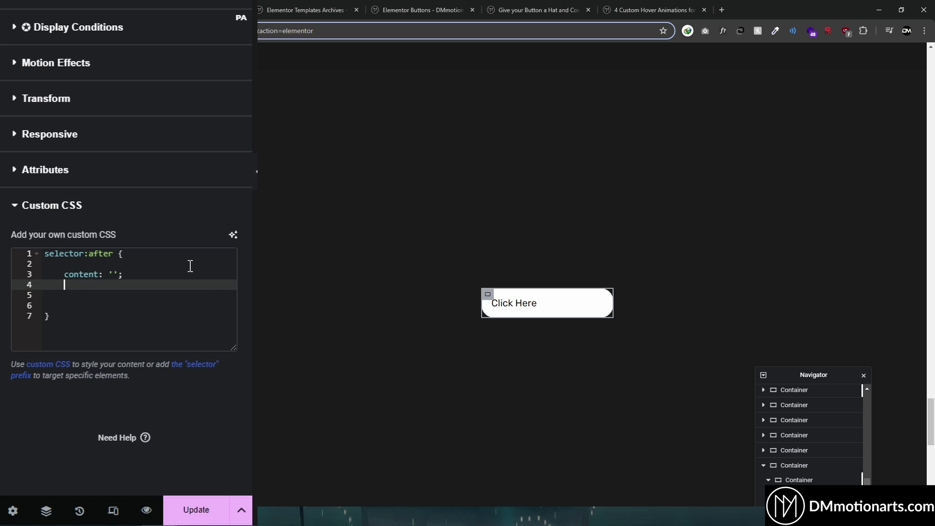
# Add a red background, a height of 100% and a width of 100% to the selector:after rule.
pyautogui.write('background: red;')
pyautogui.press('Return')
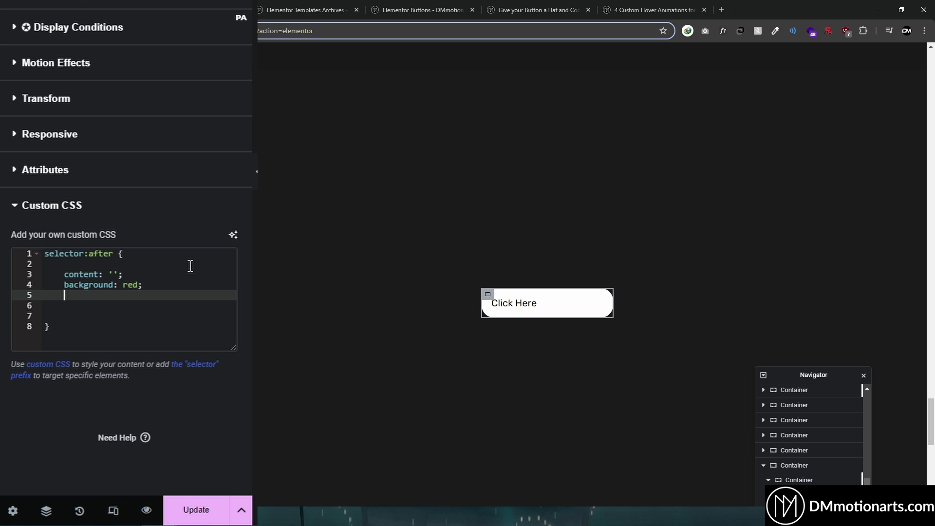
pyautogui.write('height: 100%;')
pyautogui.press('Return')
pyautogui.write('width: 100%;')
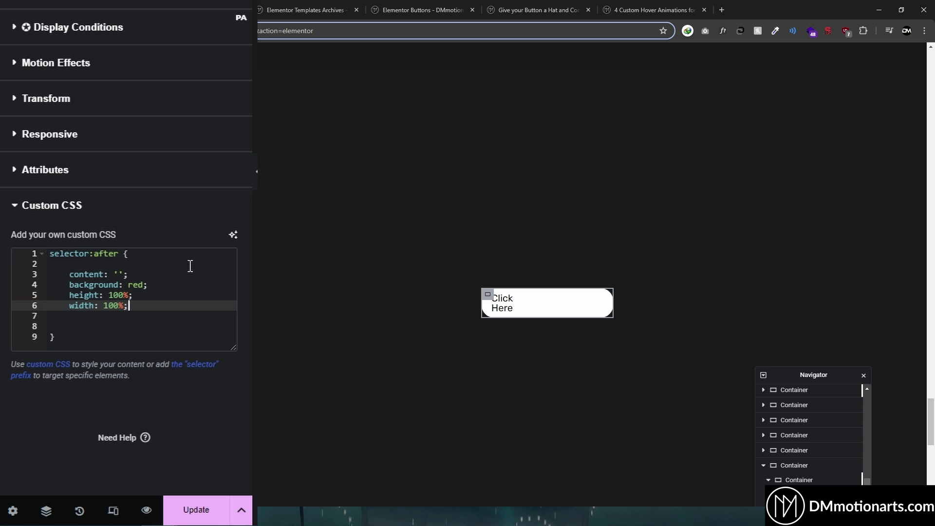
pyautogui.press('Return')
pyautogui.write('z-index: 2;')
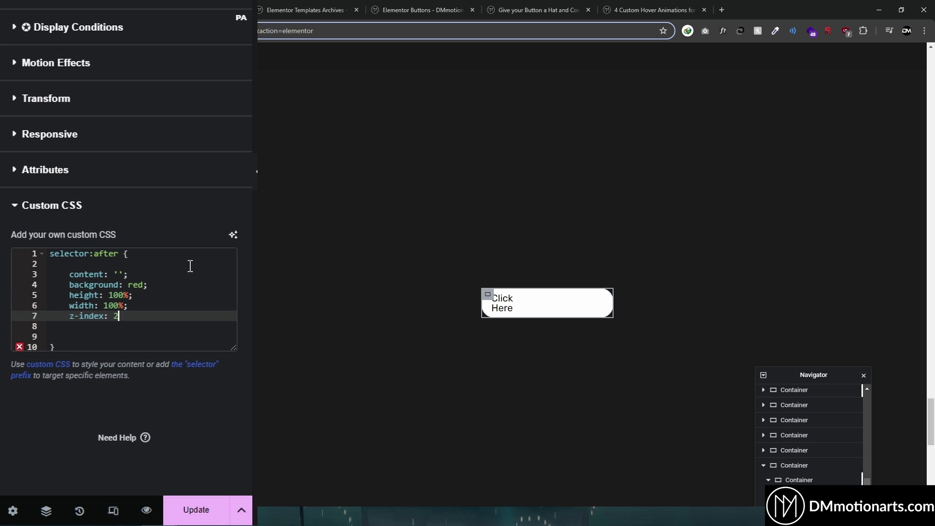
pyautogui.press('BackSpace')
pyautogui.press('BackSpace')
pyautogui.press('BackSpace')
pyautogui.press('BackSpace')
pyautogui.press('BackSpace')
pyautogui.press('BackSpace')
pyautogui.press('BackSpace')
pyautogui.press('BackSpace')
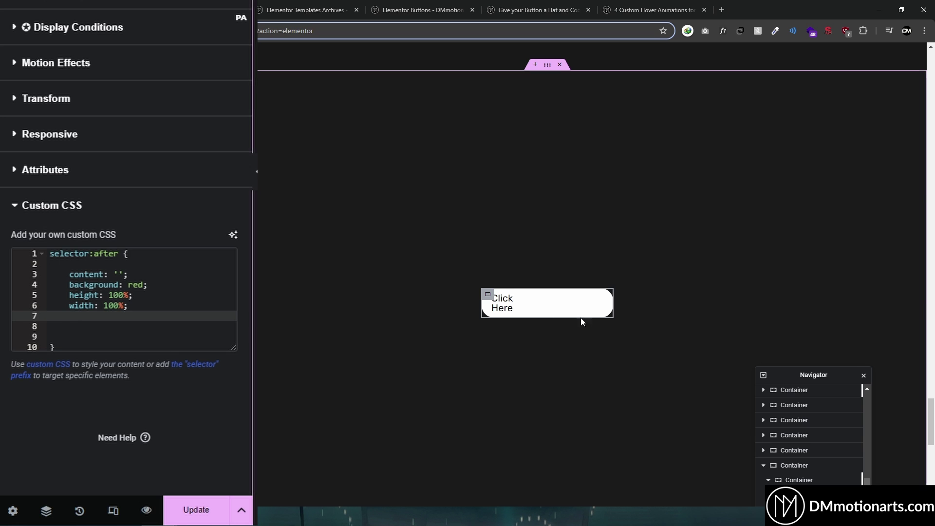
# Try the text 'red' as the selector:after content value and clear it again.
pyautogui.click(120, 274)
pyautogui.write('red')
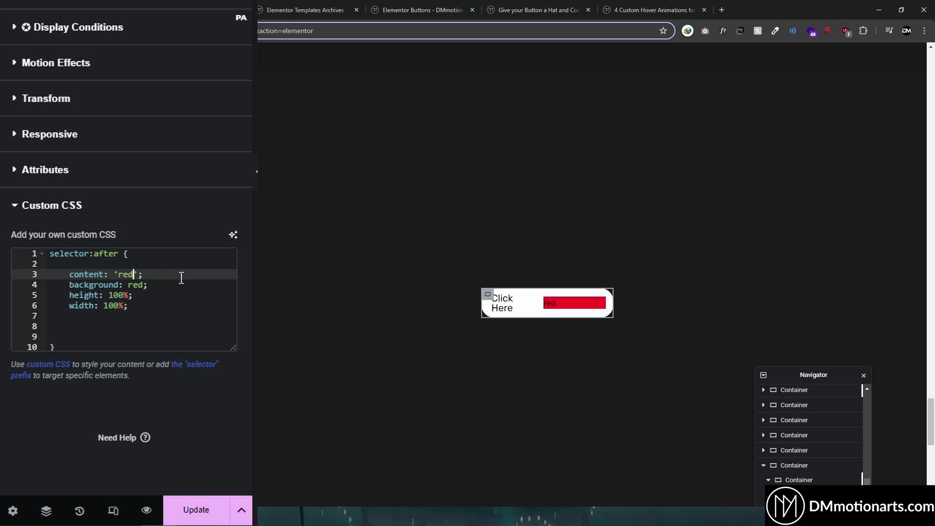
pyautogui.press('BackSpace')
pyautogui.press('BackSpace')
pyautogui.press('BackSpace')
pyautogui.click(150, 304)
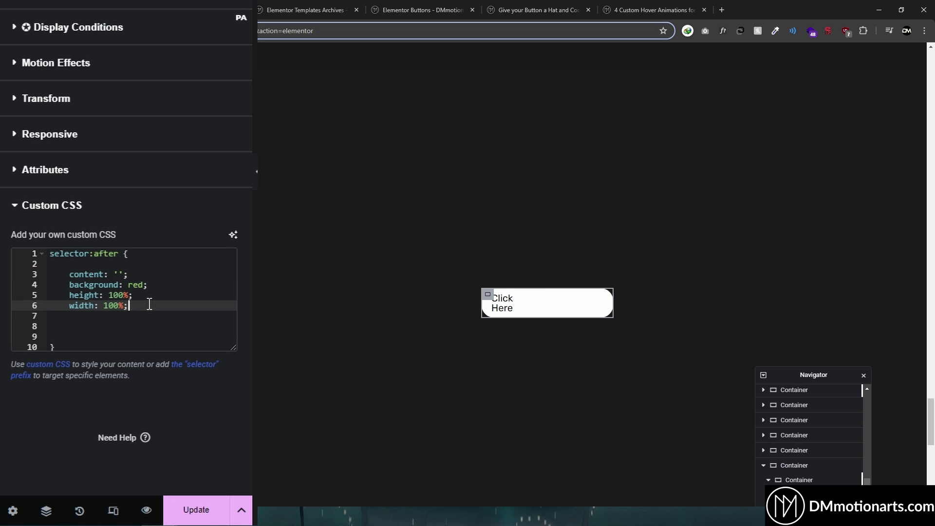
# Add a blank line below the width declaration and set the selector:after content to 'red'.
pyautogui.press('Return')
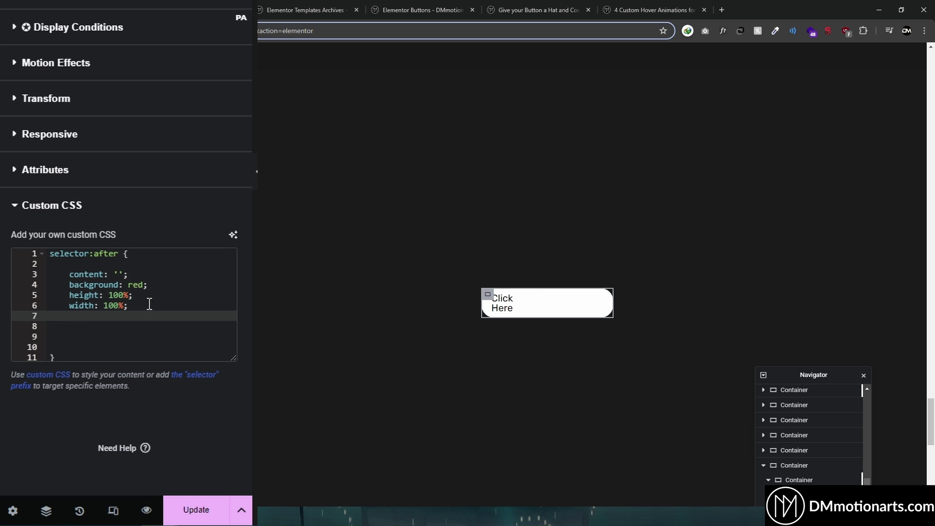
pyautogui.click(123, 274)
pyautogui.write('red')
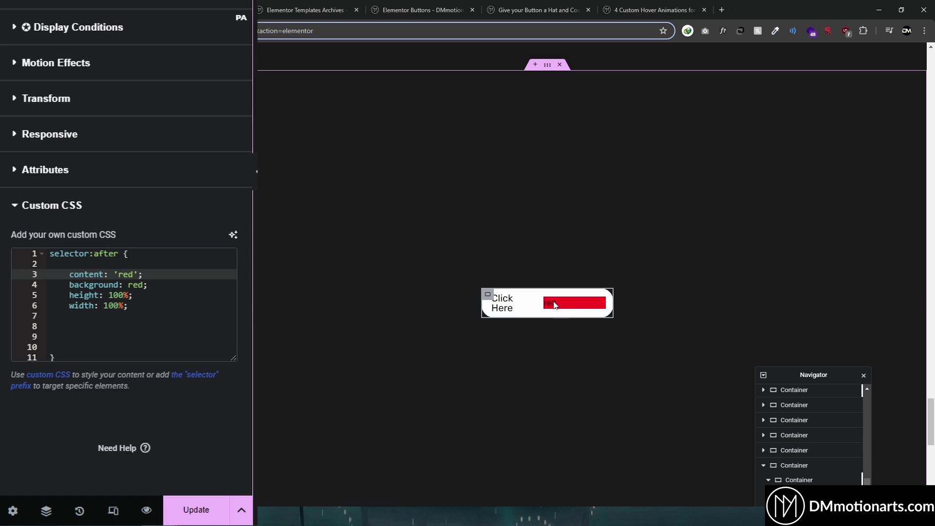
pyautogui.click(173, 295)
# Position the after element absolutely, with left: 0 and top: 0, below the width declaration.
pyautogui.click(173, 316)
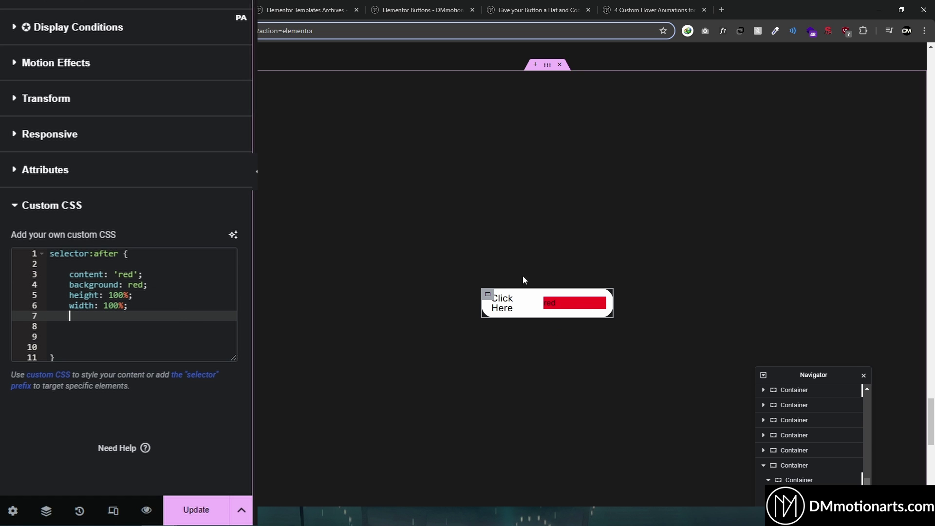
pyautogui.write('position: ')
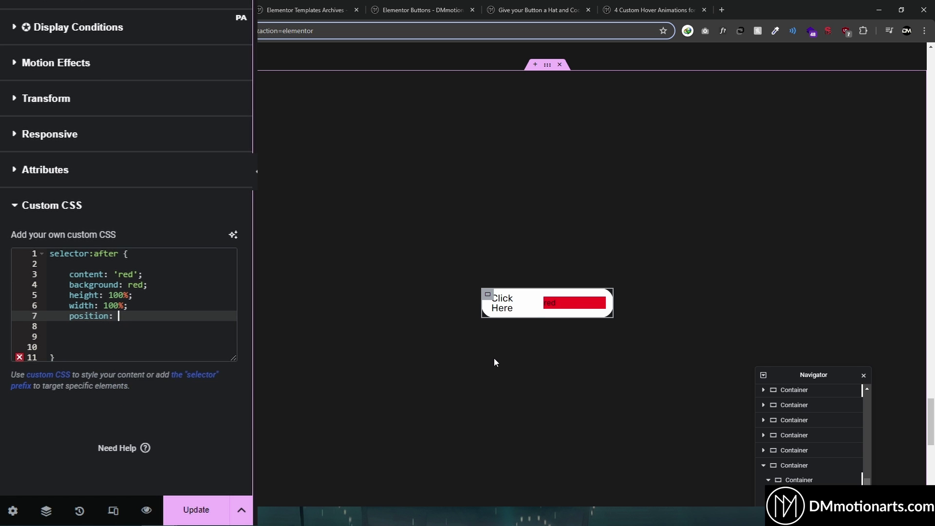
pyautogui.write('absolute;')
pyautogui.press('Return')
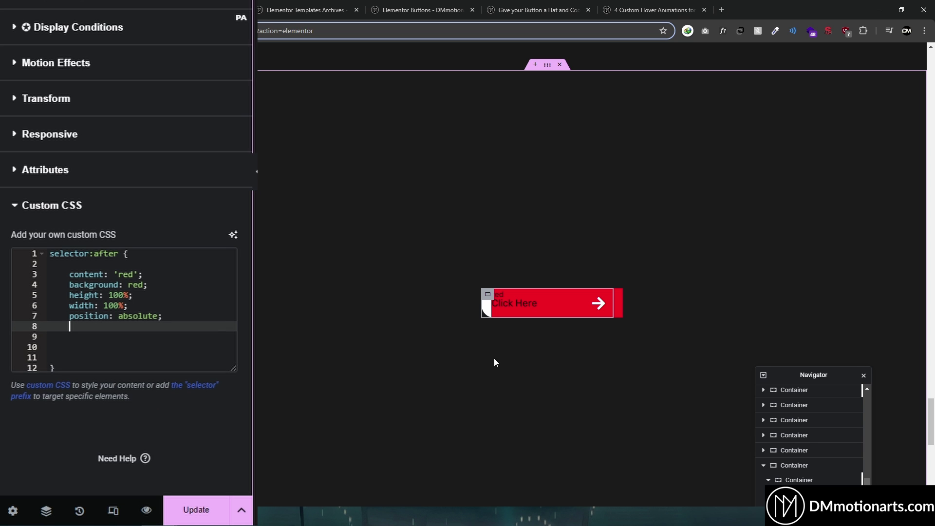
pyautogui.write('left: 0;')
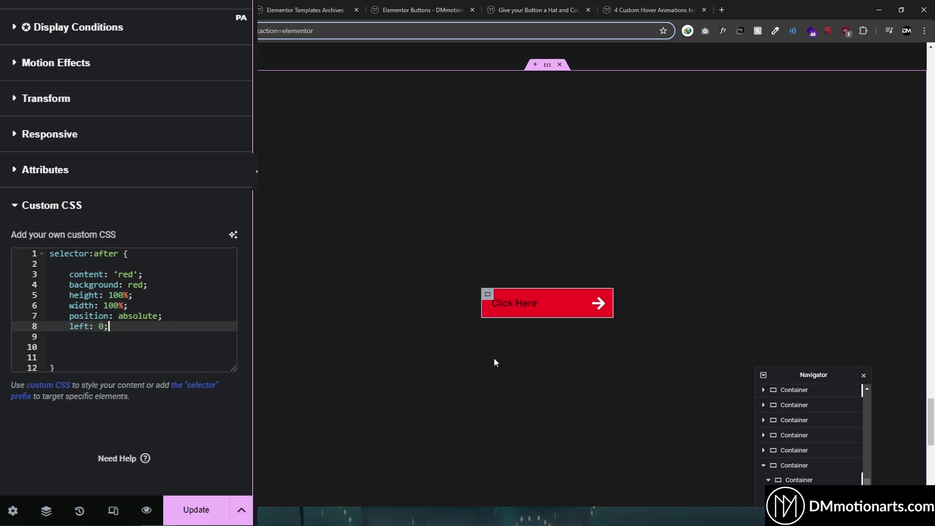
pyautogui.press('Return')
pyautogui.write('top: 0;')
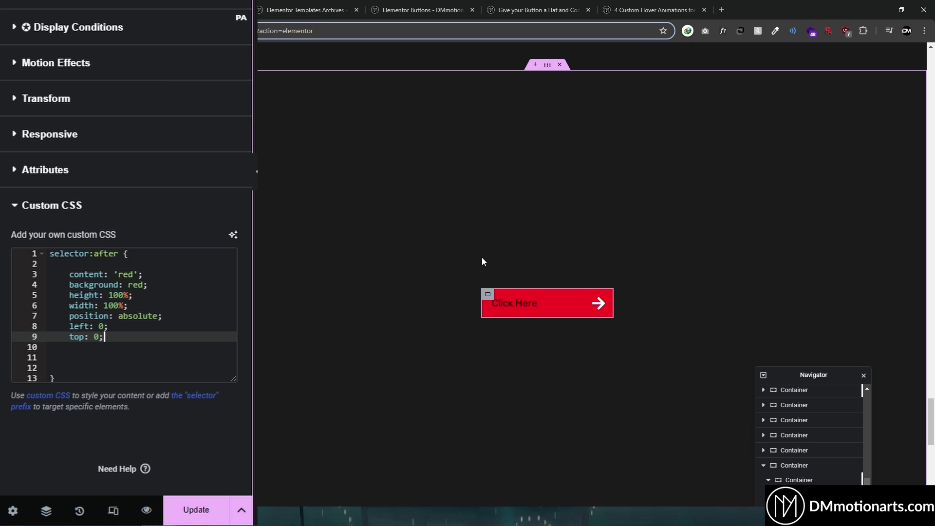
# Set the after element's width to 22% and compare it with the width value in the Notepad file.
pyautogui.click(115, 305)
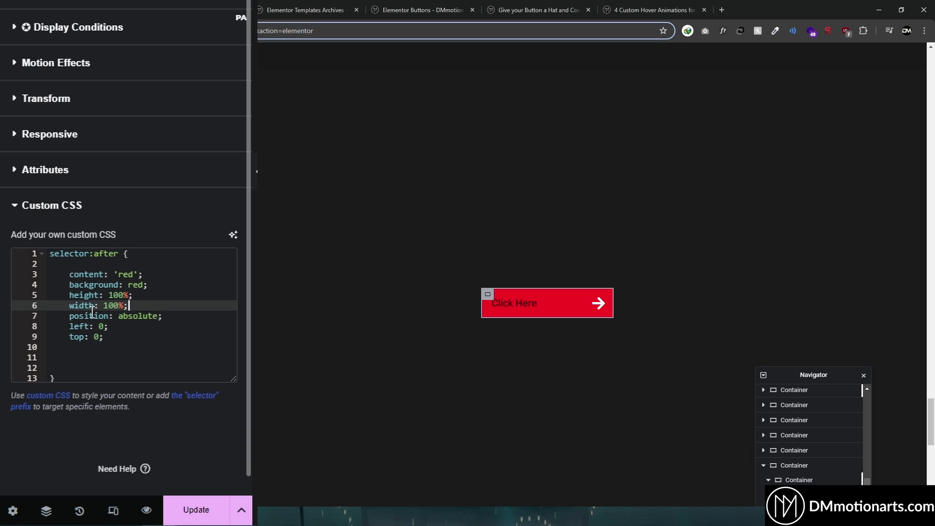
pyautogui.doubleClick(106, 306)
pyautogui.write('22%')
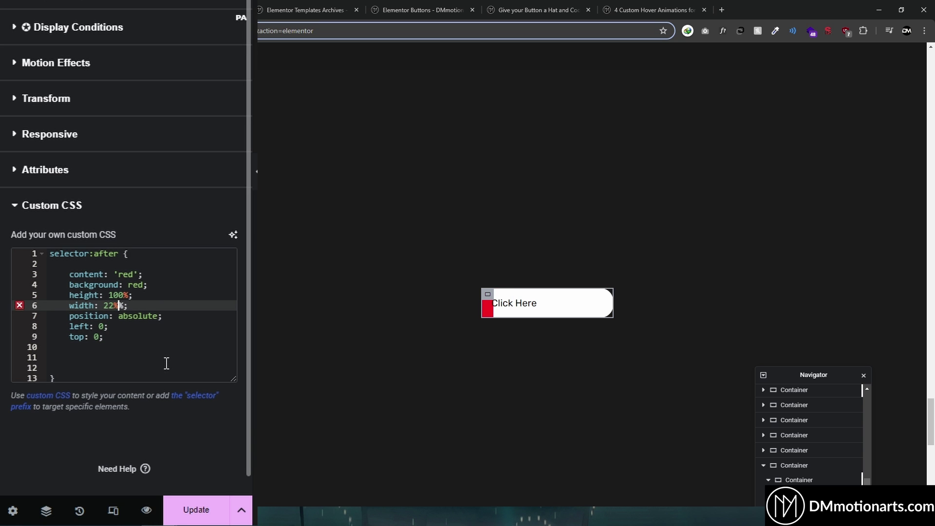
pyautogui.press('Down')
pyautogui.press('Up')
pyautogui.press('Down')
pyautogui.press('Down')
pyautogui.press('Down')
pyautogui.press('Down')
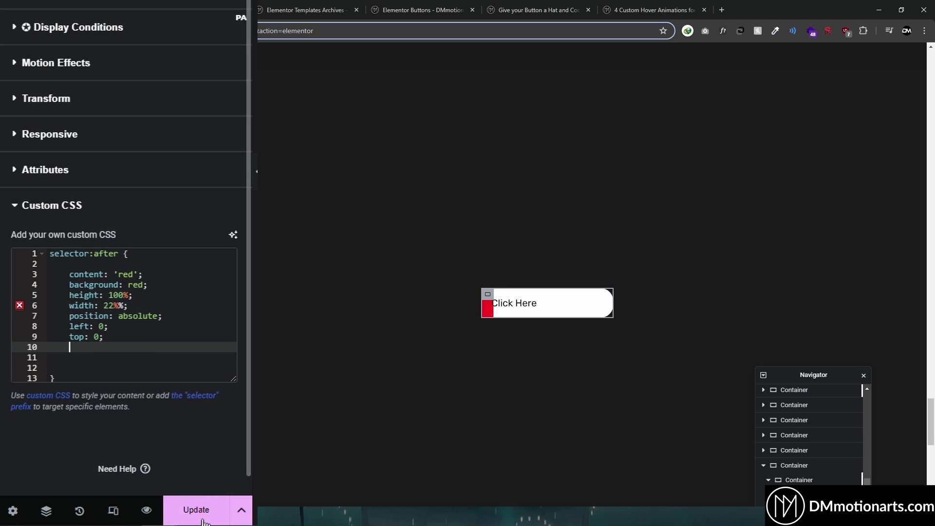
pyautogui.hotkey('alt', 'Tab')
pyautogui.moveTo(537, 293); pyautogui.dragTo(549, 293)
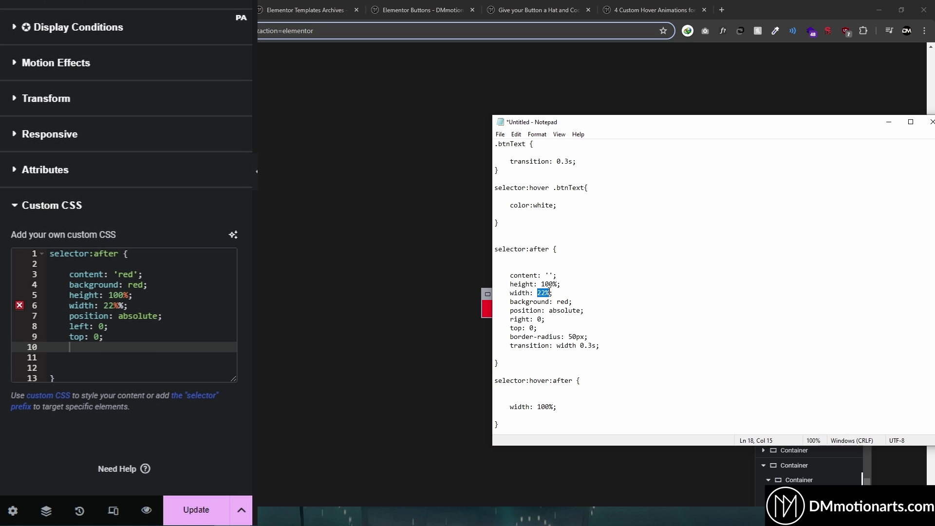
pyautogui.hotkey('alt', 'Tab')
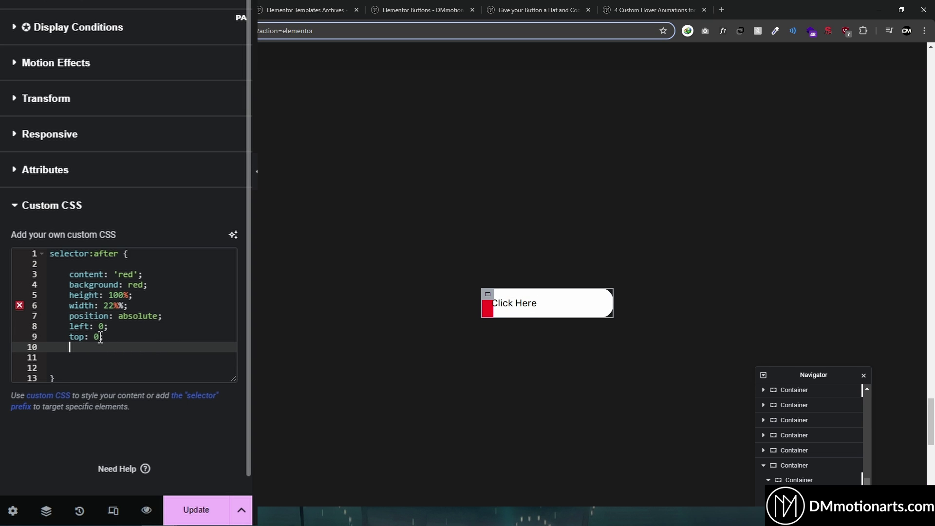
# Replace the left property with right in the selector:after rule and empty the content value.
pyautogui.click(79, 336)
pyautogui.click(74, 326)
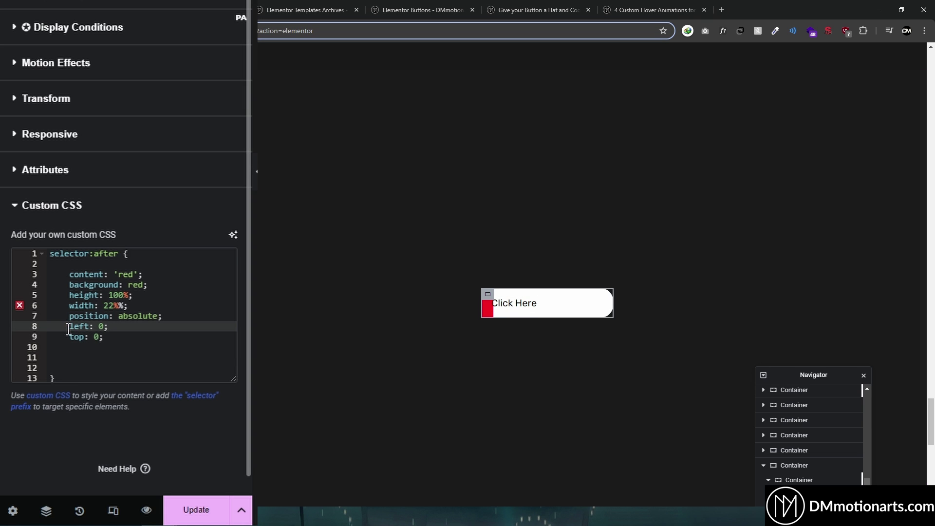
pyautogui.moveTo(69, 326); pyautogui.dragTo(89, 326)
pyautogui.write('right')
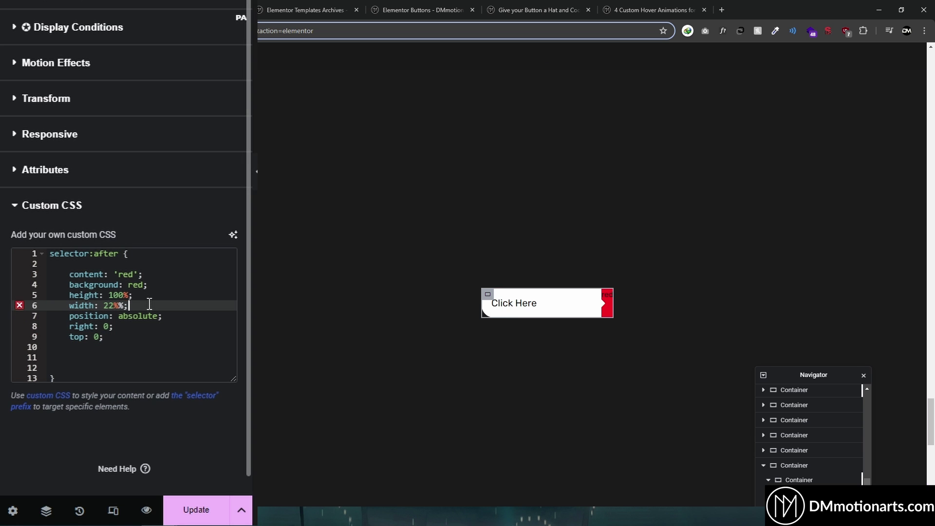
pyautogui.doubleClick(125, 275)
pyautogui.press('BackSpace')
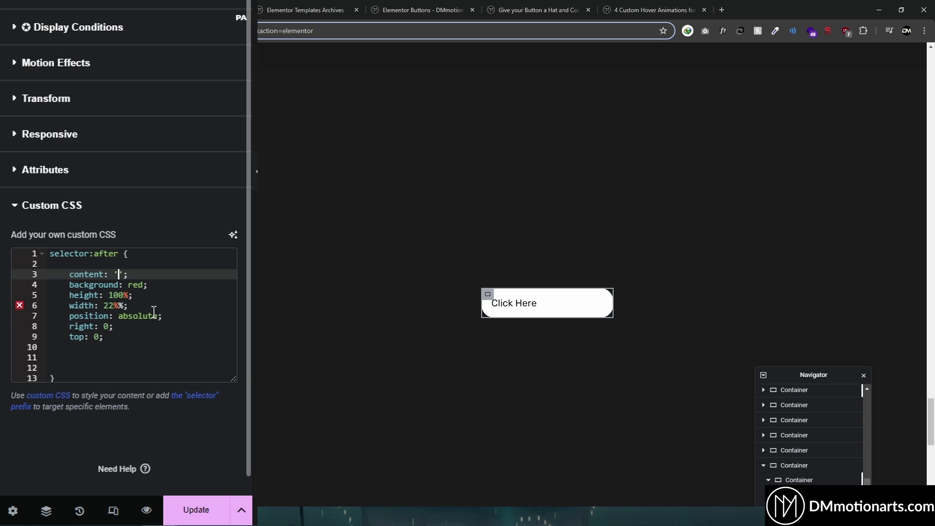
# Remove the extra percent sign from the width declaration in the selector:after rule so it reads 22%.
pyautogui.click(172, 289)
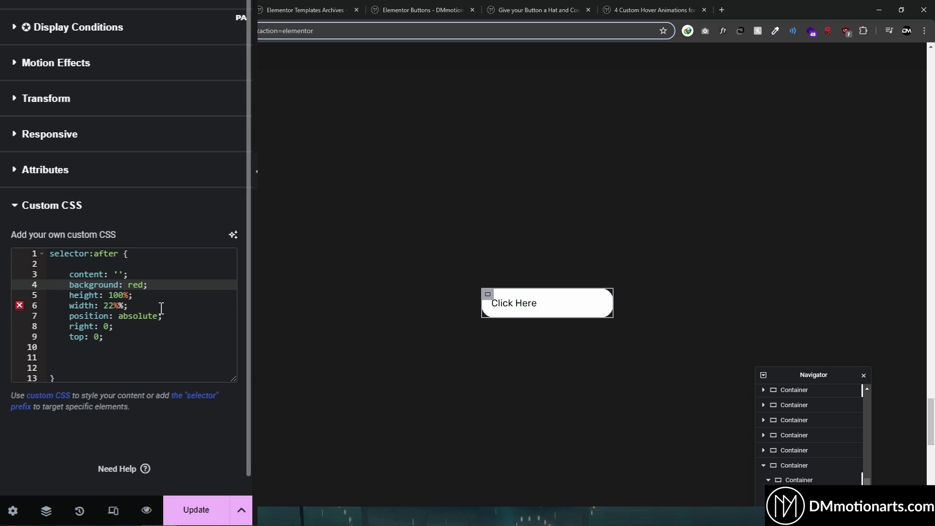
pyautogui.click(125, 307)
pyautogui.press('BackSpace')
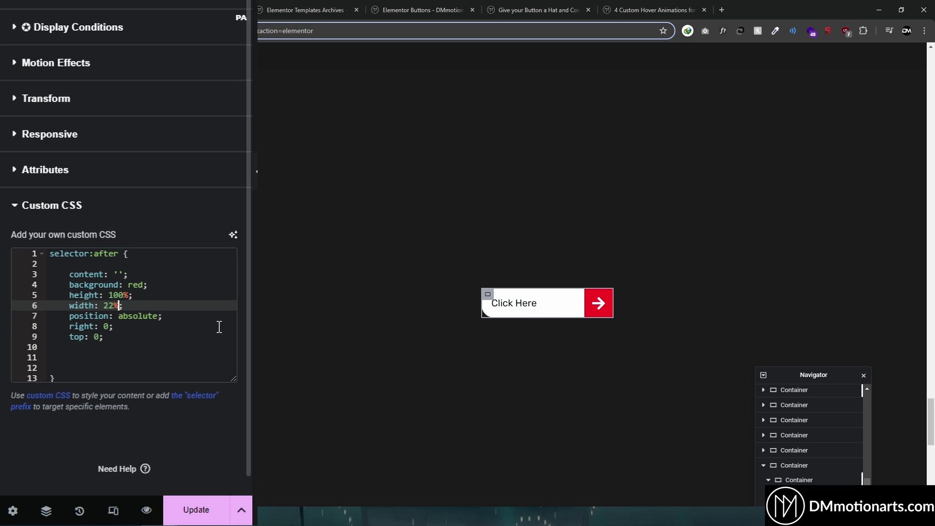
# Try 'red' as the content value of the selector:after rule and clear it again.
pyautogui.click(119, 274)
pyautogui.write('red')
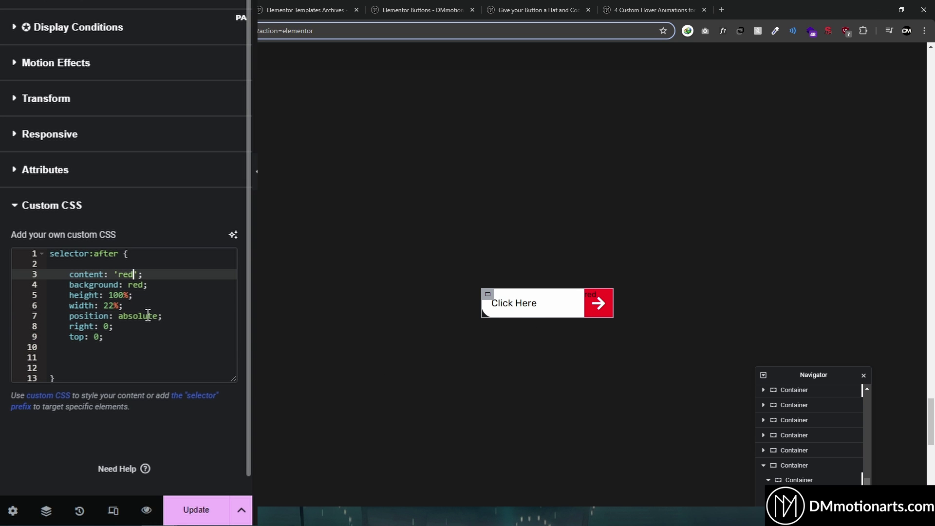
pyautogui.press('BackSpace')
pyautogui.press('BackSpace')
pyautogui.press('BackSpace')
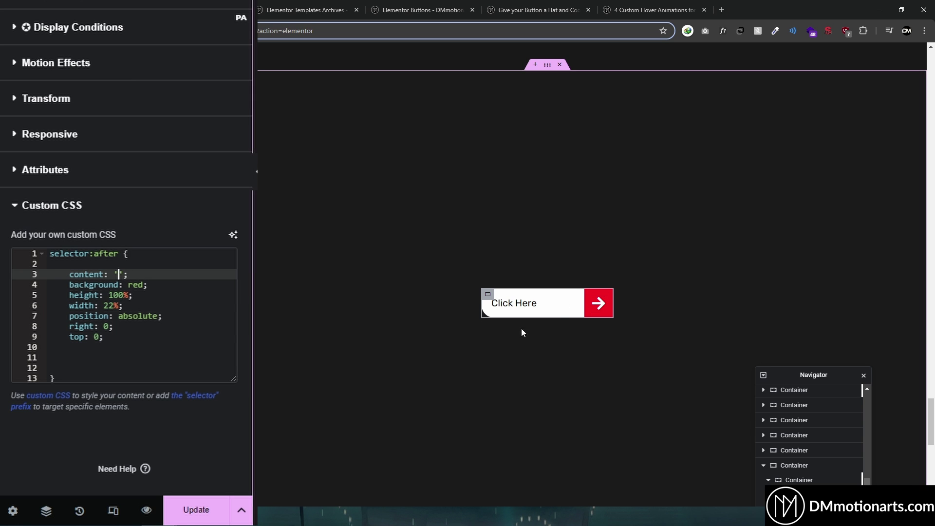
# Try a 2% width for the after element and restore it to 22%.
pyautogui.click(113, 305)
pyautogui.press('BackSpace')
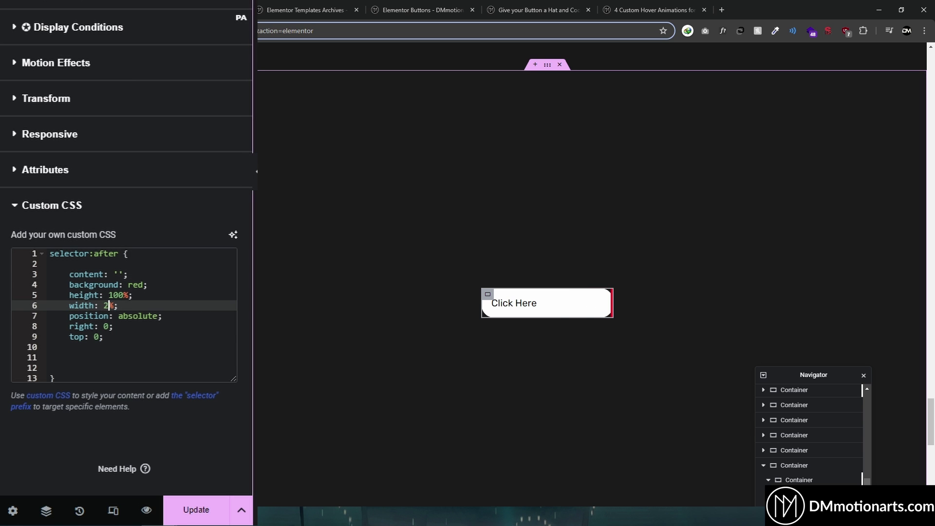
pyautogui.write('2')
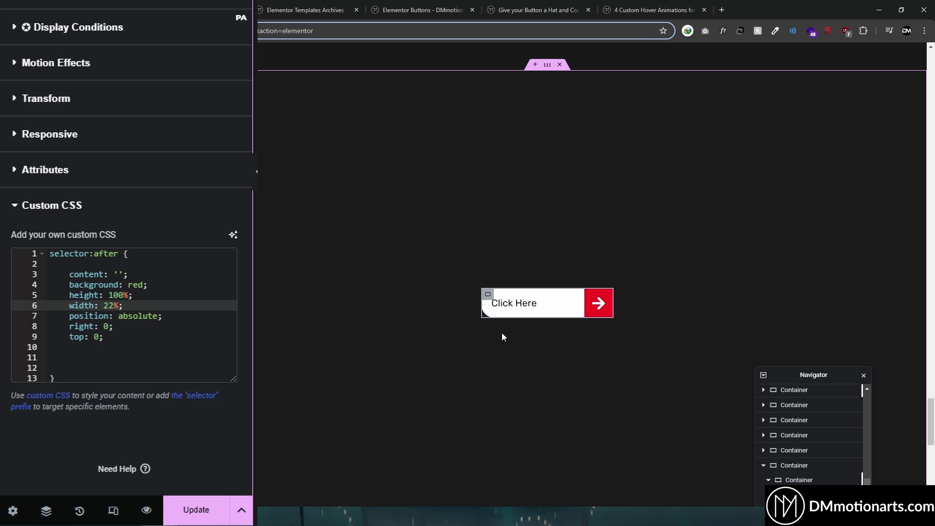
# Start a border-radius declaration below the top property in the selector:after rule.
pyautogui.click(182, 315)
pyautogui.click(177, 344)
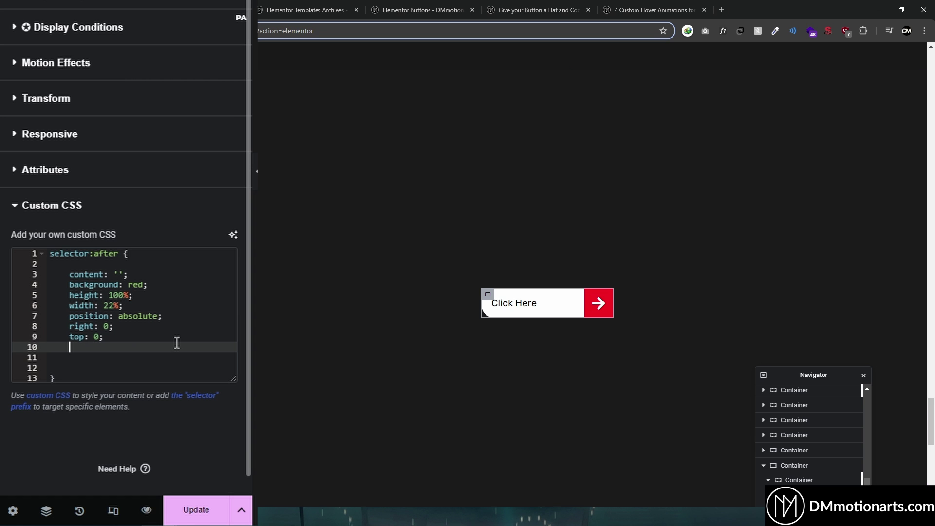
pyautogui.write('bord')
pyautogui.press('Return')
pyautogui.write('-ra')
pyautogui.press('Return')
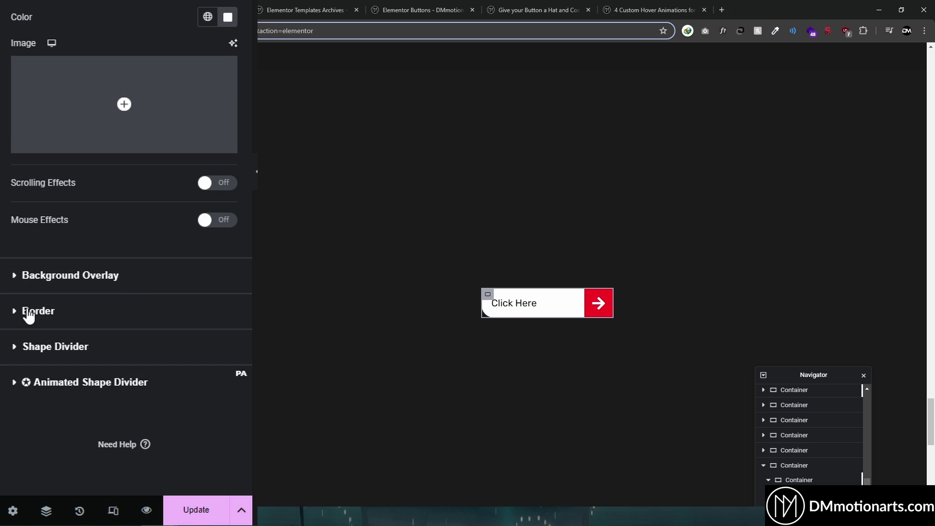
# Check the container's border settings and set the after element's border-radius to 25px in the custom CSS.
pyautogui.click(29, 312)
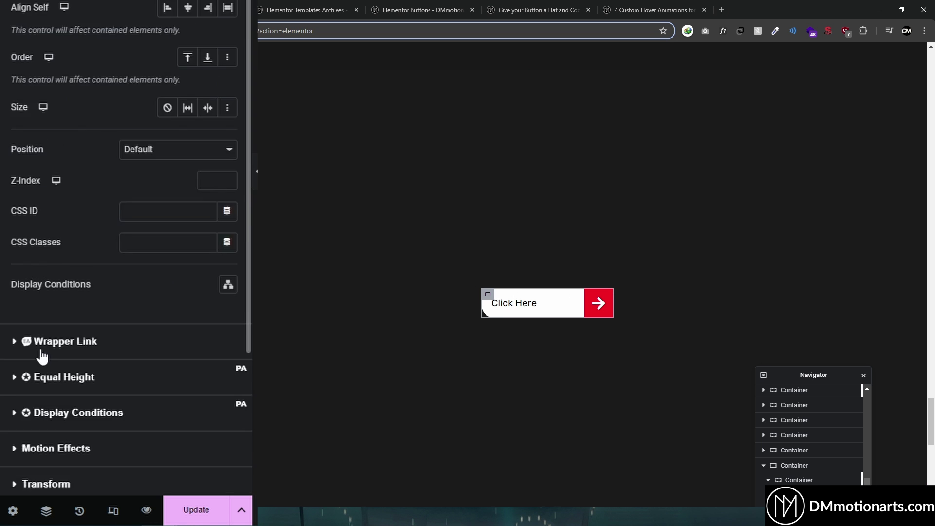
pyautogui.scroll(-4, 44, 341)
pyautogui.click(44, 388)
pyautogui.scroll(-4, 154, 260)
pyautogui.click(144, 328)
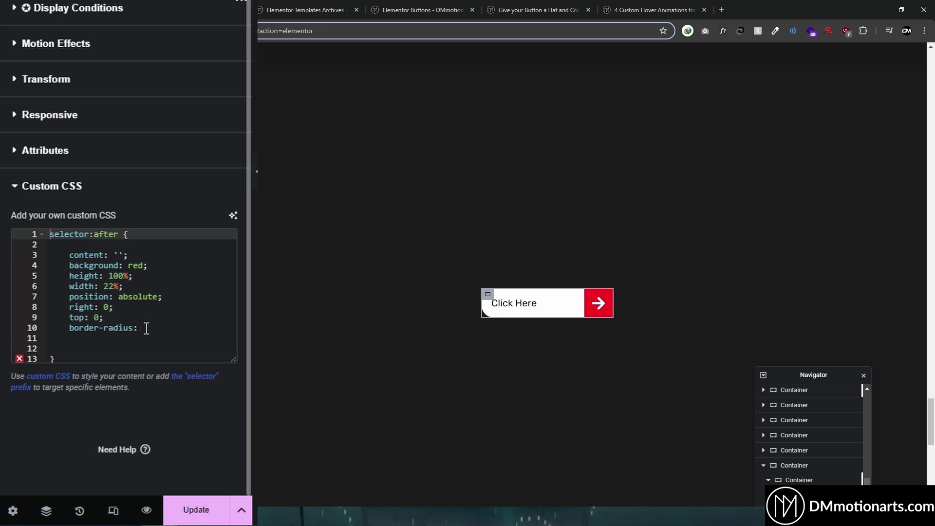
pyautogui.write('25px;')
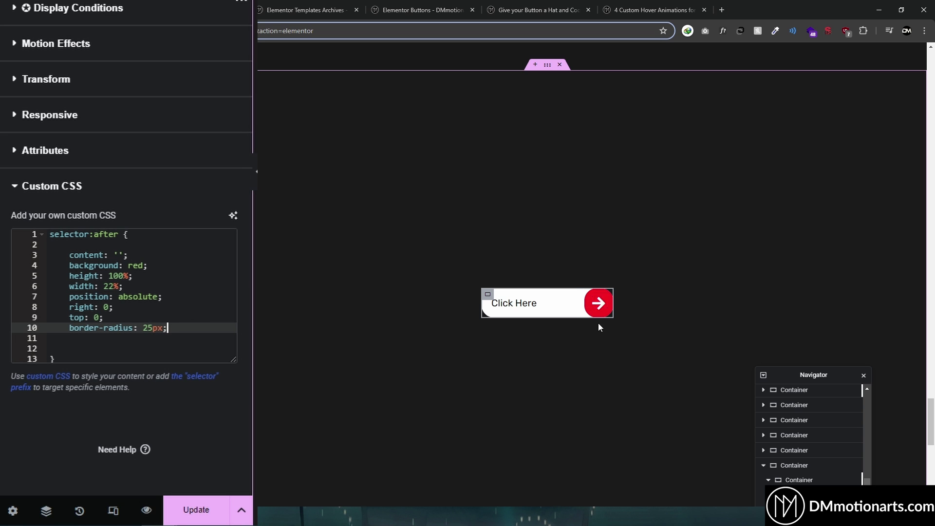
pyautogui.click(110, 348)
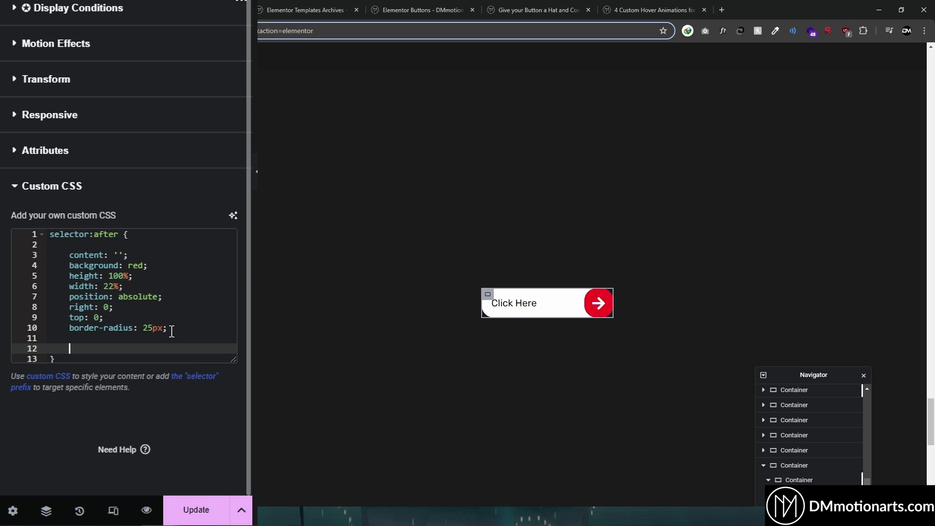
pyautogui.press('Delete')
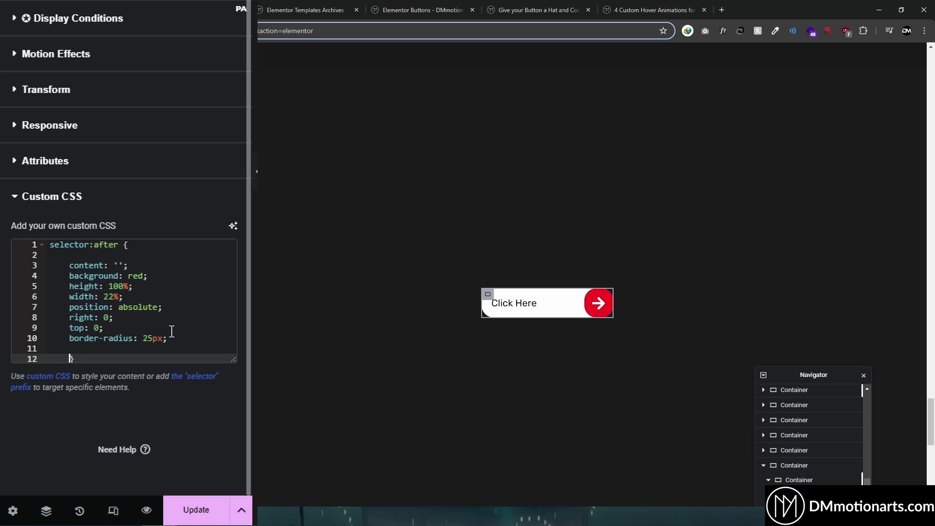
pyautogui.press('Return')
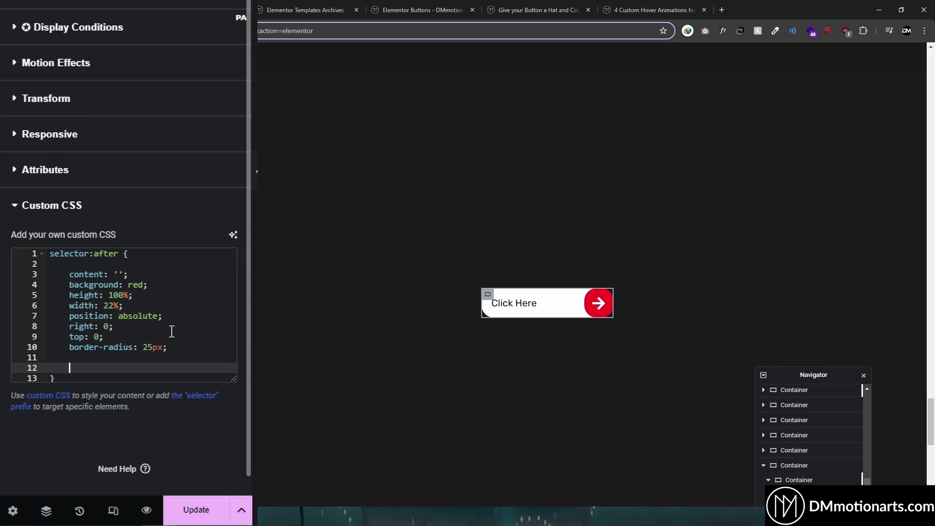
# Add a selector:hover:after rule below the selector:after rule, with blank lines inside its braces.
pyautogui.click(120, 378)
pyautogui.scroll(-1, 126, 341)
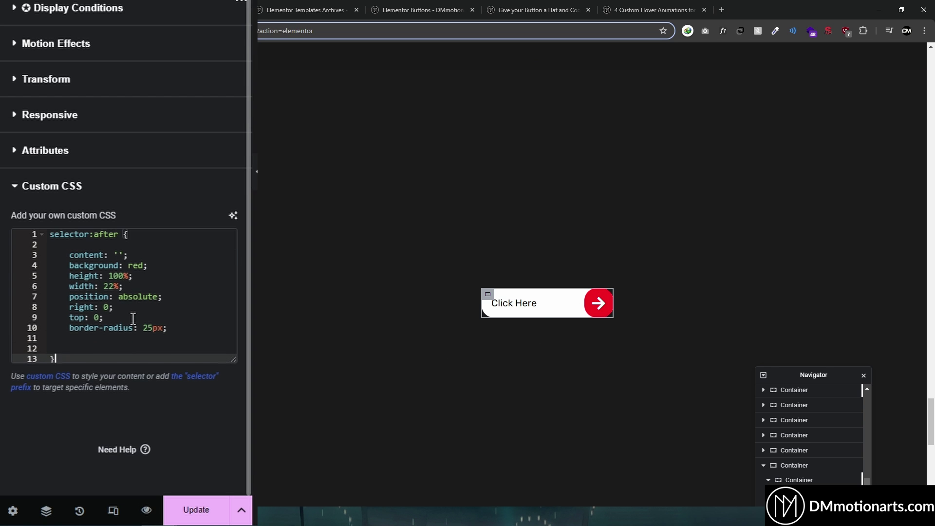
pyautogui.press('Return')
pyautogui.press('Return')
pyautogui.write('s')
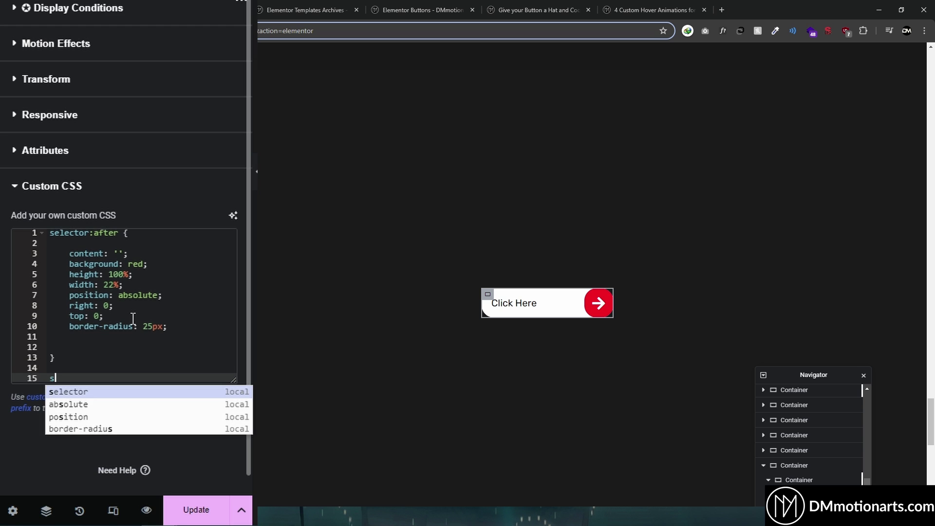
pyautogui.write('elector:h')
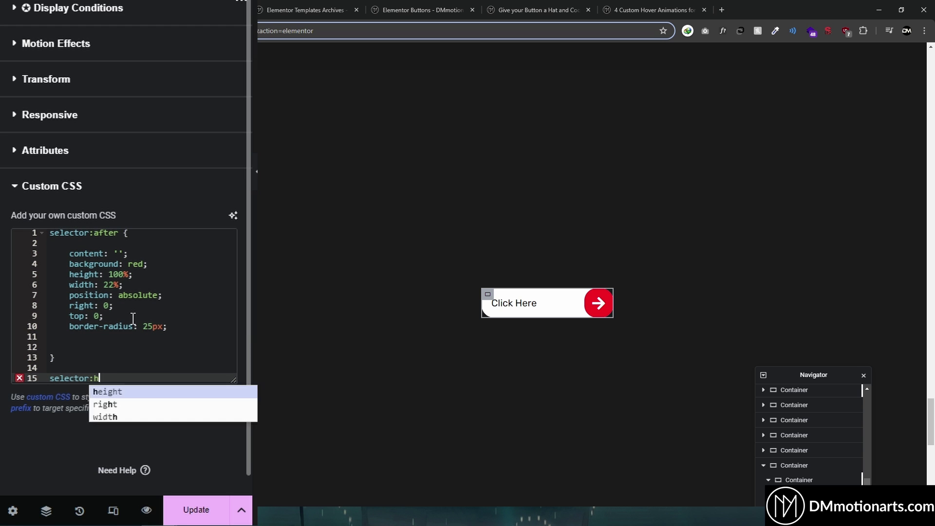
pyautogui.write('over:after {')
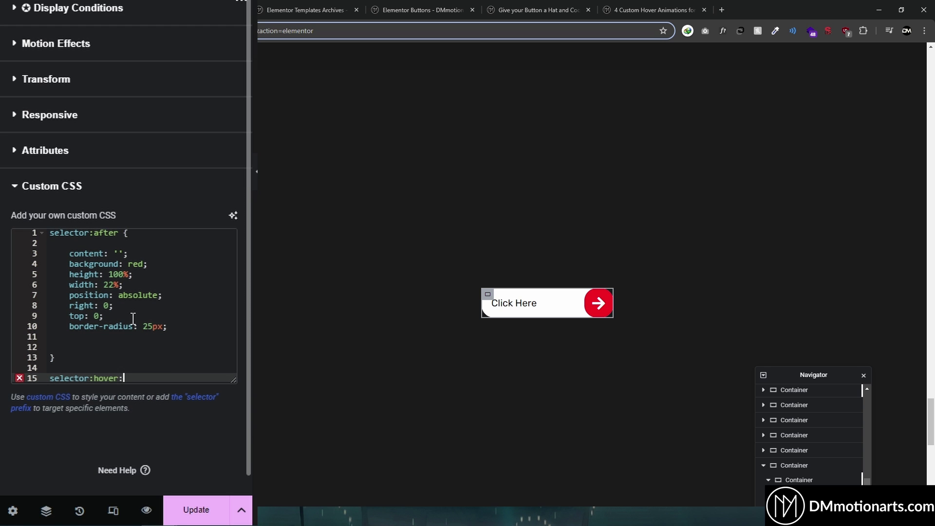
pyautogui.press('Return')
pyautogui.press('Return')
pyautogui.press('Return')
# Set the width to 100% inside the selector:hover:after rule.
pyautogui.write('white-space:')
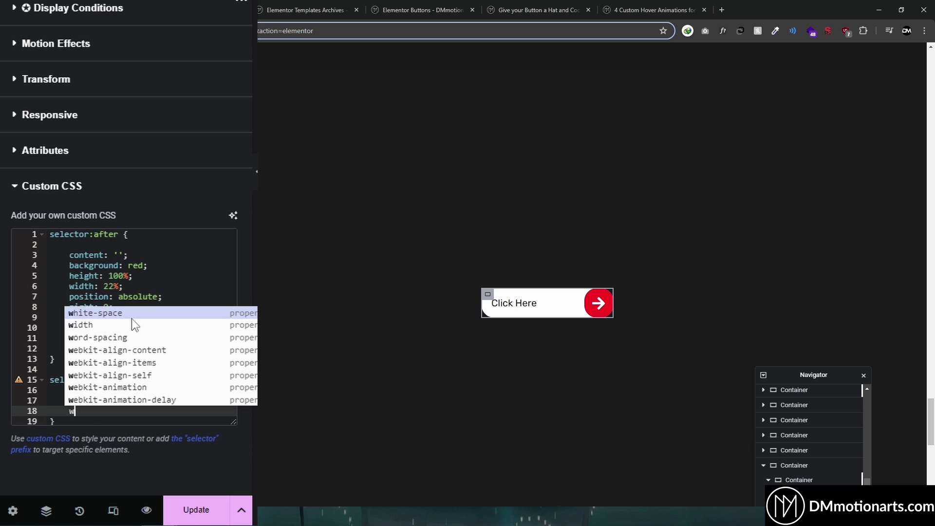
pyautogui.press('BackSpace')
pyautogui.press('BackSpace')
pyautogui.press('BackSpace')
pyautogui.press('BackSpace')
pyautogui.press('BackSpace')
pyautogui.press('BackSpace')
pyautogui.press('BackSpace')
pyautogui.press('BackSpace')
pyautogui.press('BackSpace')
pyautogui.press('BackSpace')
pyautogui.press('BackSpace')
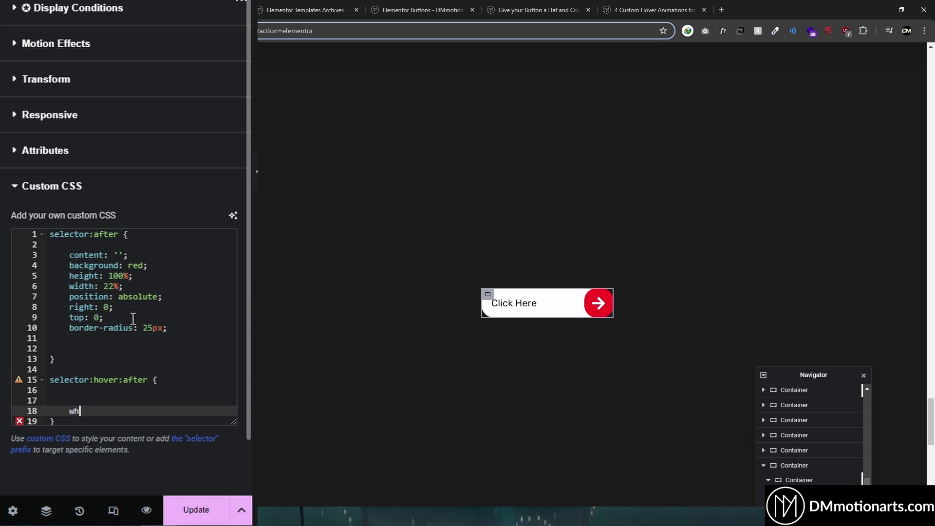
pyautogui.write('idth:100%;')
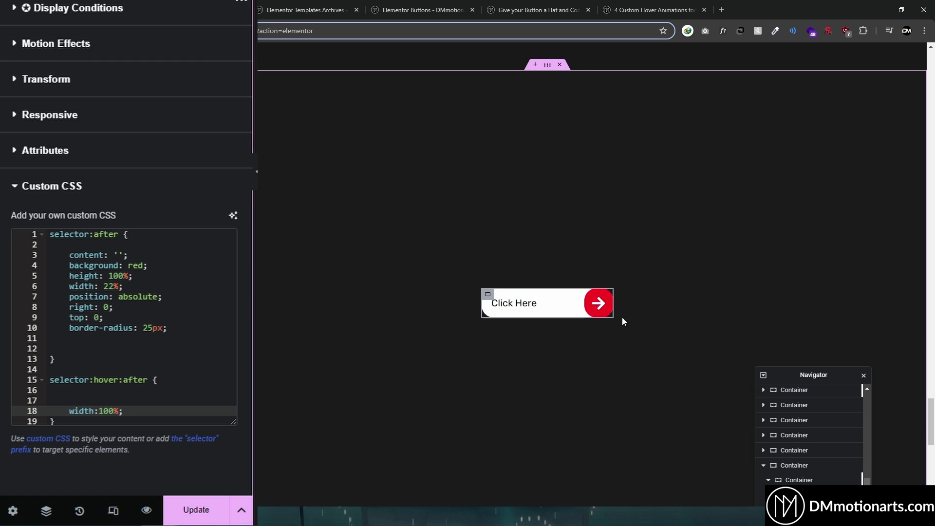
# Add a transition of 0.3s below the border-radius declaration in the selector:after rule.
pyautogui.click(197, 328)
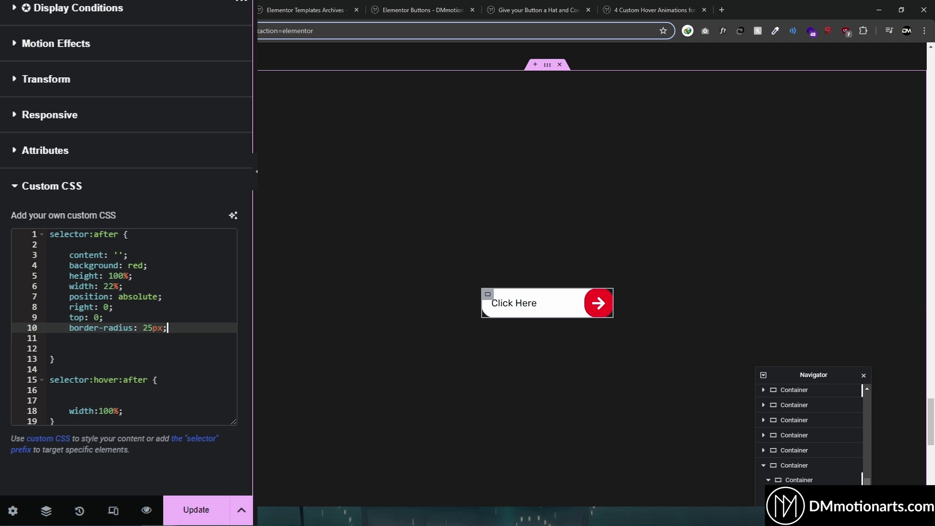
pyautogui.press('Return')
pyautogui.write('transit')
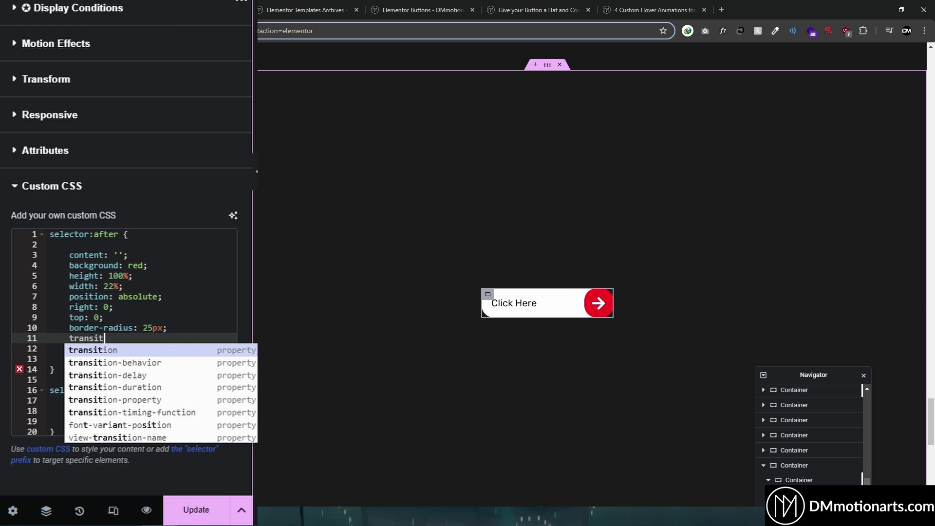
pyautogui.write('ion: 0')
pyautogui.write('3s;')
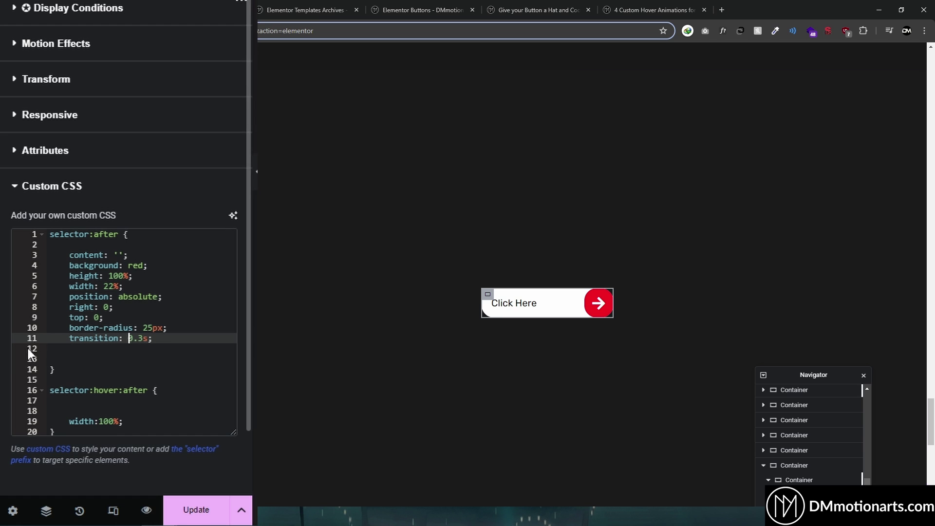
# Limit the after element's transition to the width property so it reads 'width 0.3s'.
pyautogui.moveTo(65, 338); pyautogui.dragTo(174, 342)
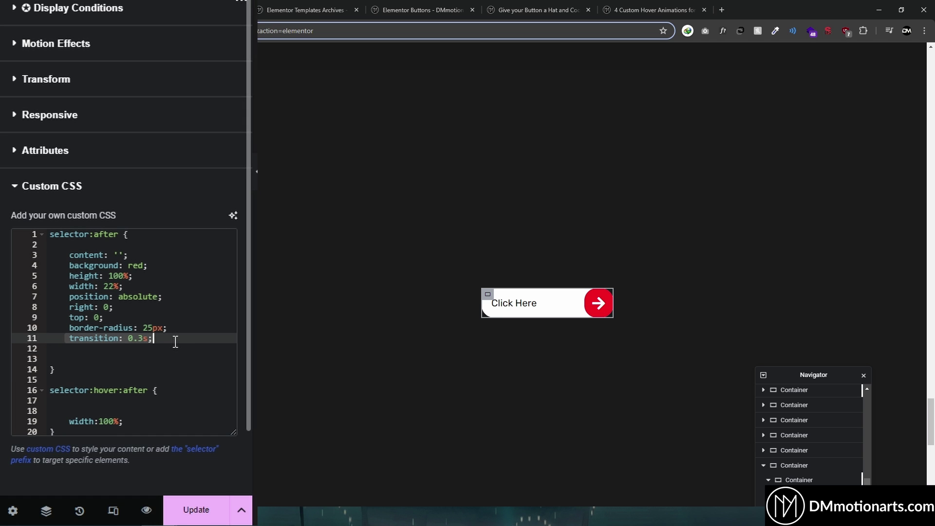
pyautogui.click(176, 341)
pyautogui.scroll(-2, 176, 356)
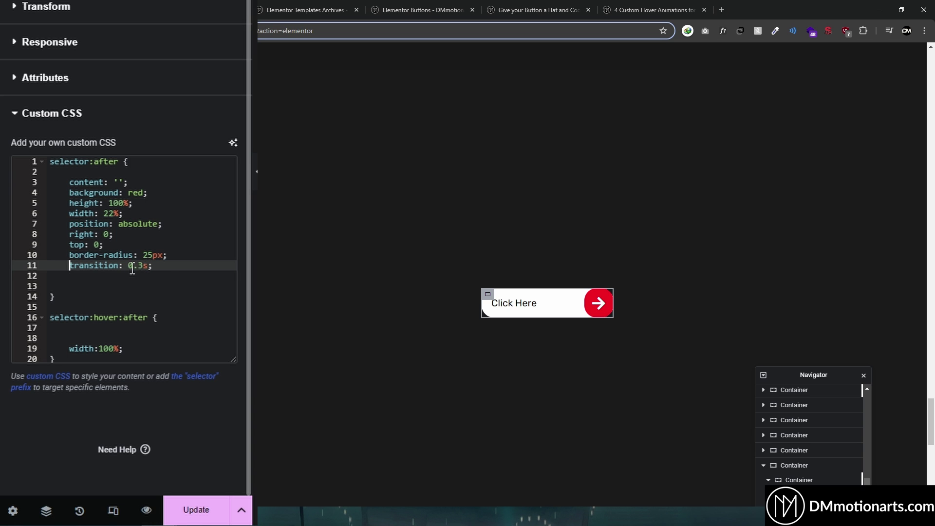
pyautogui.click(149, 266)
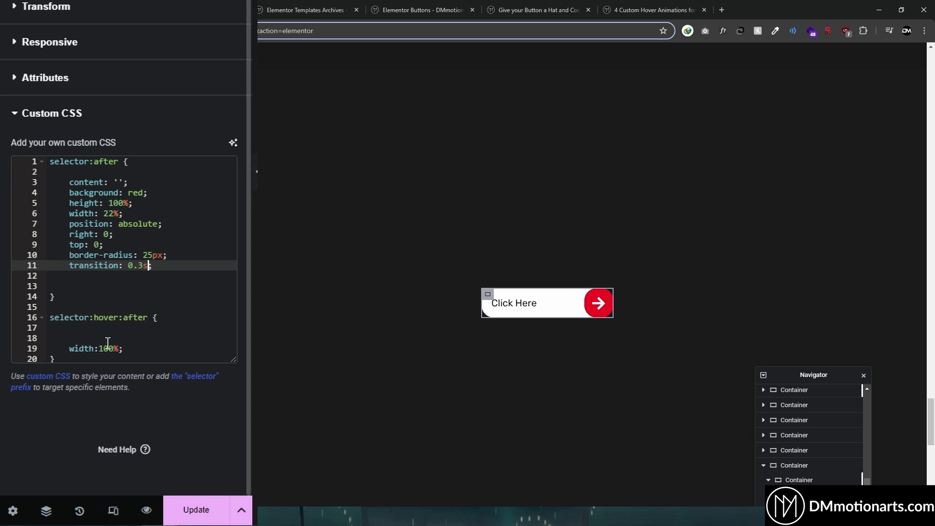
pyautogui.click(67, 348)
pyautogui.click(75, 349)
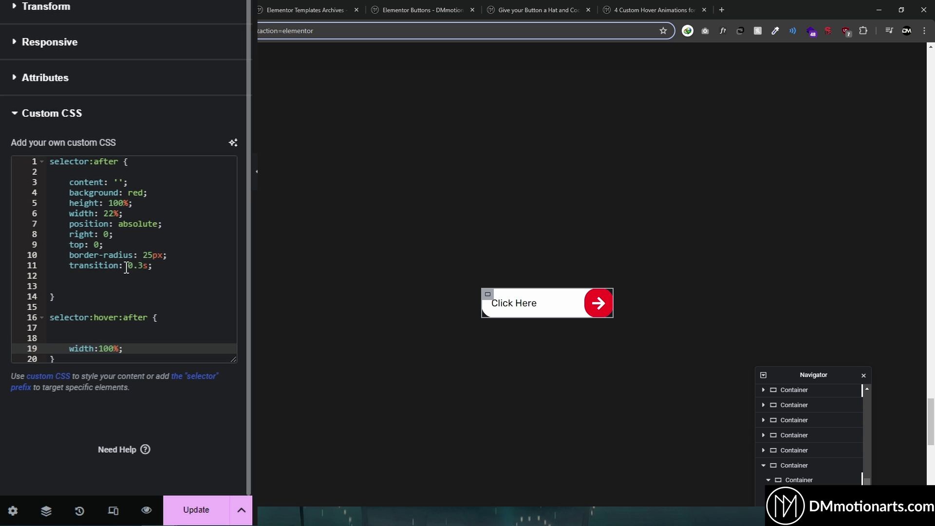
pyautogui.click(124, 266)
pyautogui.write('width')
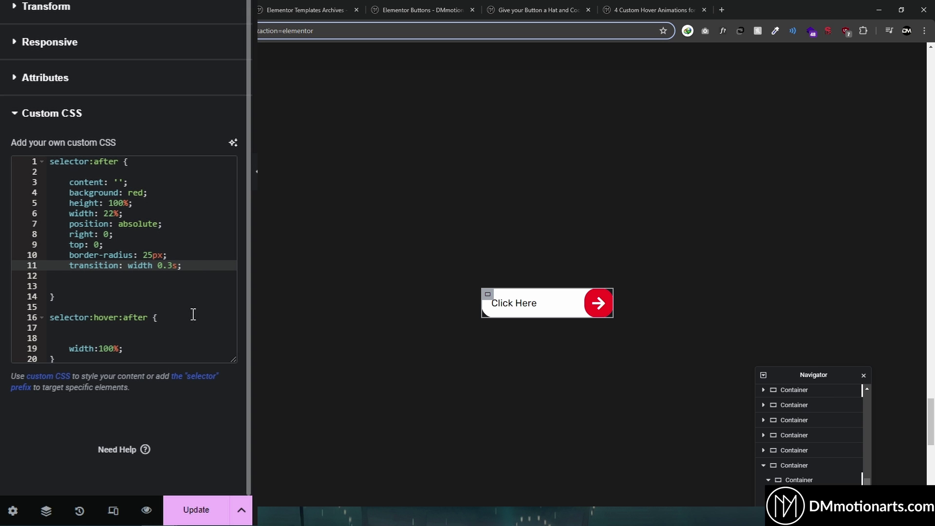
# Add a blank line below the width declaration in the selector:hover:after rule.
pyautogui.click(91, 332)
pyautogui.click(143, 347)
pyautogui.press('Return')
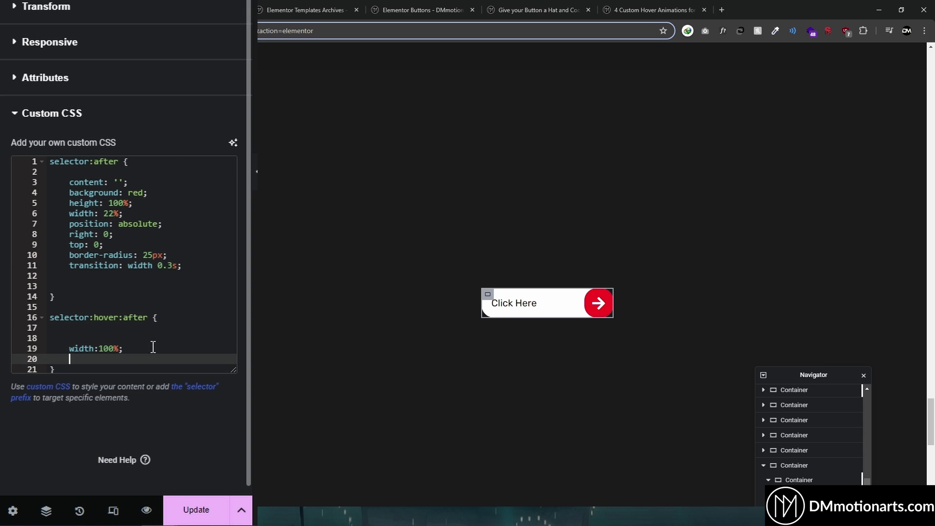
# Switch to Notepad, review the declarations in the selector:after and selector:hover:after rules, and return to the Elementor editor.
pyautogui.hotkey('alt', 'Tab')
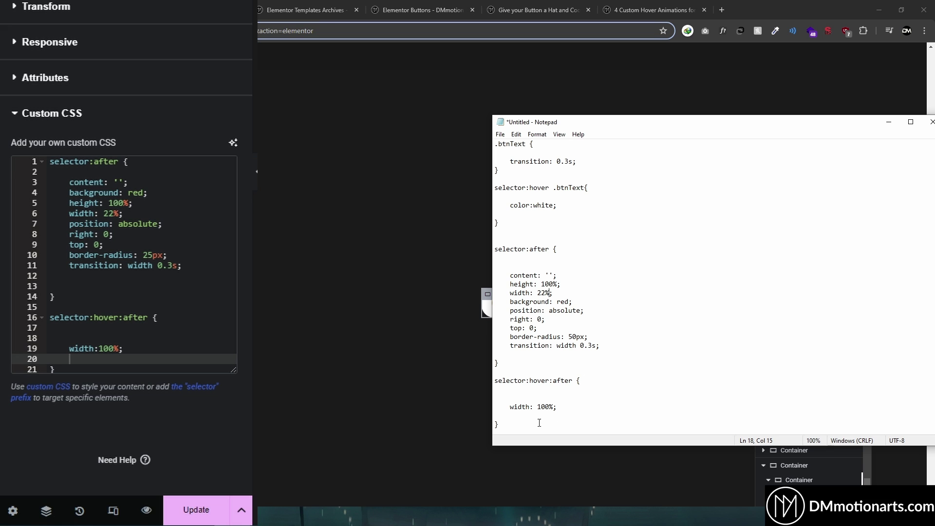
pyautogui.moveTo(510, 275); pyautogui.dragTo(577, 310)
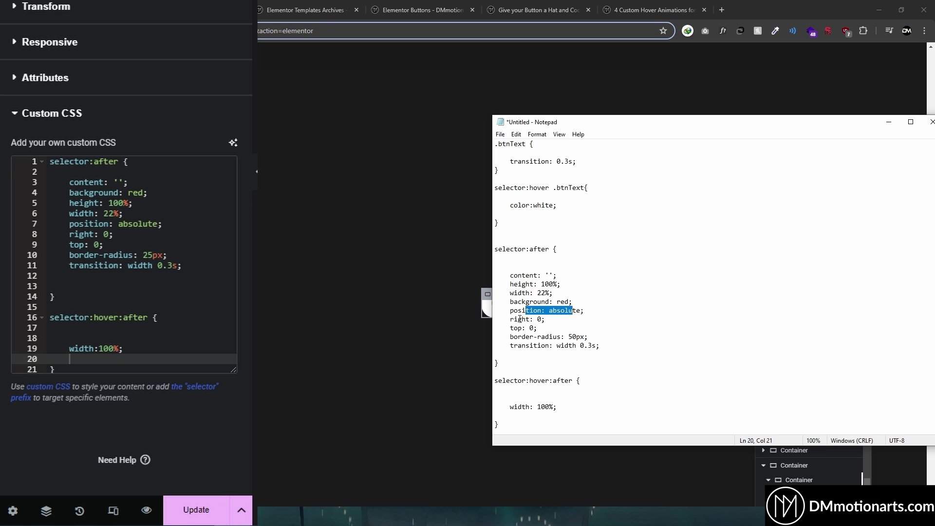
pyautogui.moveTo(513, 319); pyautogui.dragTo(588, 337)
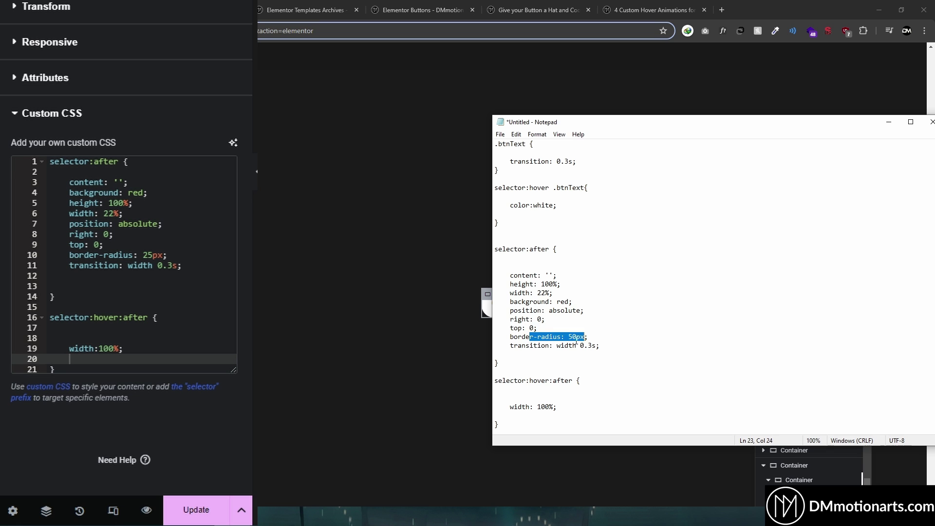
pyautogui.moveTo(523, 346); pyautogui.dragTo(601, 346)
pyautogui.click(606, 347)
pyautogui.moveTo(509, 381); pyautogui.dragTo(582, 381)
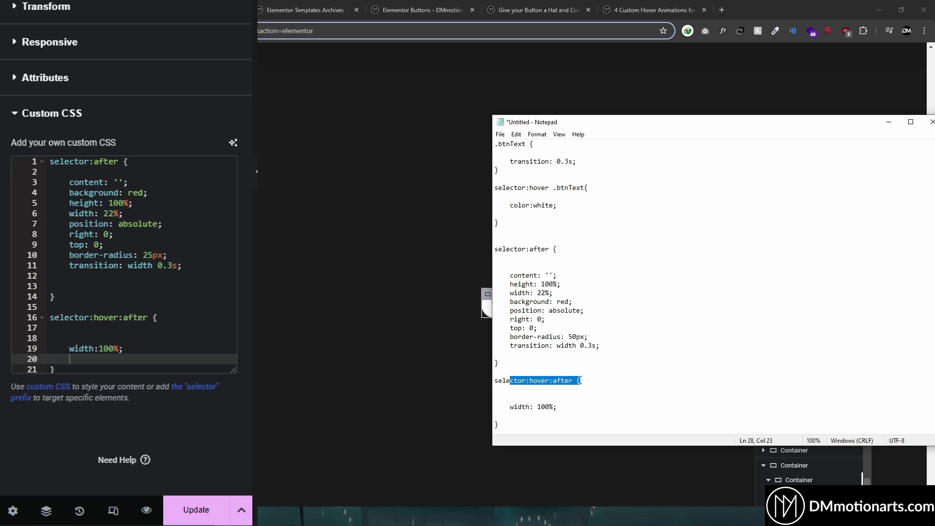
pyautogui.moveTo(510, 407); pyautogui.dragTo(558, 407)
pyautogui.click(560, 407)
pyautogui.click(317, 318)
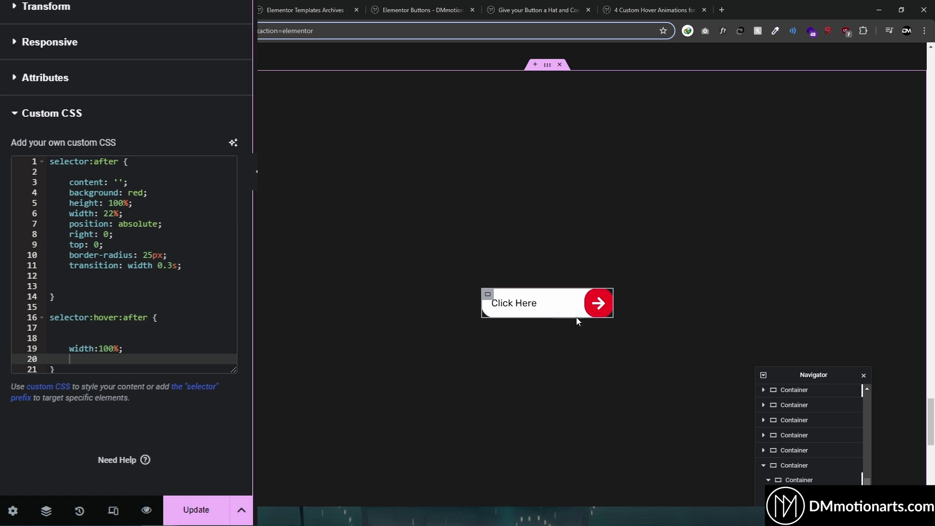
# Remove the extra blank line above the width declaration in selector:hover:after and compare the transition, position and hover width with the Notepad reference.
pyautogui.click(136, 329)
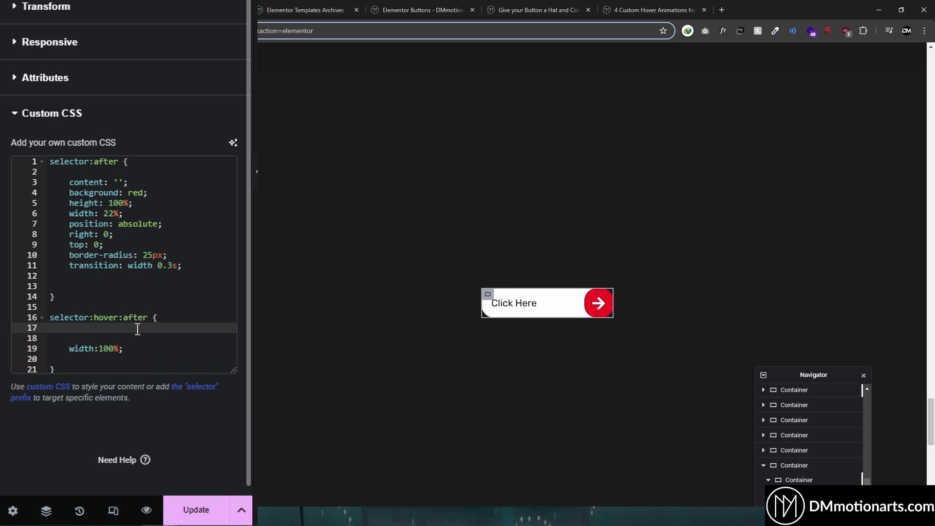
pyautogui.press('Delete')
pyautogui.hotkey('alt', 'Tab')
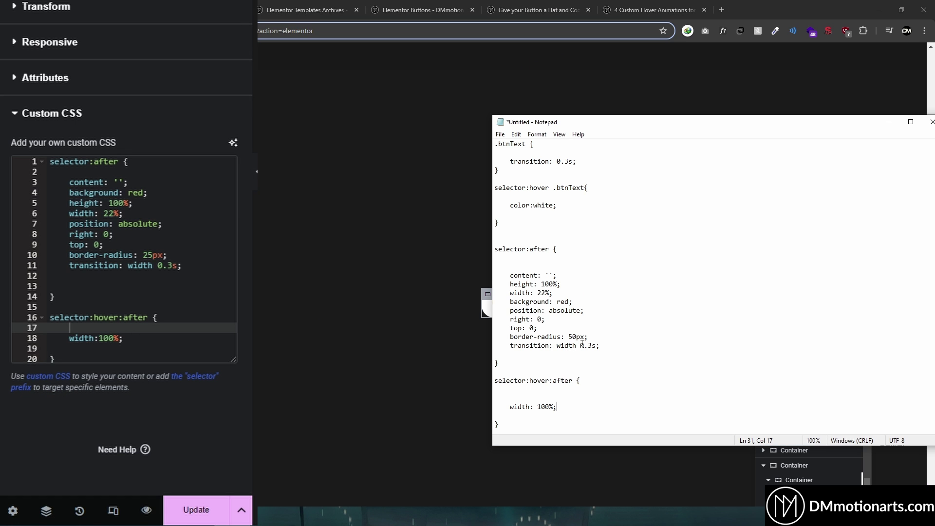
pyautogui.moveTo(580, 345); pyautogui.dragTo(596, 345)
pyautogui.moveTo(558, 302); pyautogui.dragTo(570, 303)
pyautogui.click(558, 302)
pyautogui.moveTo(509, 406); pyautogui.dragTo(556, 407)
pyautogui.click(557, 407)
# Try a hover width of 80% in the selector:hover:after rule and restore it to 100%.
pyautogui.click(109, 338)
pyautogui.press('BackSpace')
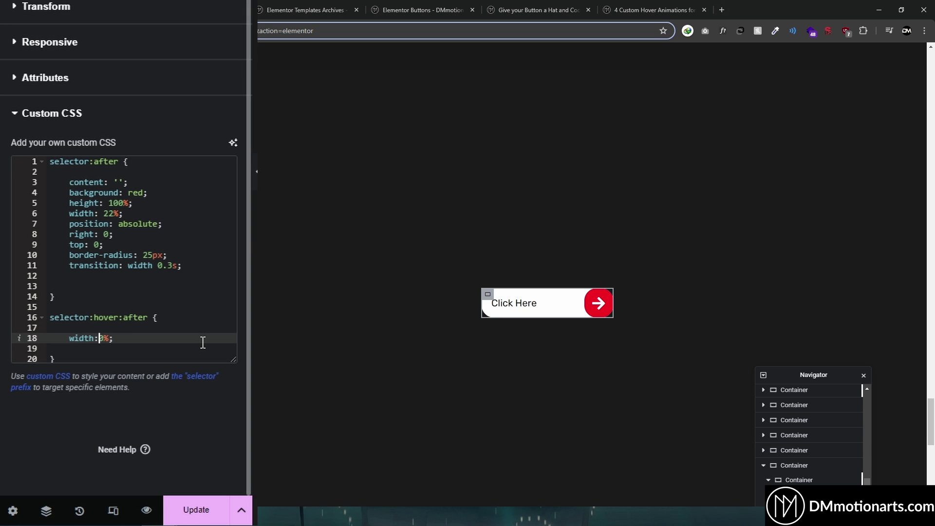
pyautogui.write('8')
pyautogui.press('BackSpace')
pyautogui.write('10')
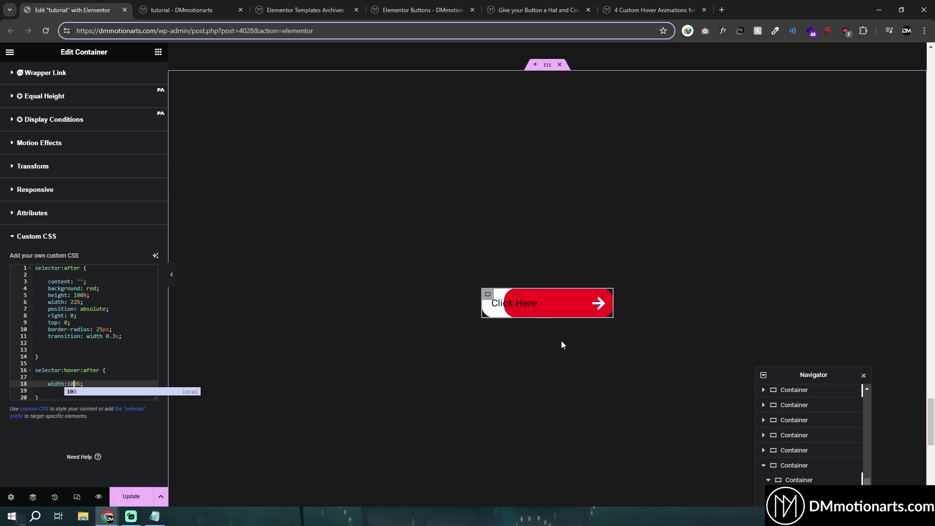
pyautogui.press('Escape')
# Set the "Click Here" heading's CSS class to tutorial-text and select the class name.
pyautogui.click(534, 304)
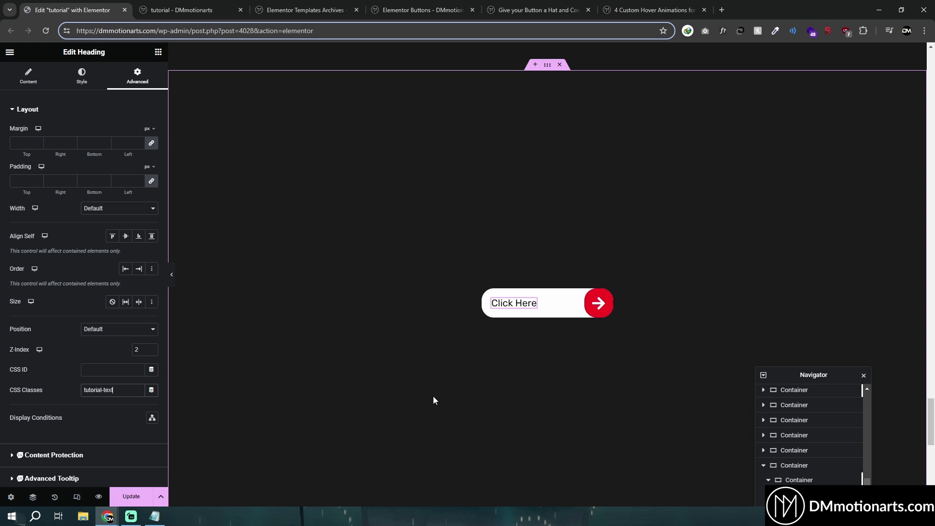
pyautogui.hotkey('ctrl', 'a')
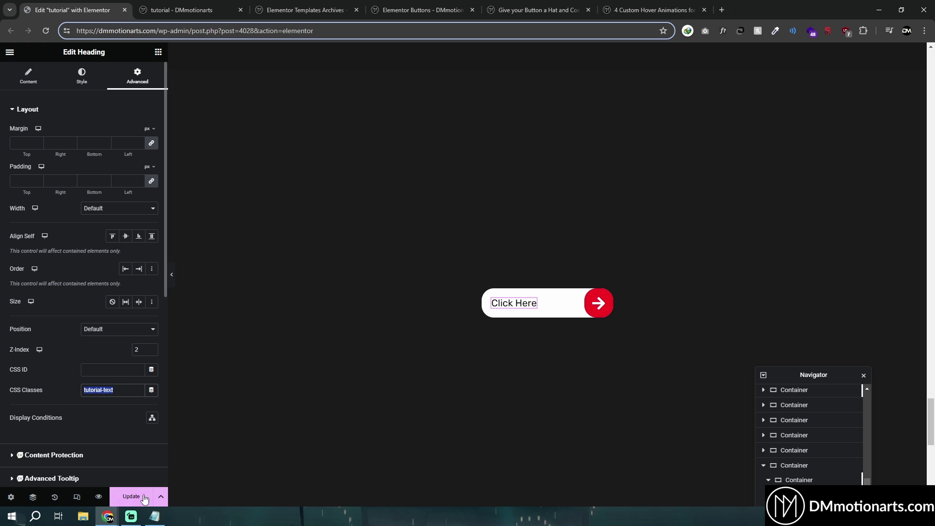
pyautogui.scroll(-7, 93, 352)
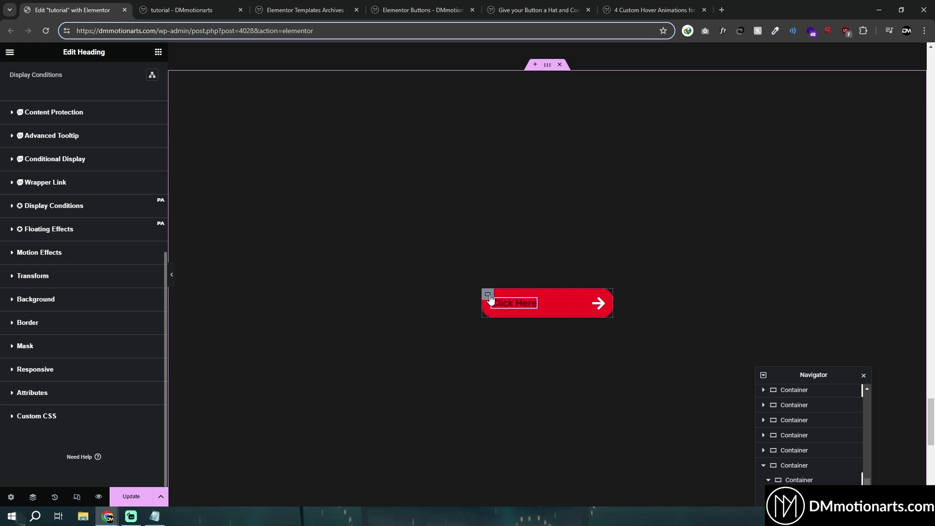
# Open the button container's custom CSS and insert three blank lines above the selector:after rule.
pyautogui.click(487, 294)
pyautogui.scroll(-10, 46, 410)
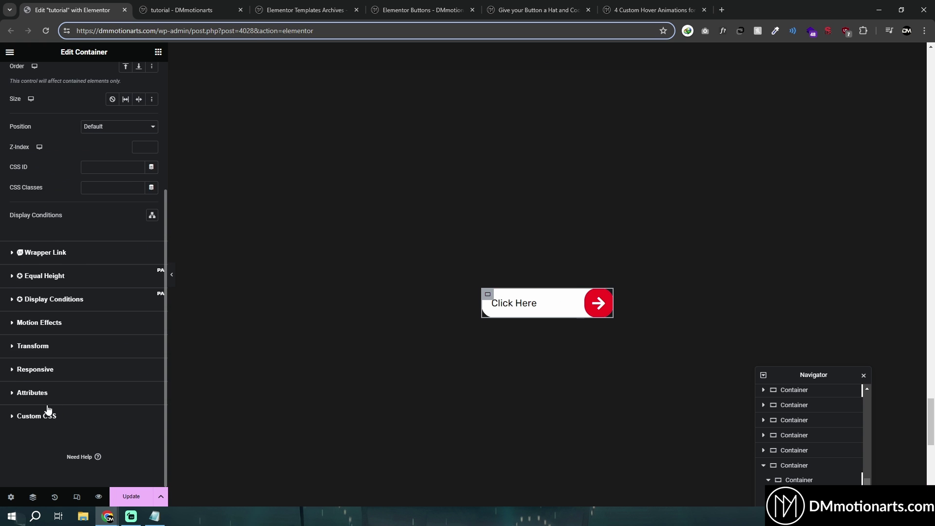
pyautogui.click(44, 413)
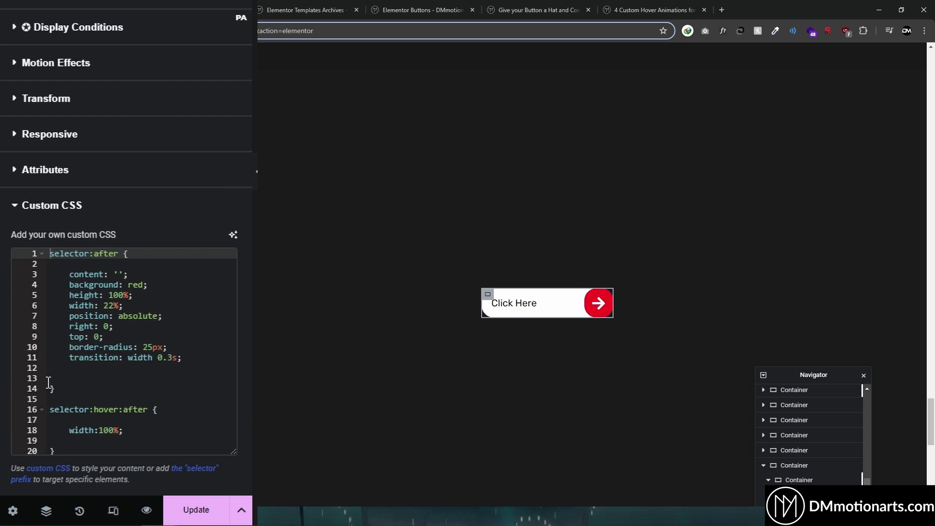
pyautogui.click(56, 259)
pyautogui.press('Return')
pyautogui.press('Return')
pyautogui.press('Return')
pyautogui.press('Up')
pyautogui.press('Up')
pyautogui.press('Up')
# Write a selector:hover .tutorial-text rule containing the declaration color:white; at the start of the container's custom CSS.
pyautogui.write('selector')
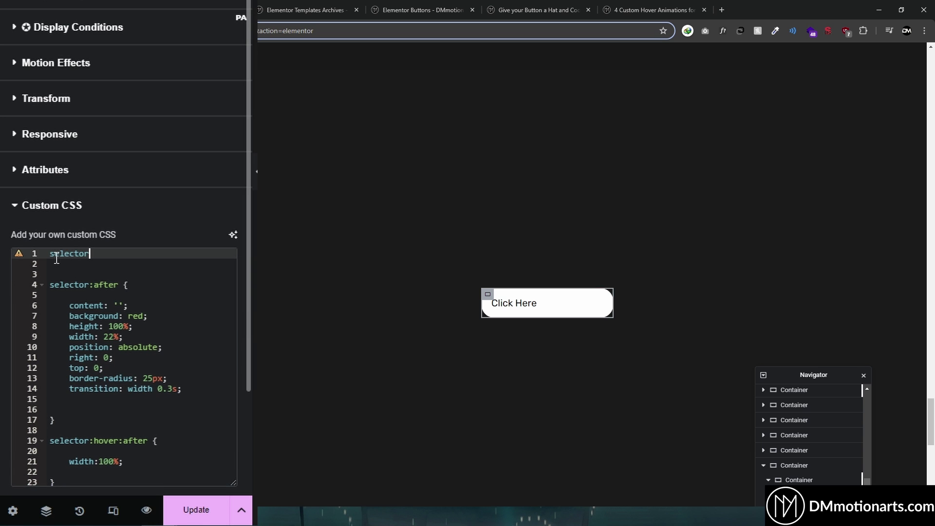
pyautogui.write(':hover .tutorial-text')
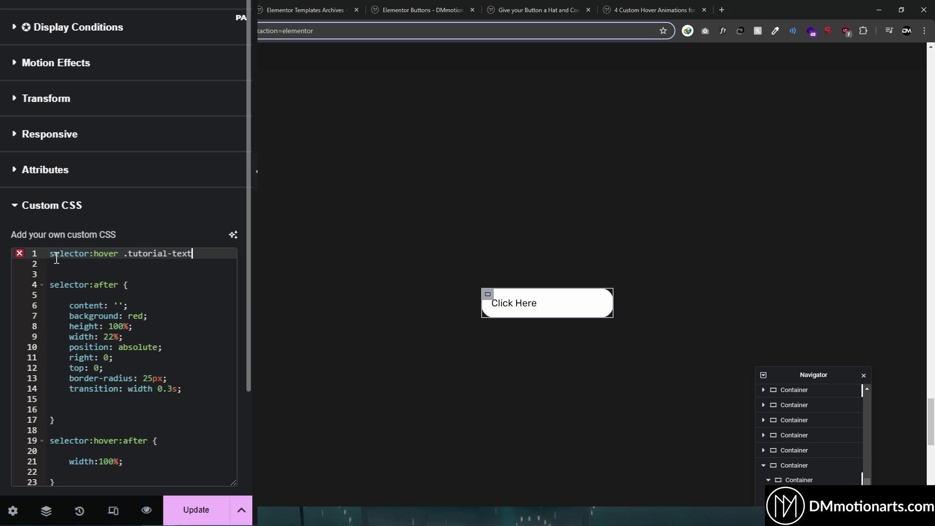
pyautogui.write('{')
pyautogui.press('Return')
pyautogui.press('Return')
pyautogui.write('c')
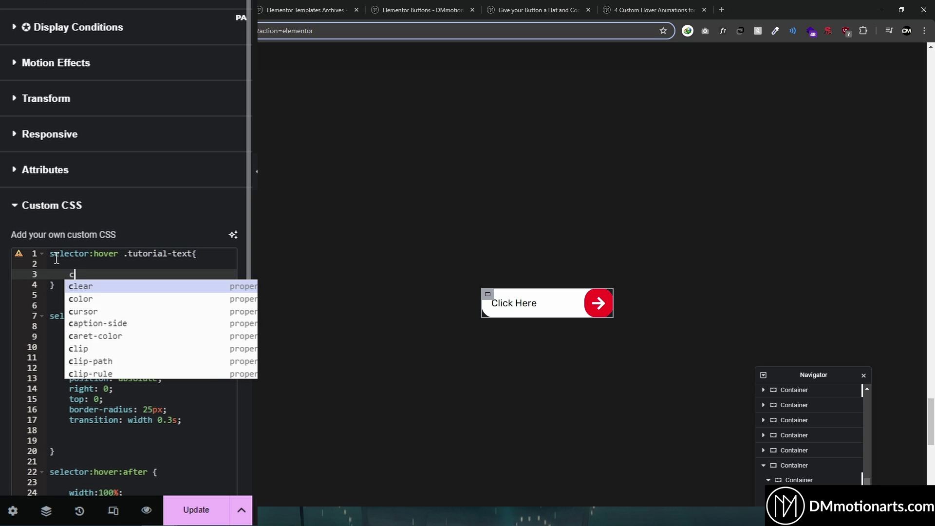
pyautogui.write('olor:white;')
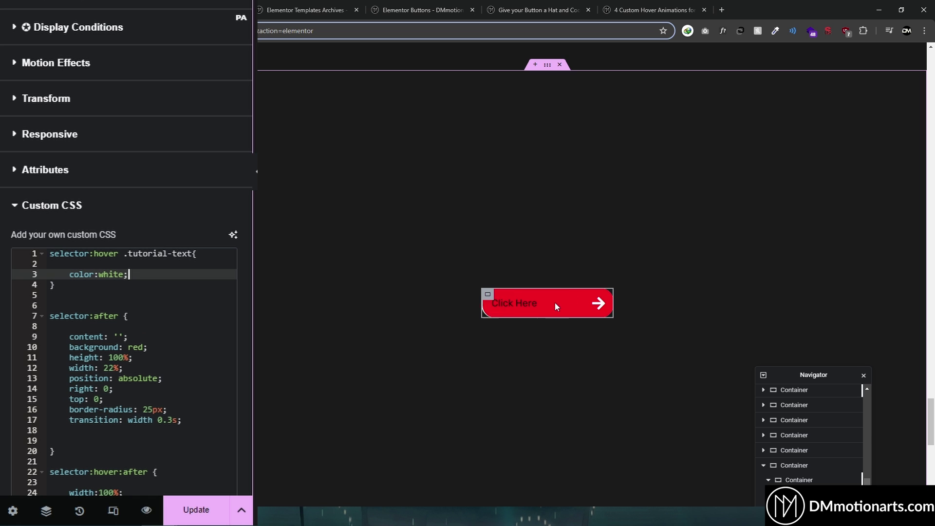
# Check the "Click Here" heading's HTML tag options without choosing another tag.
pyautogui.hotkey('alt', 'Tab')
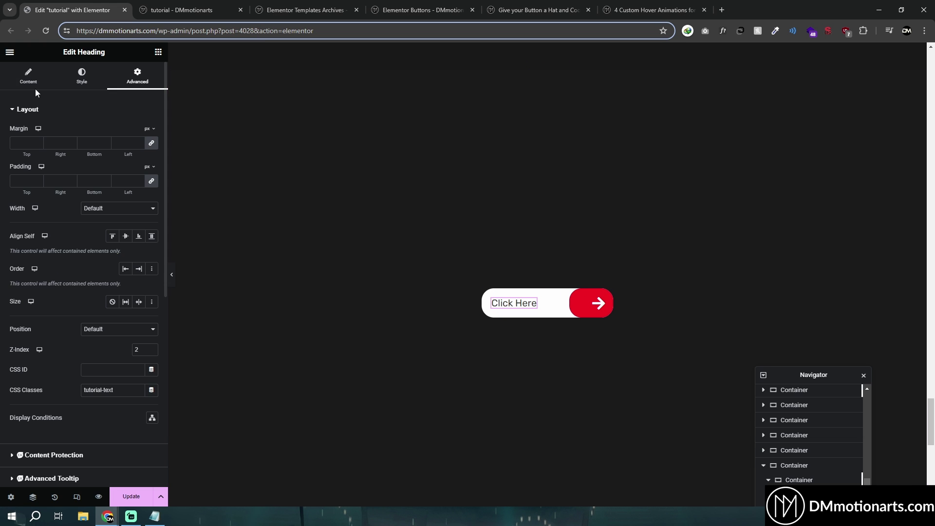
pyautogui.click(28, 78)
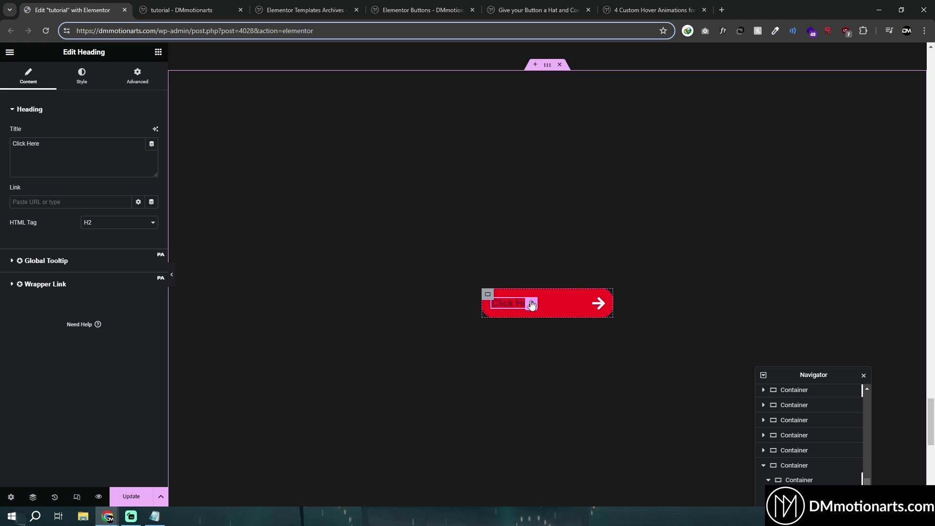
pyautogui.click(96, 224)
pyautogui.click(96, 224)
pyautogui.click(97, 225)
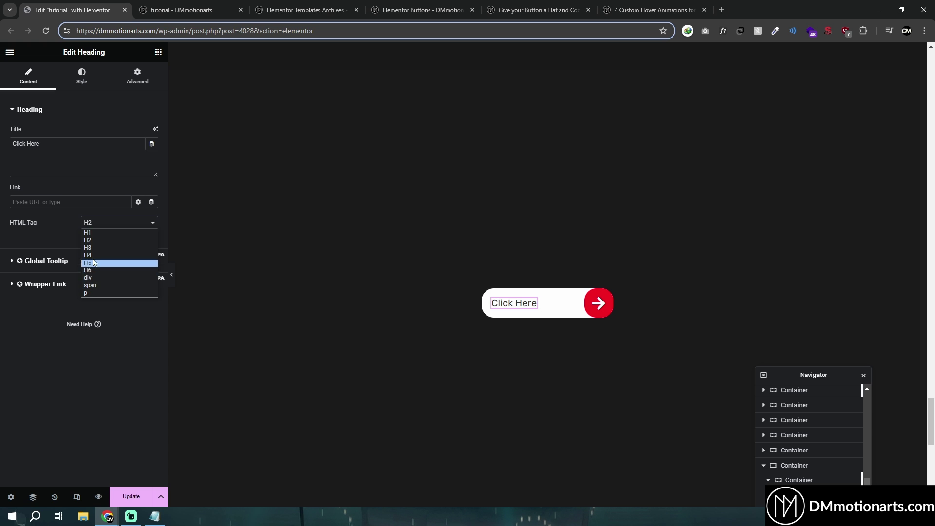
pyautogui.click(532, 317)
pyautogui.click(133, 76)
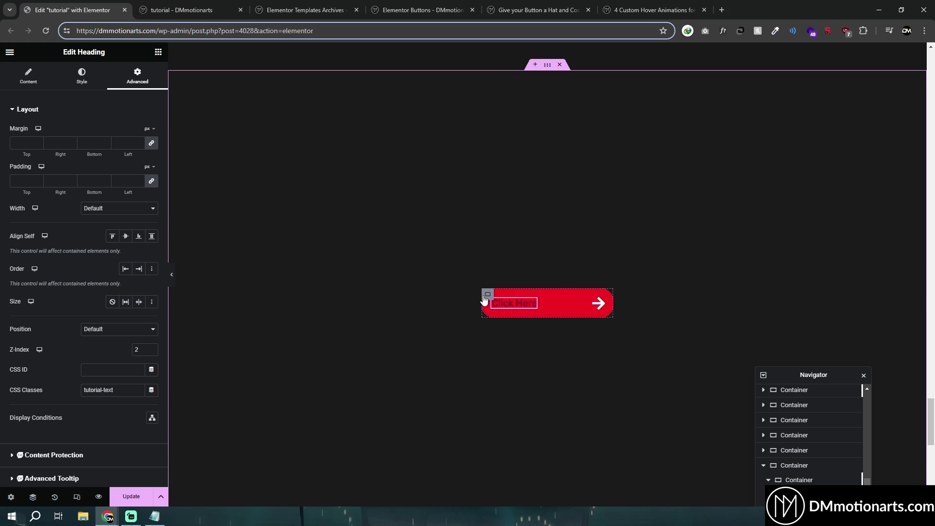
# Try to add h2 to the selector:hover .tutorial-text selector in the container's custom CSS.
pyautogui.click(485, 296)
pyautogui.scroll(-4, 29, 419)
pyautogui.click(24, 423)
pyautogui.scroll(-4, 84, 308)
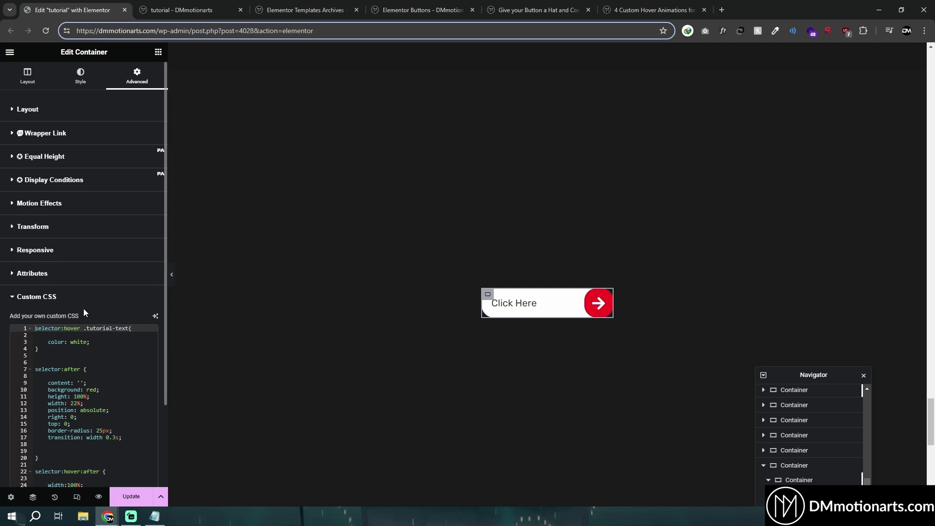
pyautogui.write('h2')
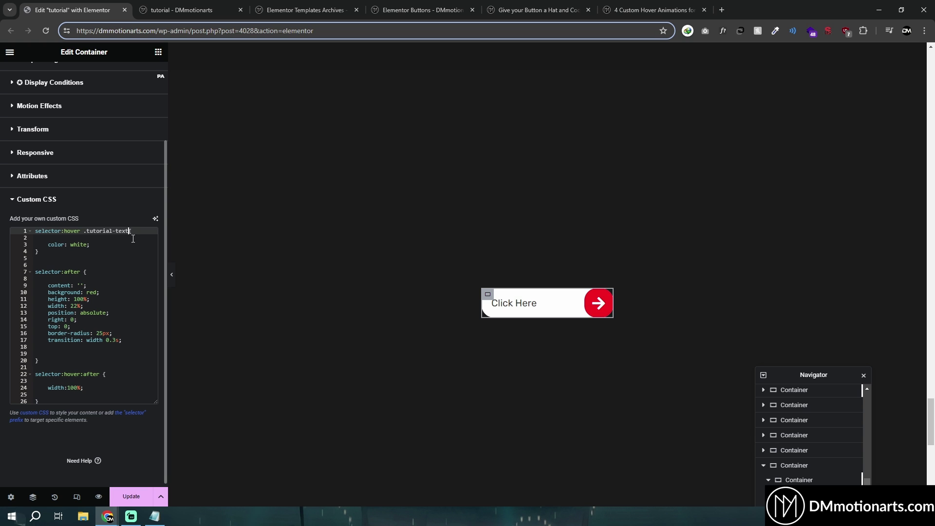
# Change the "Click Here" heading's HTML tag to p and set its font size to about 22 px.
pyautogui.click(504, 301)
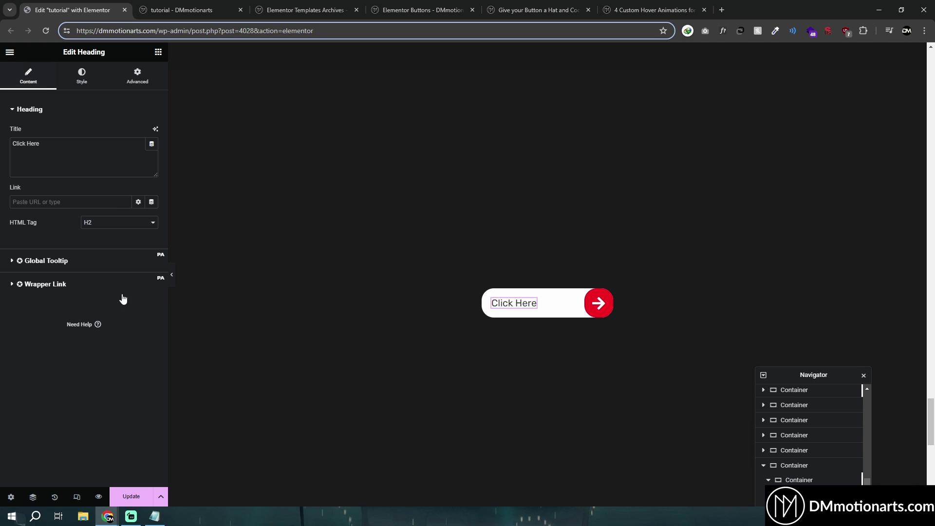
pyautogui.click(109, 224)
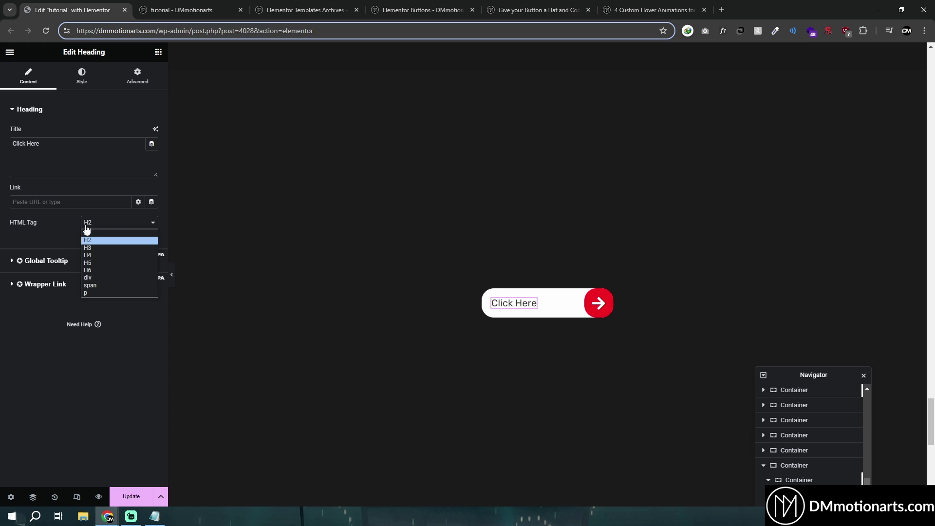
pyautogui.click(97, 295)
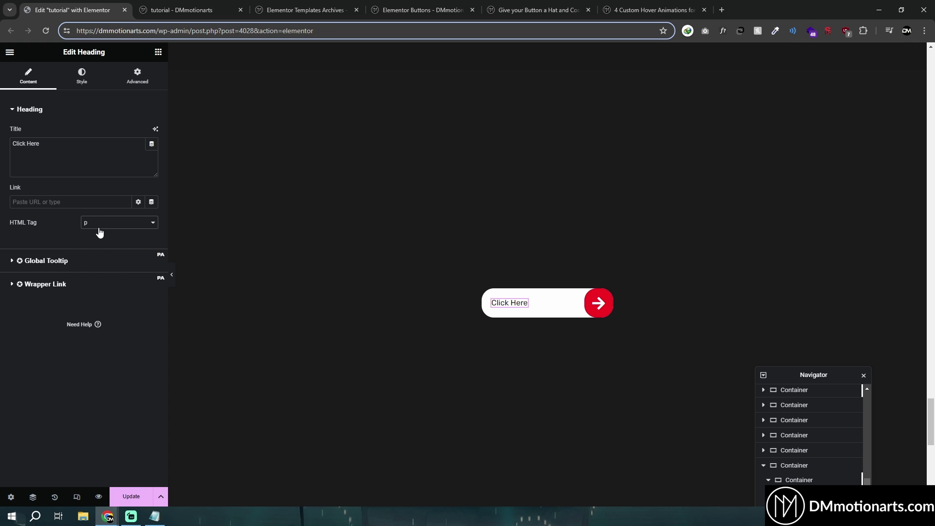
pyautogui.click(81, 81)
pyautogui.click(152, 173)
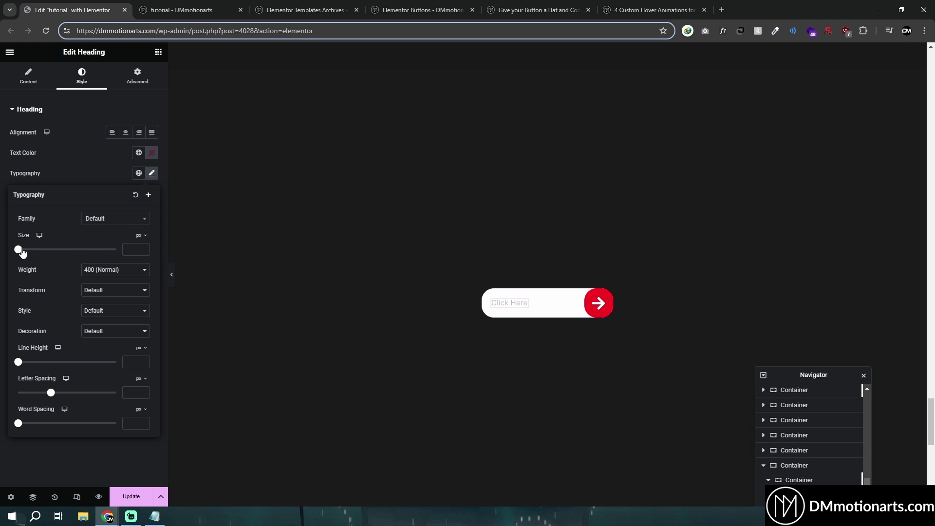
pyautogui.moveTo(22, 252); pyautogui.dragTo(32, 256)
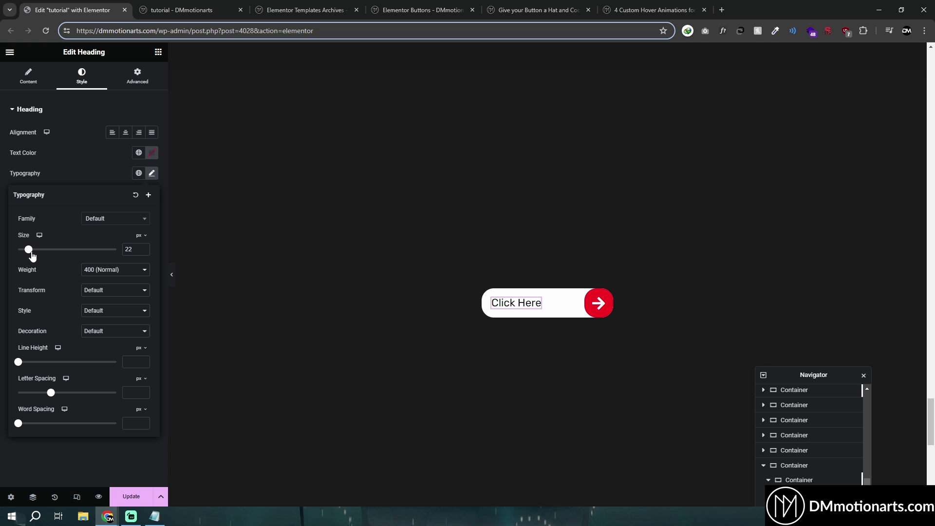
# Review the .tutorial-text hover color rule in the button container's custom CSS.
pyautogui.click(137, 76)
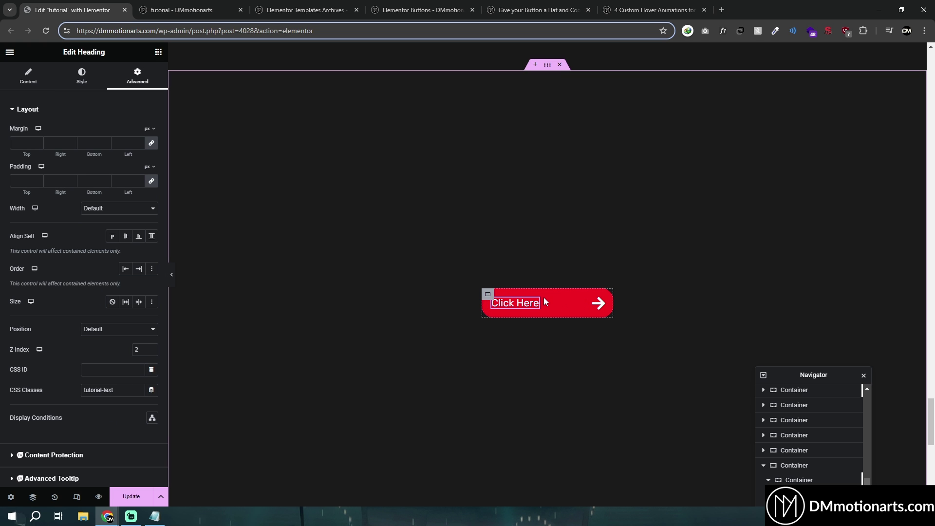
pyautogui.click(487, 294)
pyautogui.scroll(-4, 31, 419)
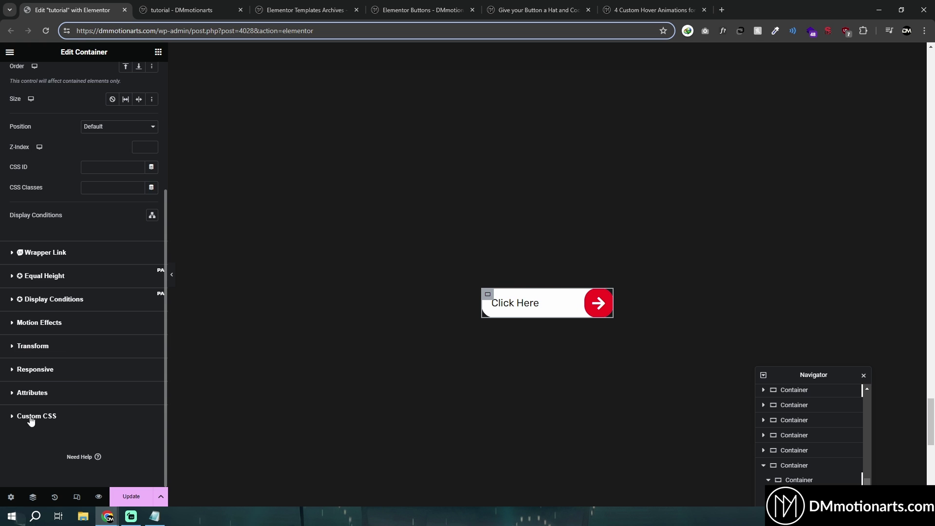
pyautogui.click(31, 416)
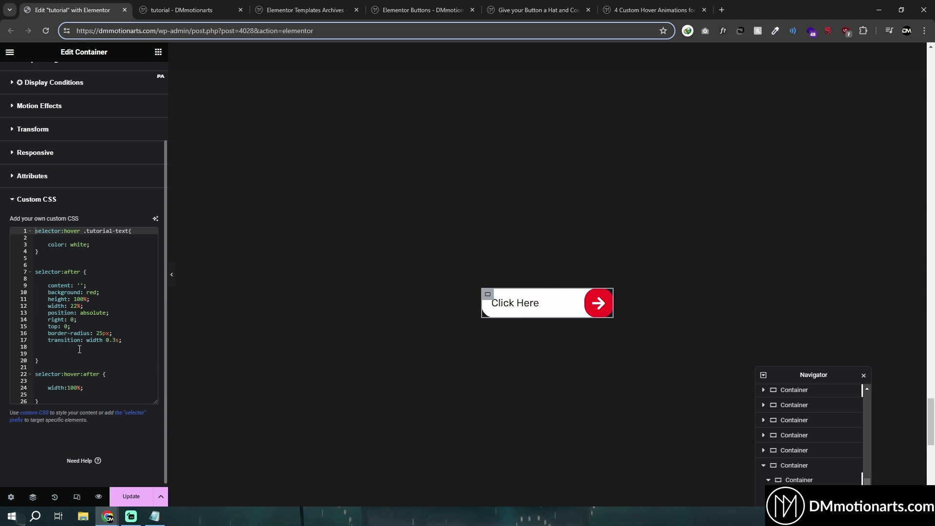
pyautogui.click(53, 251)
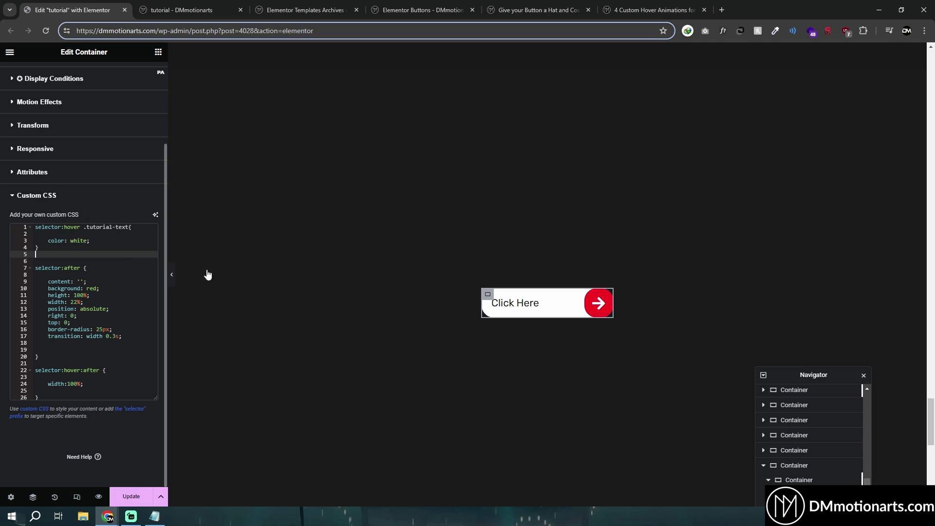
# Try the red text color #FF4A4A on the "Click Here" heading.
pyautogui.click(532, 305)
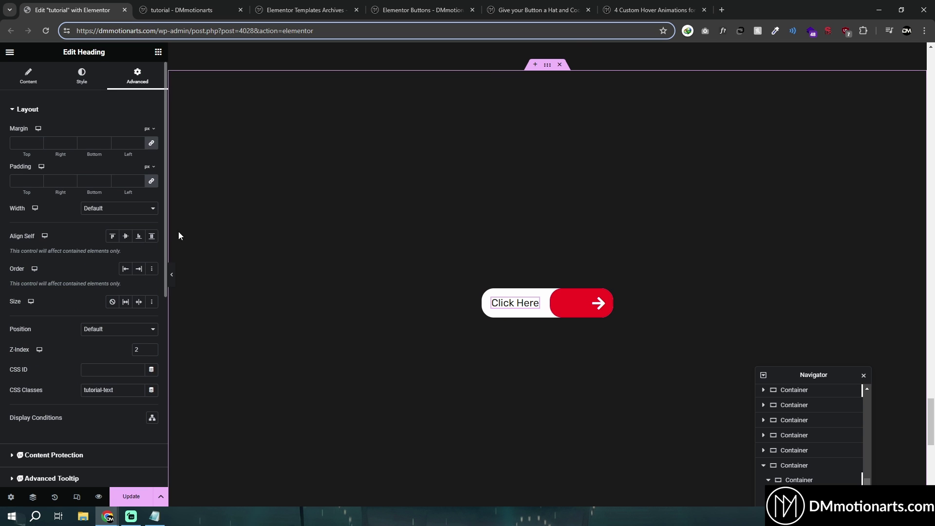
pyautogui.click(82, 76)
pyautogui.click(152, 153)
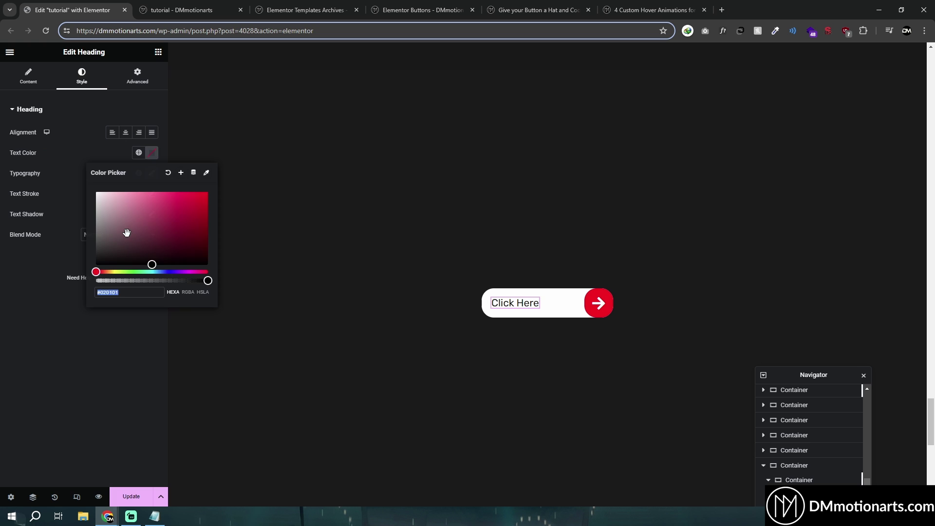
pyautogui.click(35, 303)
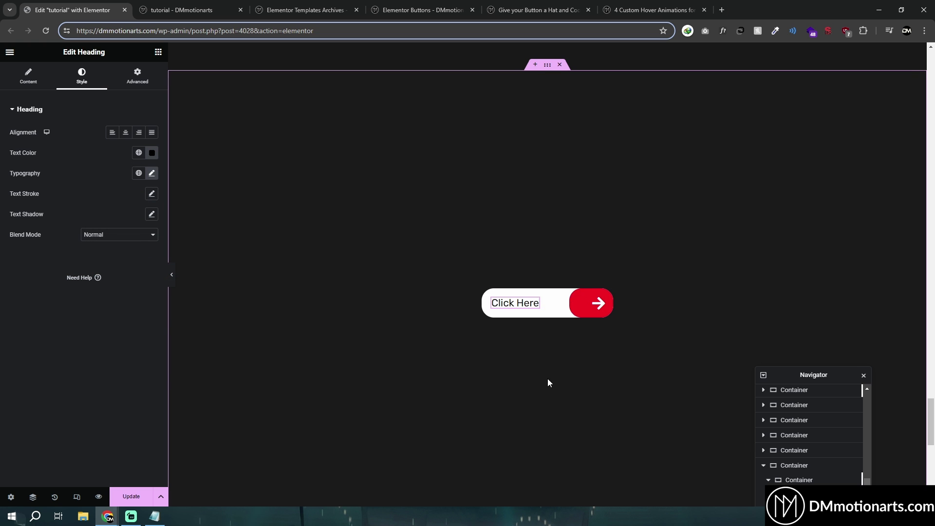
pyautogui.click(152, 153)
pyautogui.click(185, 194)
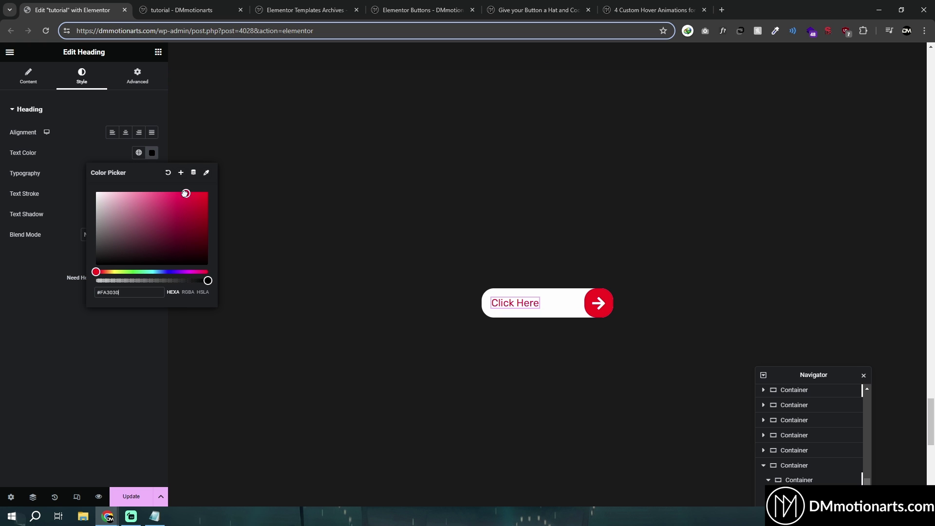
pyautogui.moveTo(185, 194); pyautogui.dragTo(174, 189)
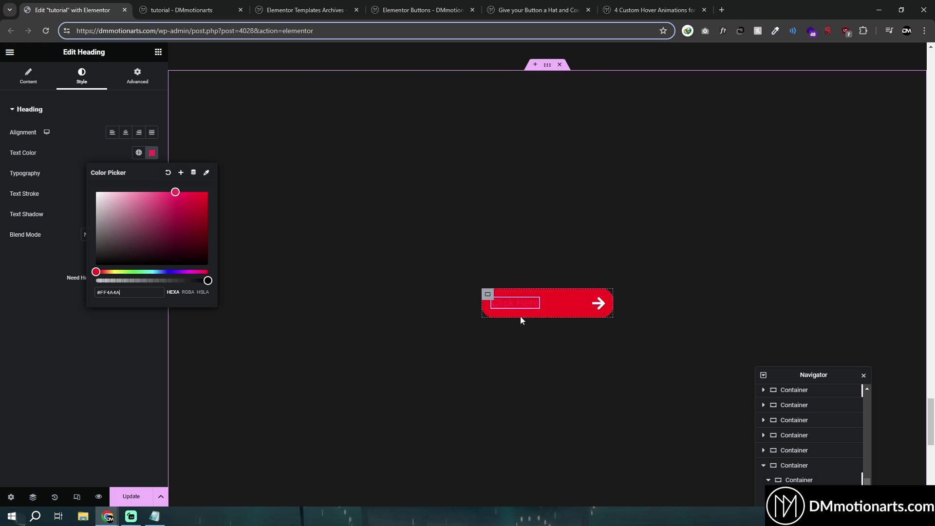
# Clear the custom text color of the "Click Here" heading.
pyautogui.click(90, 153)
pyautogui.click(152, 153)
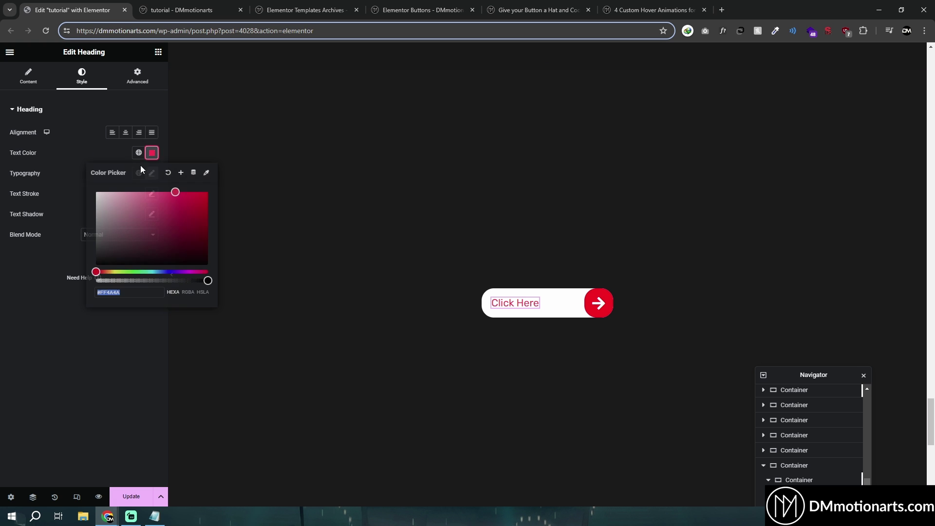
pyautogui.click(168, 173)
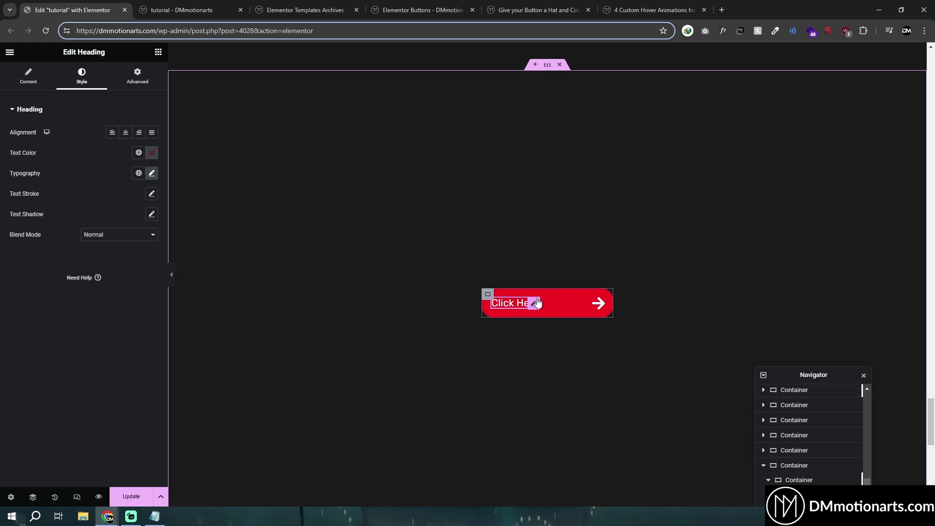
pyautogui.click(137, 75)
pyautogui.scroll(-5, 46, 403)
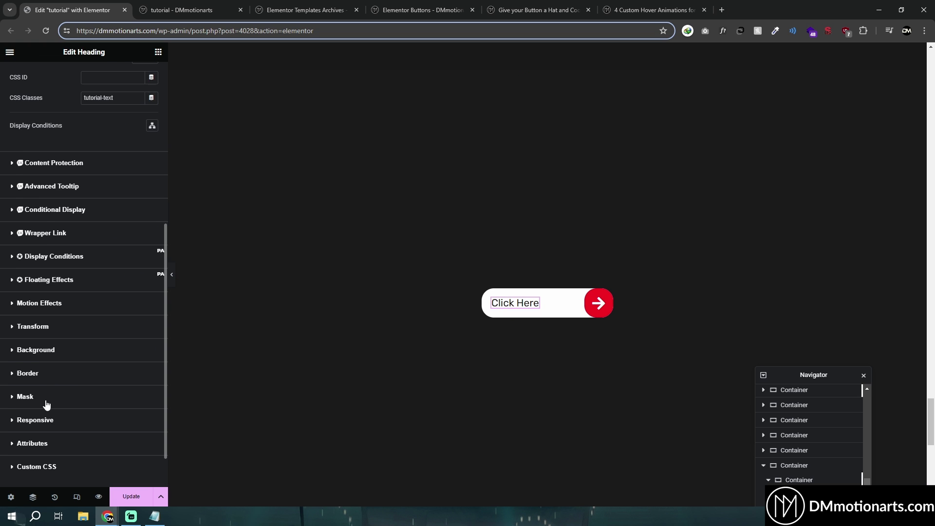
pyautogui.click(31, 424)
pyautogui.scroll(-3, 54, 352)
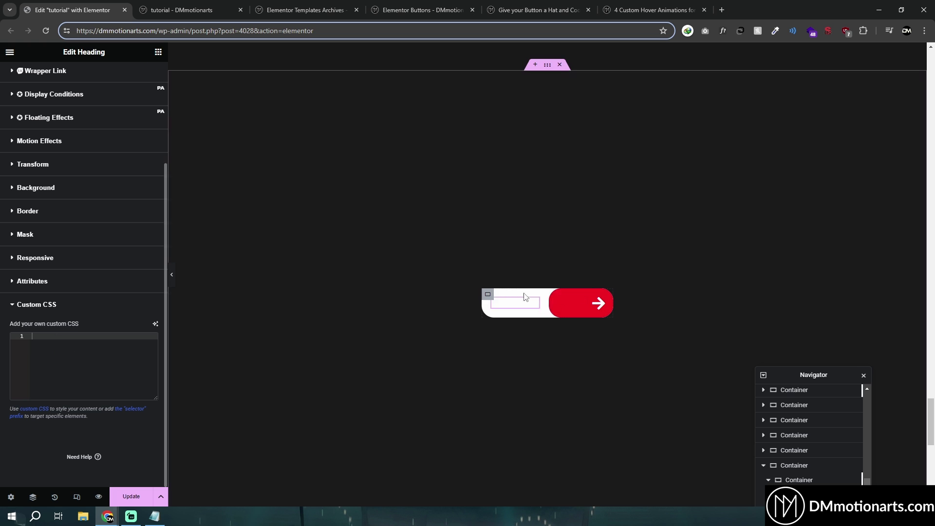
# Open the button container's custom CSS and copy the .tutorial-text selector from the hover rule.
pyautogui.click(487, 294)
pyautogui.scroll(-5, 27, 426)
pyautogui.click(26, 419)
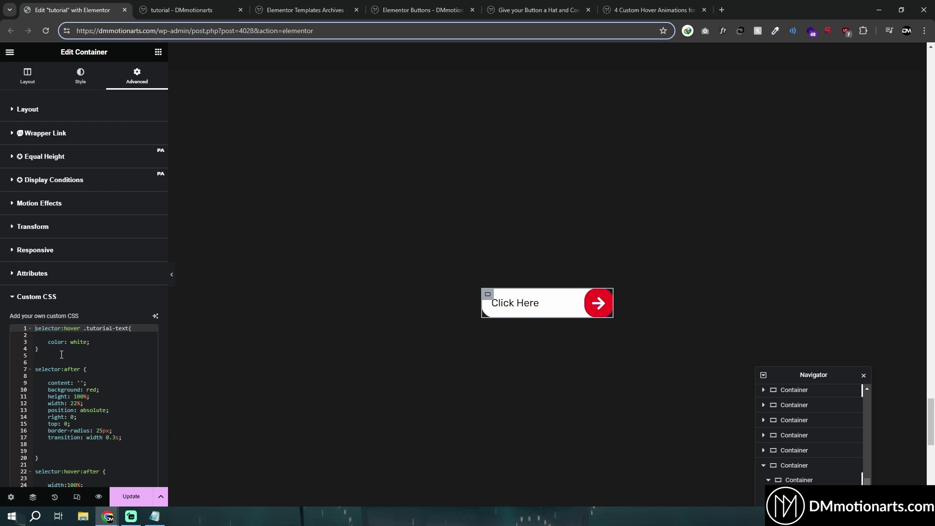
pyautogui.scroll(-3, 58, 276)
pyautogui.click(51, 247)
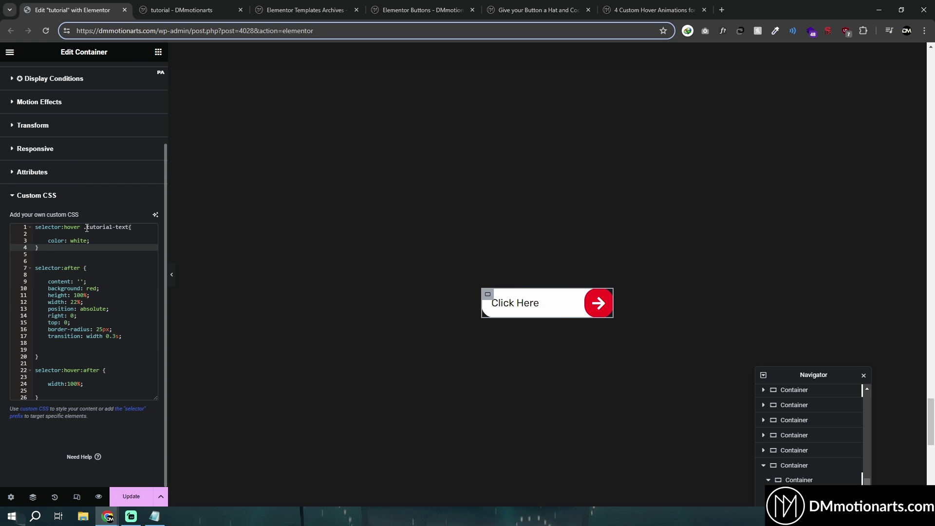
pyautogui.moveTo(84, 227); pyautogui.dragTo(129, 227)
pyautogui.hotkey('ctrl', 'c')
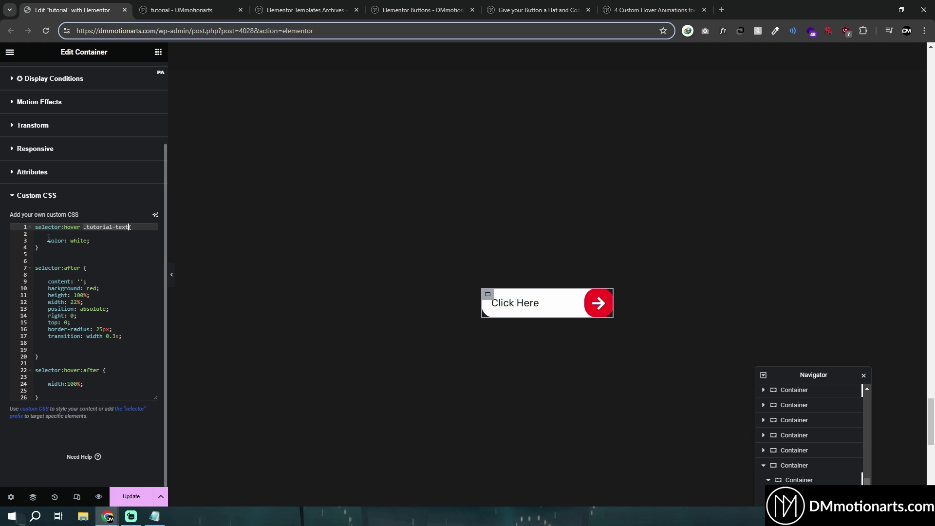
# Insert a new .tutorial-text rule with braces above the hover rule in the container's custom CSS.
pyautogui.click(36, 227)
pyautogui.press('Return')
pyautogui.press('Return')
pyautogui.press('Return')
pyautogui.press('Up')
pyautogui.press('Up')
pyautogui.press('Up')
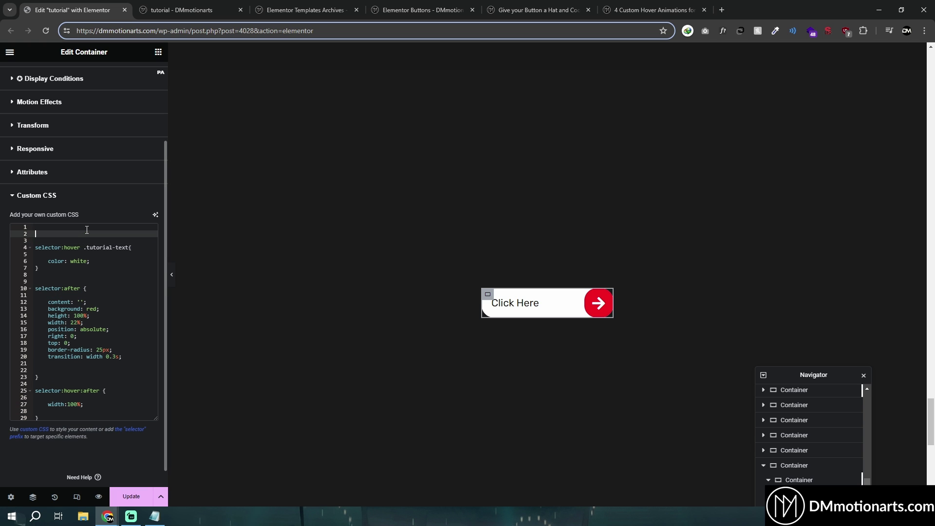
pyautogui.hotkey('ctrl', 'v')
pyautogui.write('{')
pyautogui.press('Return')
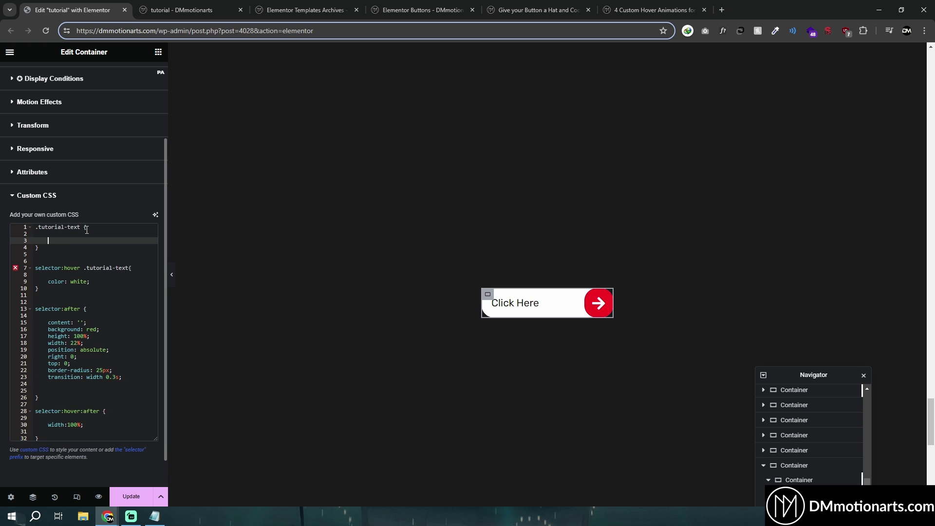
# Add color:blue; inside the new .tutorial-text rule.
pyautogui.press('Return')
pyautogui.press('Return')
pyautogui.press('Up')
pyautogui.write('colo')
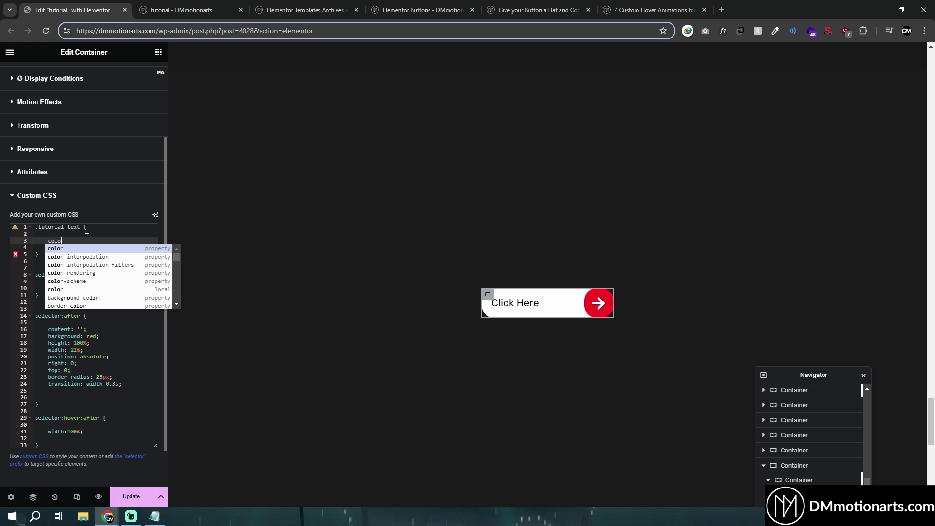
pyautogui.write('r:blue;')
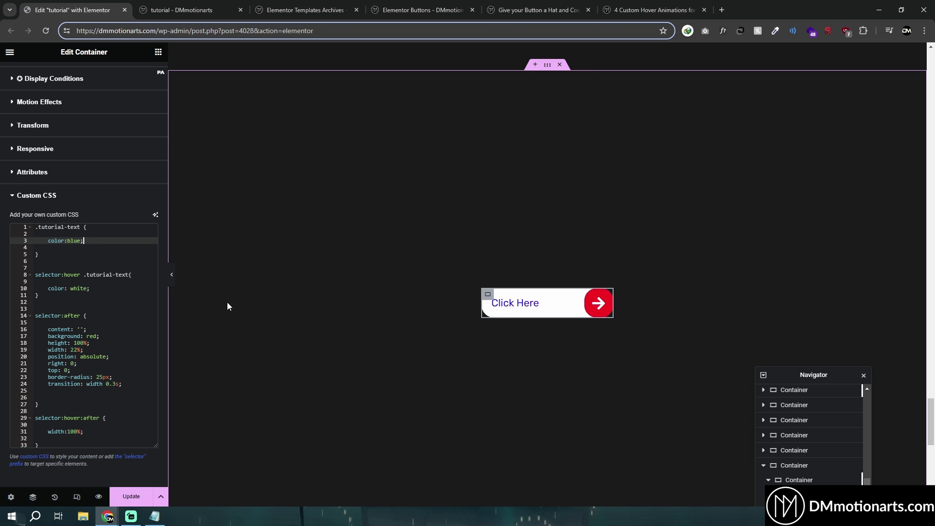
# Add transition: color 0.3s; below the color line in the .tutorial-text rule.
pyautogui.press('Return')
pyautogui.write('transi')
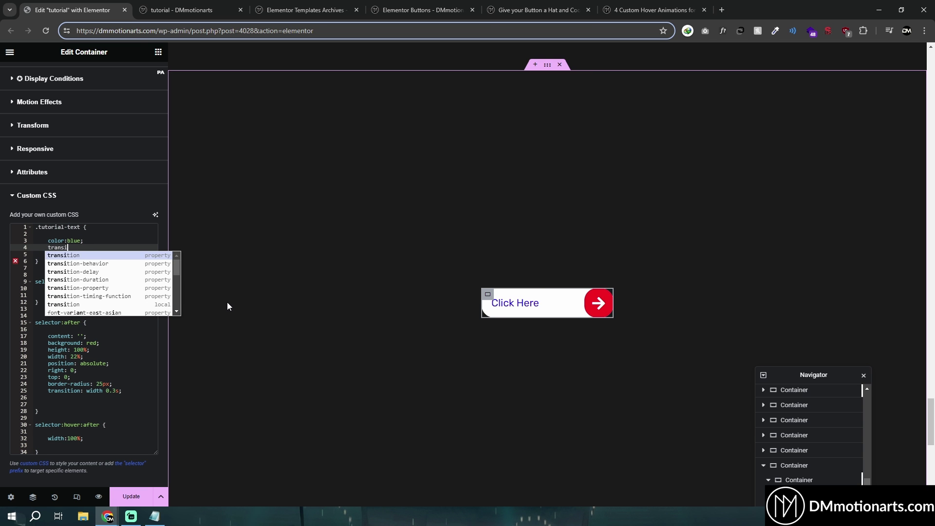
pyautogui.press('Return')
pyautogui.write('color:;')
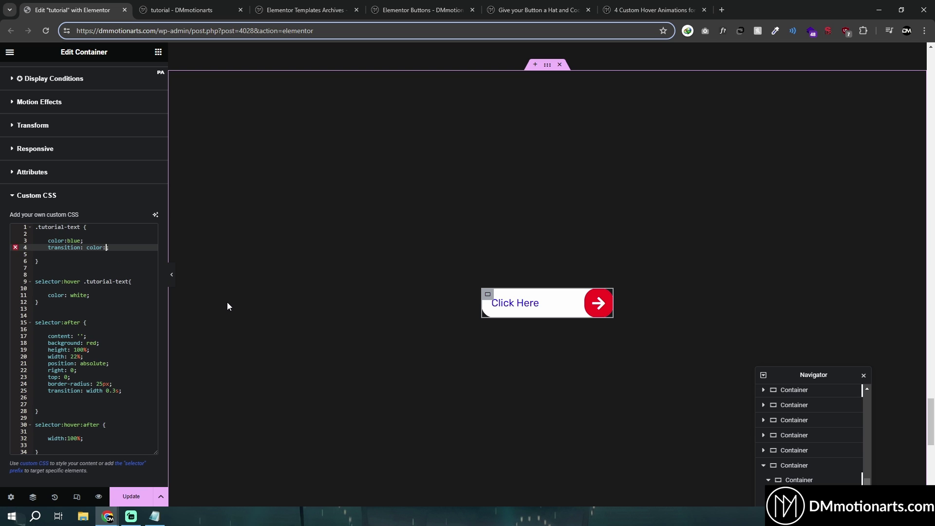
pyautogui.press('BackSpace')
pyautogui.write('0.3s;')
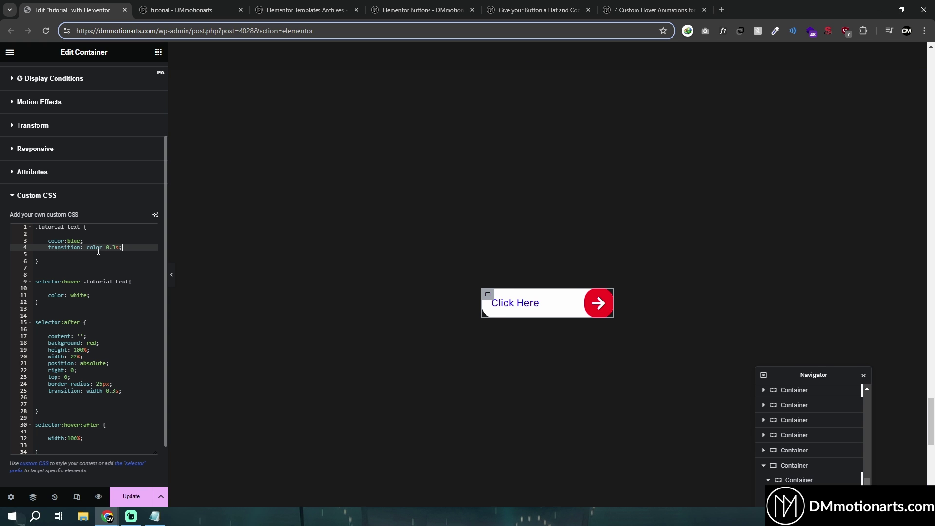
# Change the .tutorial-text rule's color value to black.
pyautogui.click(75, 240)
pyautogui.write('black')
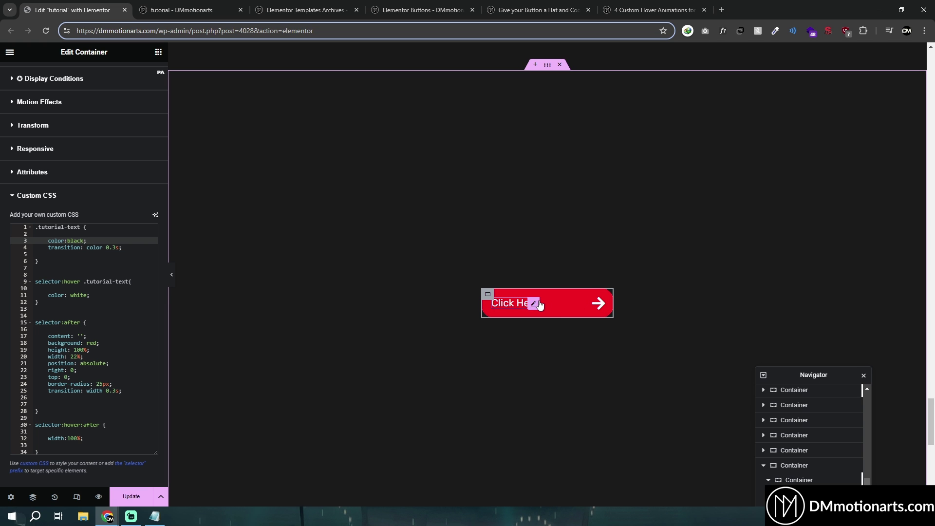
pyautogui.write(';')
# Review the HTML tag options of the "Click Here" heading.
pyautogui.click(535, 305)
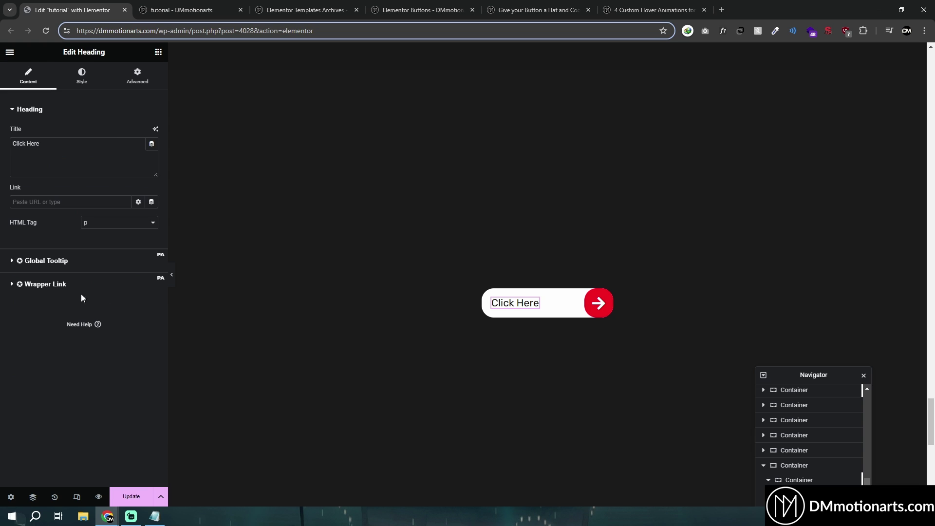
pyautogui.click(115, 223)
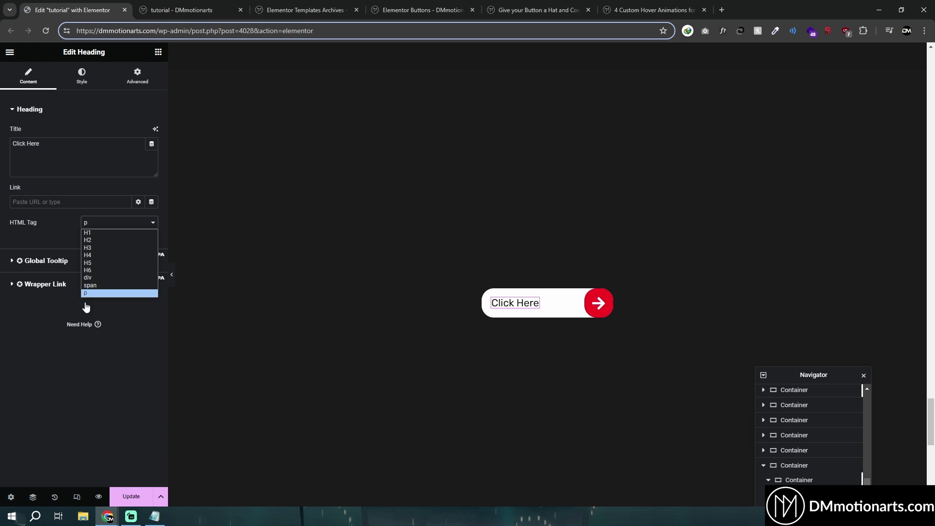
pyautogui.doubleClick(73, 325)
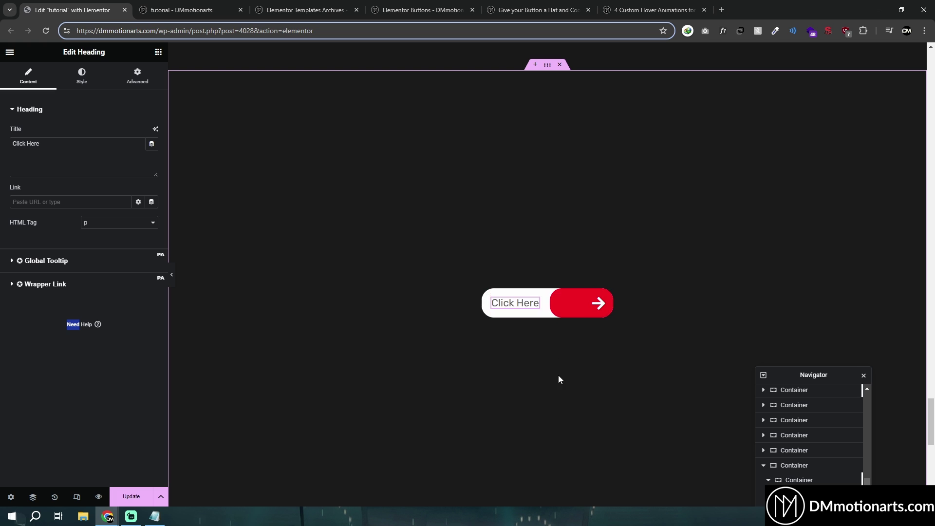
# Switch to the tablet preview and set the button container's width to 150 px.
pyautogui.click(77, 496)
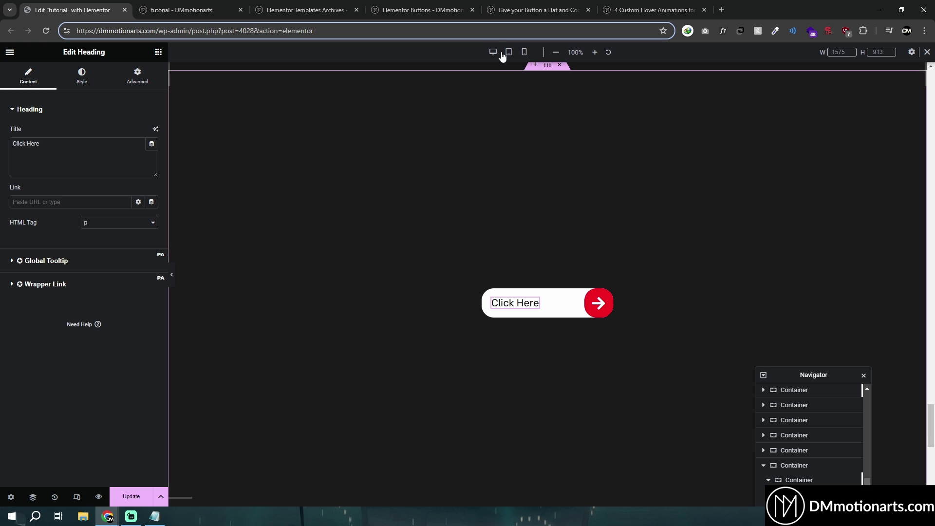
pyautogui.click(509, 52)
pyautogui.scroll(-8, 516, 316)
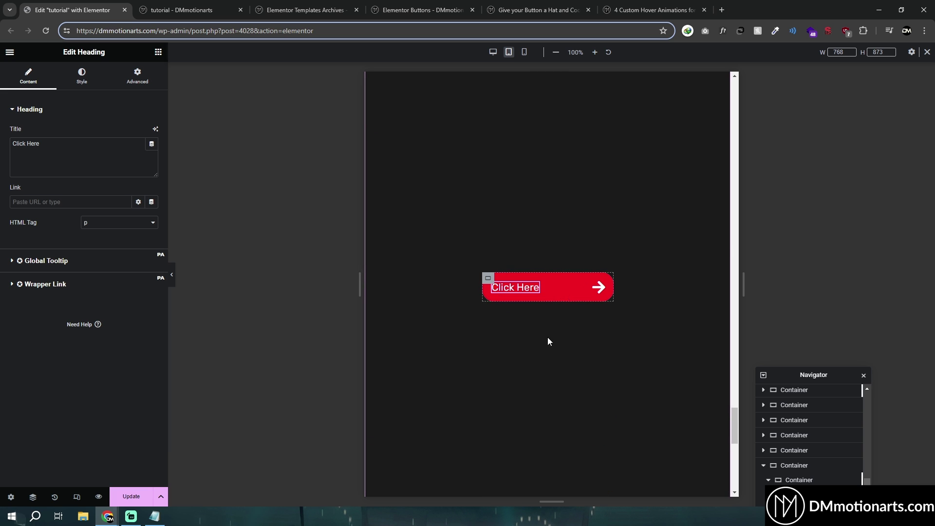
pyautogui.click(488, 278)
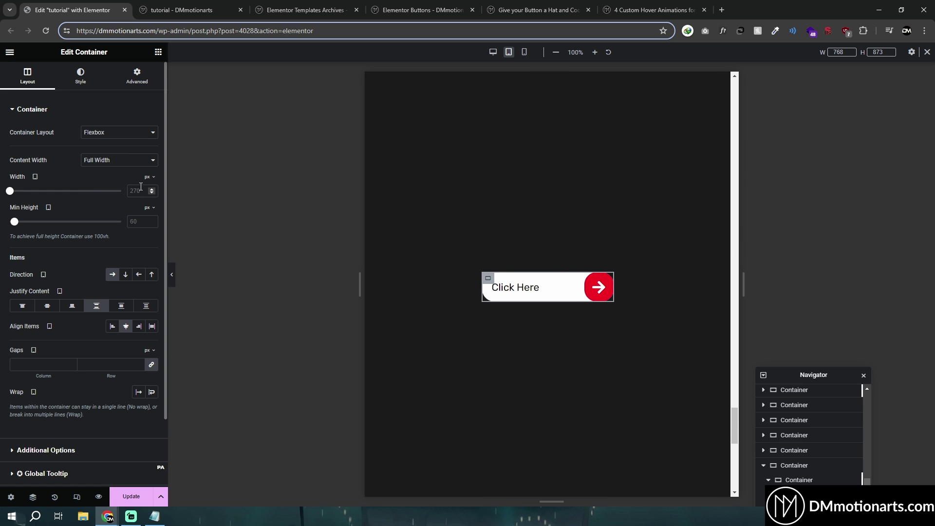
pyautogui.click(142, 190)
pyautogui.write('150')
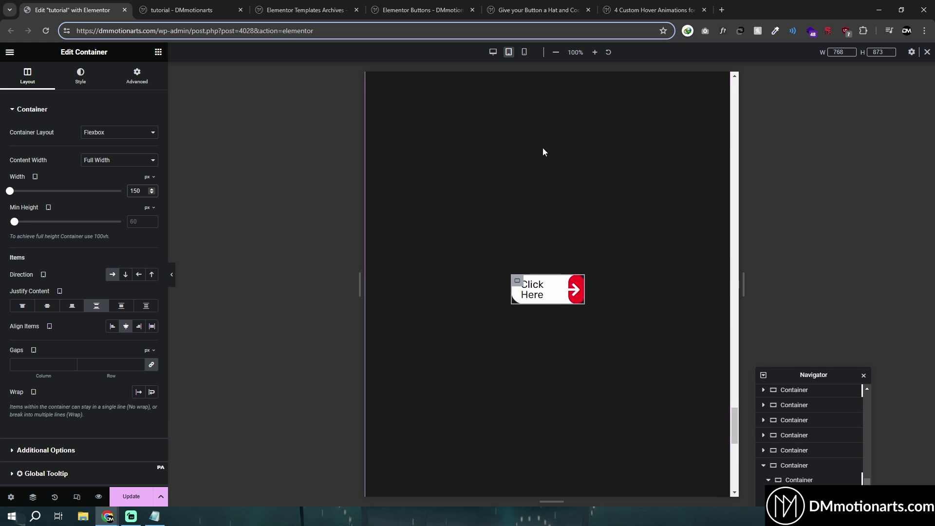
# Review the full custom CSS of the button container.
pyautogui.scroll(1, 550, 126)
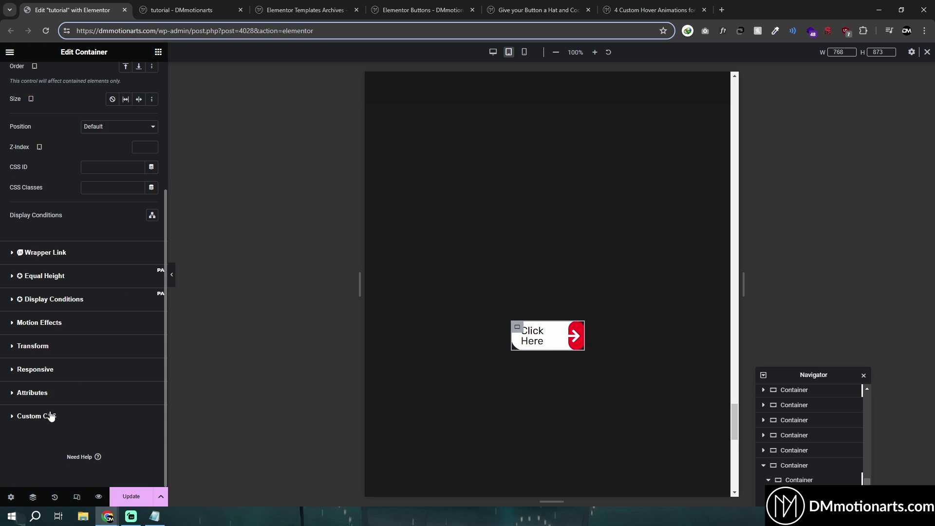
pyautogui.click(52, 416)
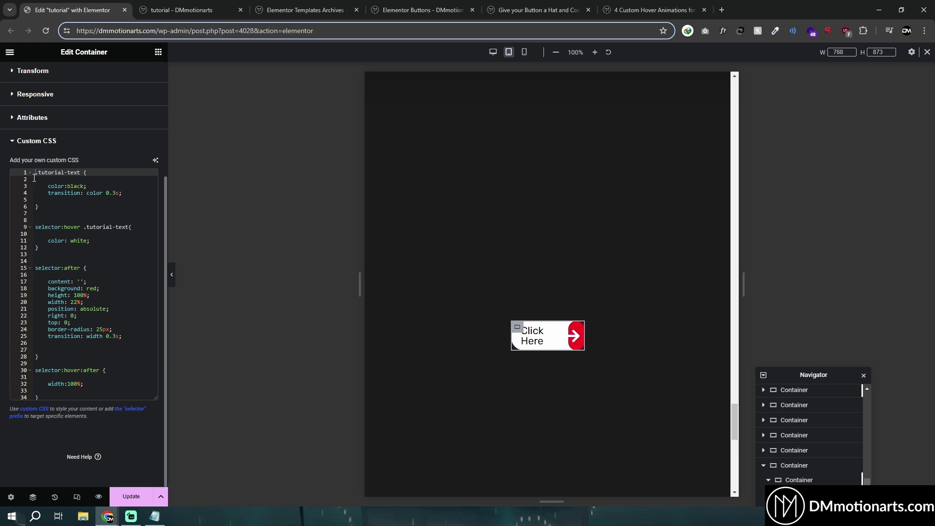
pyautogui.moveTo(34, 174); pyautogui.dragTo(165, 385)
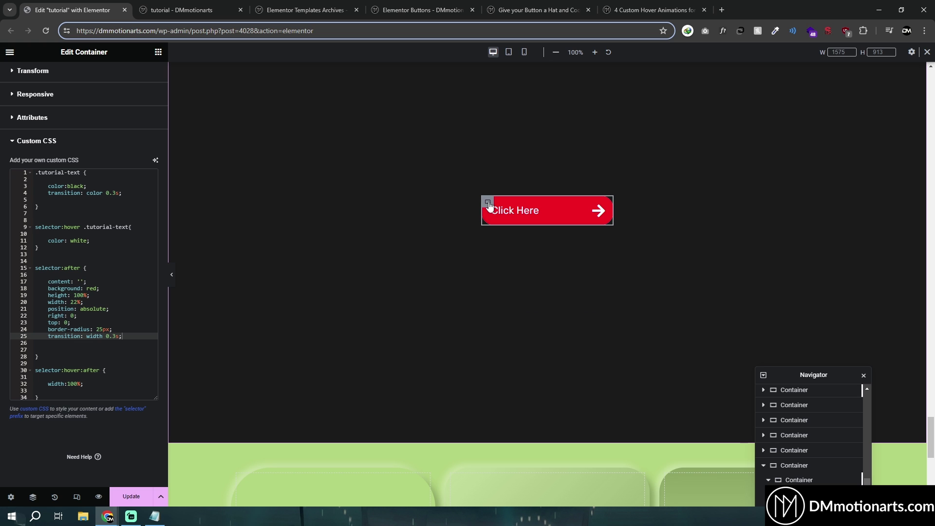
# Set the button container's HTML tag to a (link) and enter # as its link.
pyautogui.scroll(6, 5, 186)
pyautogui.click(15, 87)
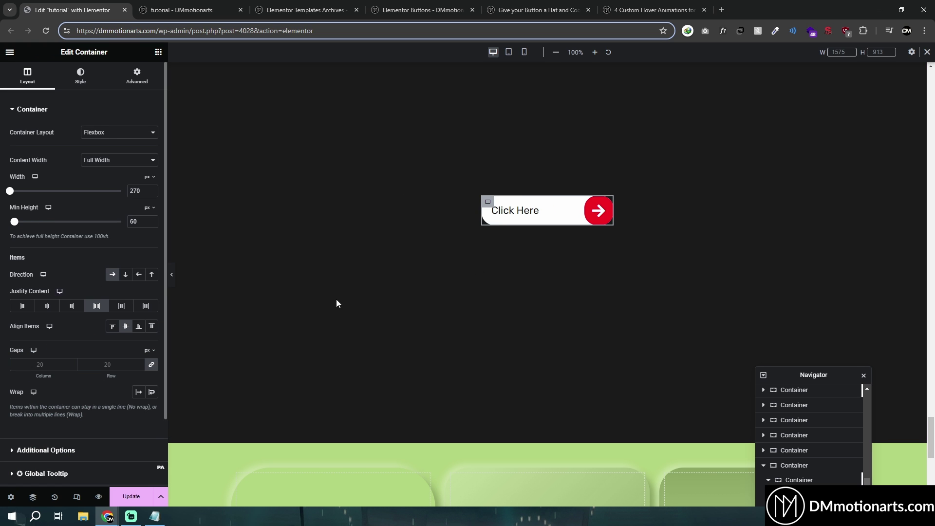
pyautogui.scroll(-2, 12, 335)
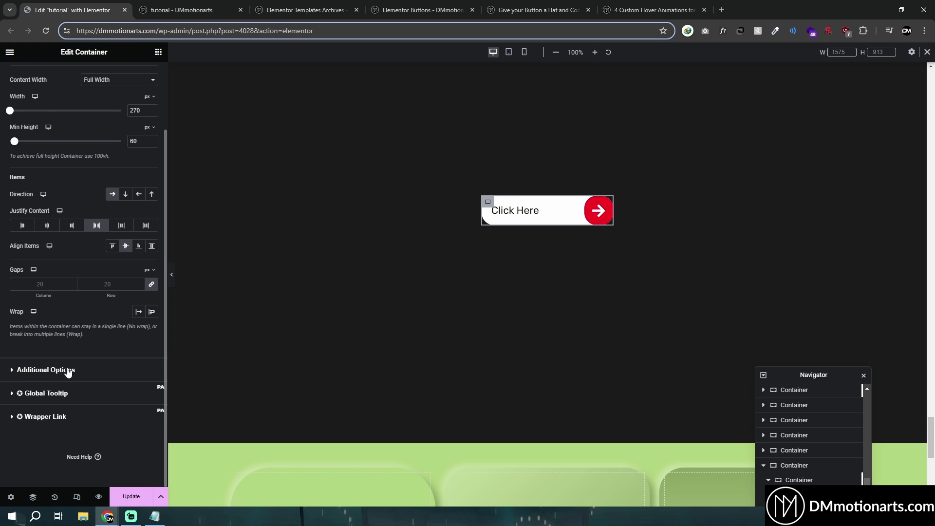
pyautogui.click(29, 371)
pyautogui.click(98, 177)
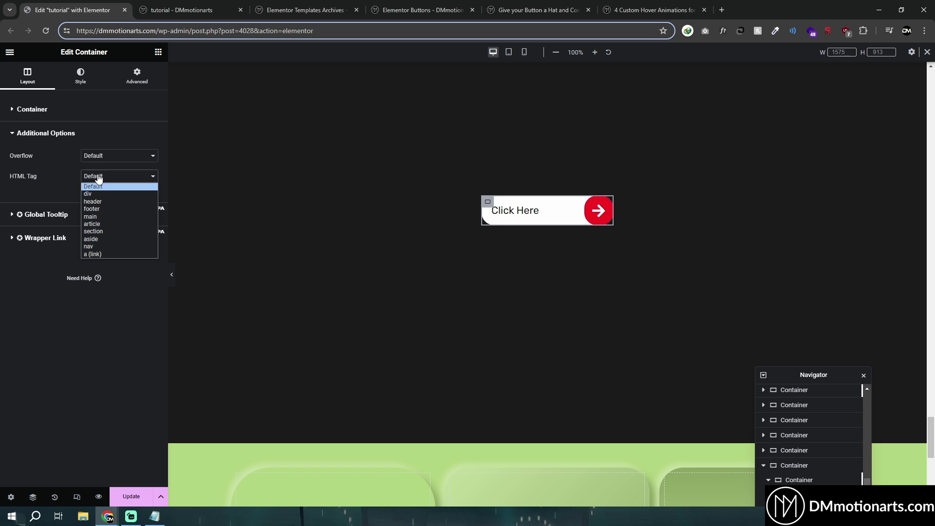
pyautogui.click(96, 255)
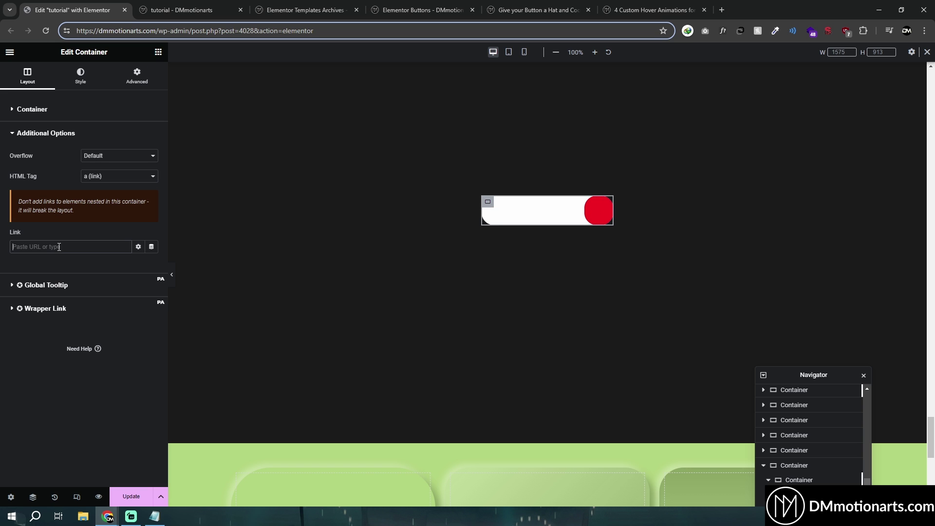
pyautogui.click(59, 247)
pyautogui.write('#')
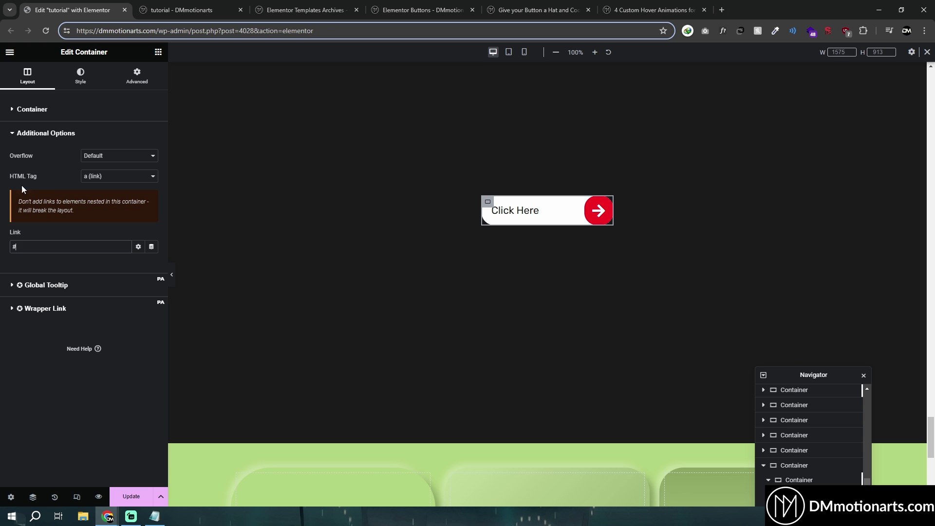
pyautogui.moveTo(21, 190); pyautogui.dragTo(80, 210)
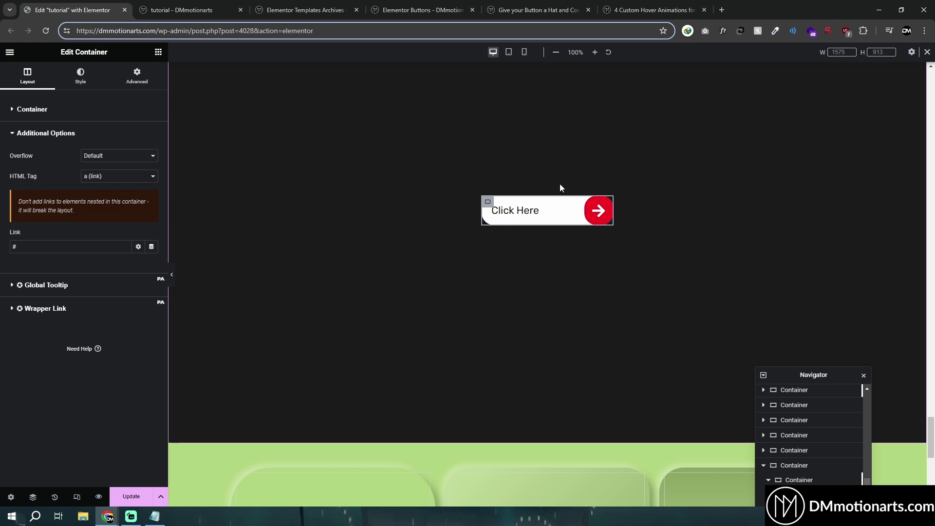
# Enter # as the link of the arrow icon.
pyautogui.click(604, 215)
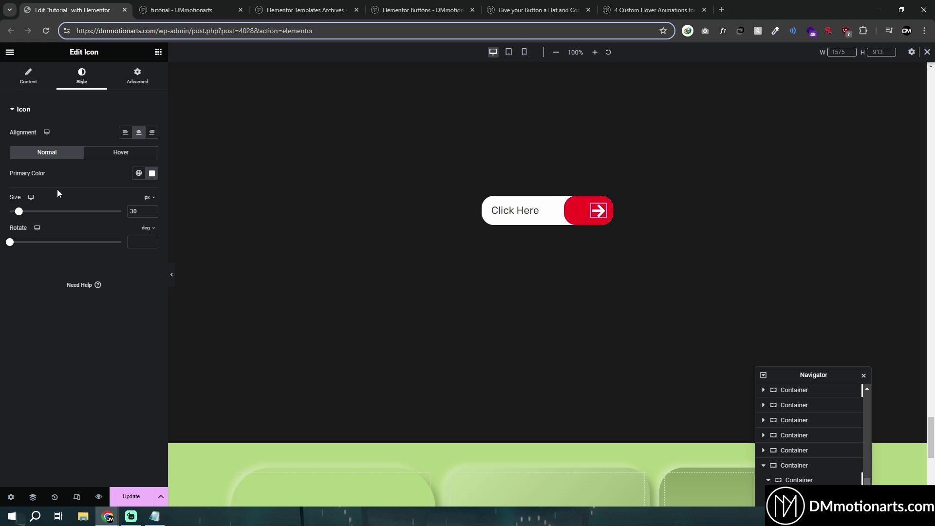
pyautogui.click(16, 87)
pyautogui.write('#')
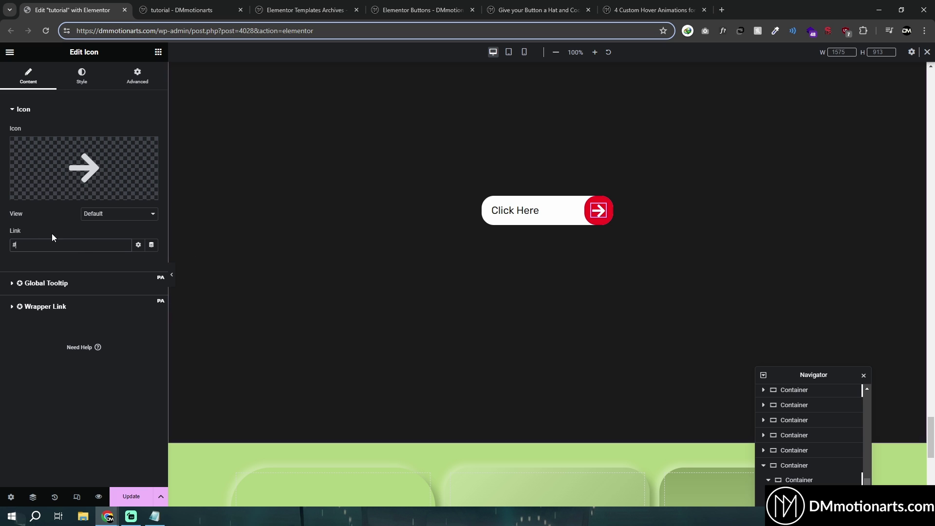
# Check the "Click Here" heading's link field and the button container's link settings under its additional options.
pyautogui.click(534, 212)
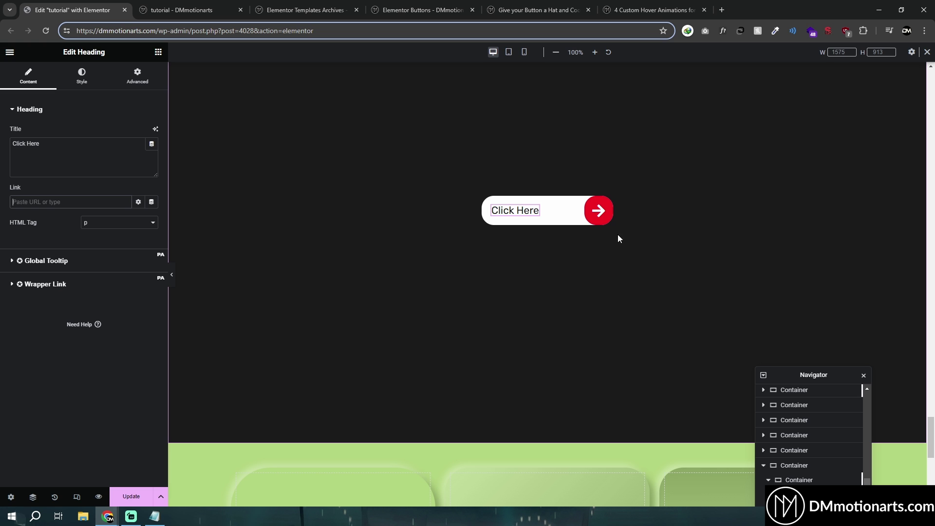
pyautogui.click(488, 201)
pyautogui.scroll(-3, 30, 317)
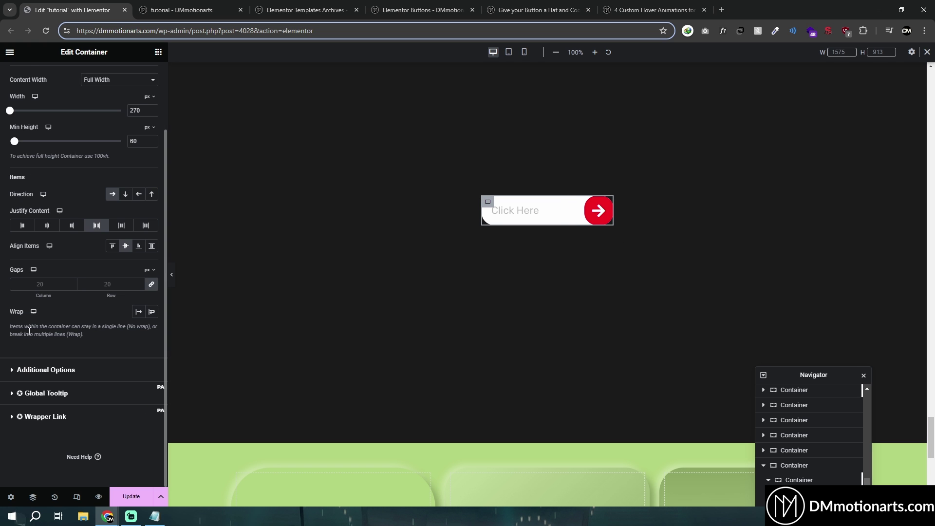
pyautogui.click(12, 370)
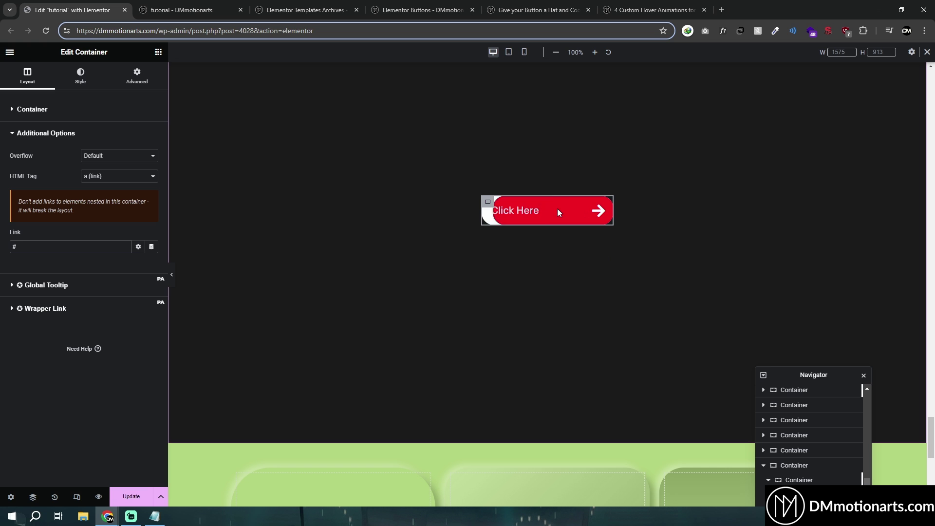
# Switch to the "4 Custom Hover Animations" article and look through its button CSS code.
pyautogui.click(653, 10)
pyautogui.scroll(-6, 472, 320)
pyautogui.scroll(3, 472, 320)
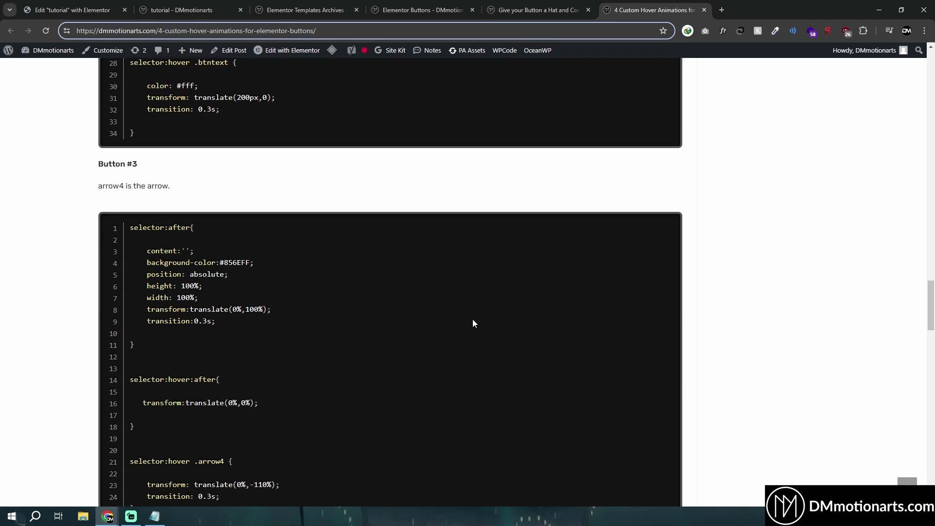
# Look through the rest of the "4 Custom Hover Animations" article's CSS code and its sample READ MORE and Try for Free buttons.
pyautogui.scroll(-20, 471, 321)
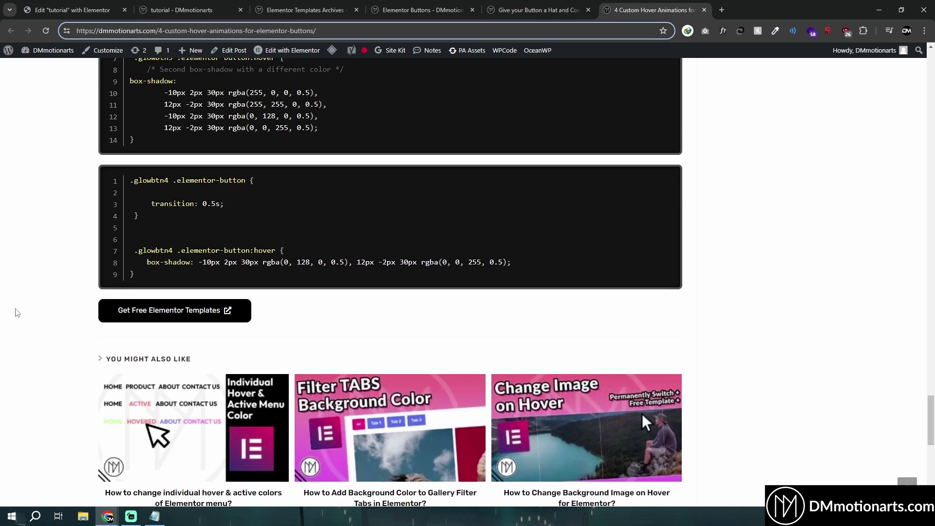
pyautogui.scroll(20, 17, 313)
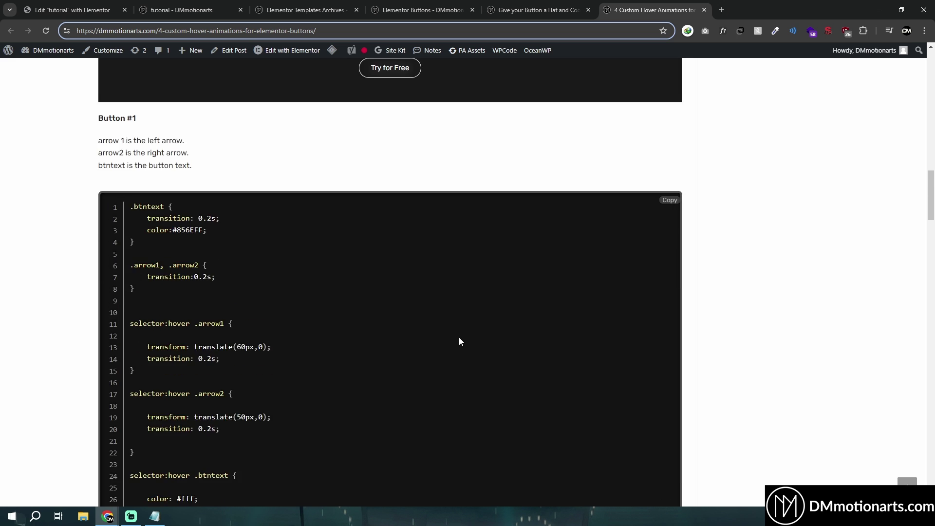
pyautogui.scroll(8, 461, 341)
pyautogui.scroll(-2, 448, 332)
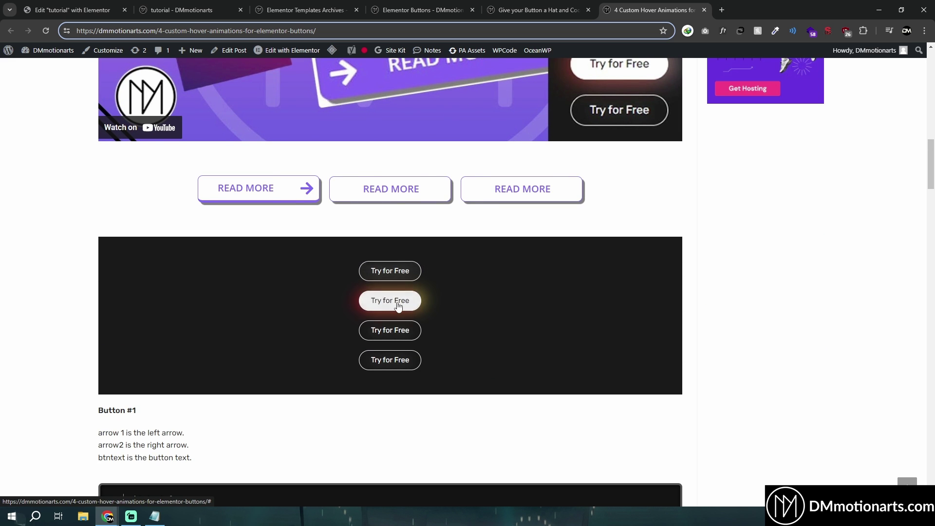
# Switch back to the Elementor Buttons page and examine its button designs down to the animated READ MORE buttons.
pyautogui.hotkey('ctrl', 'shift', 'Tab')
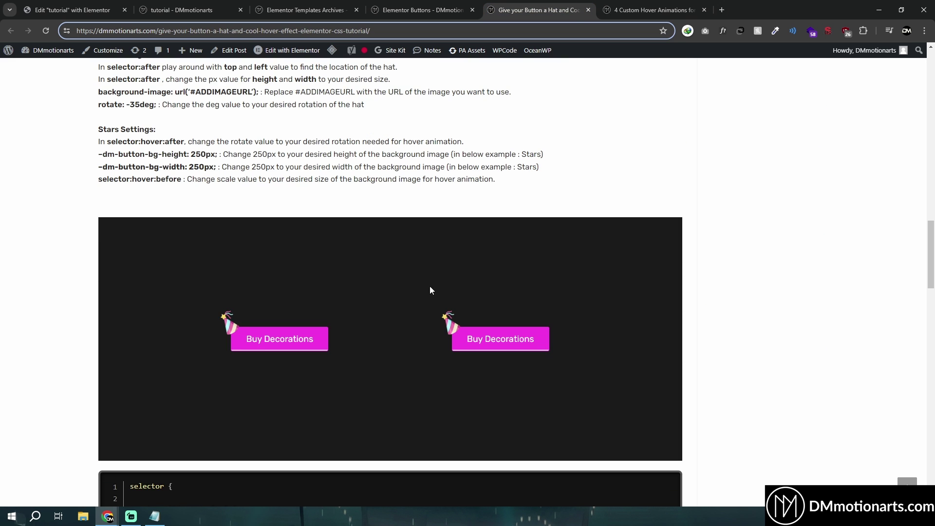
pyautogui.hotkey('ctrl', 'shift', 'Tab')
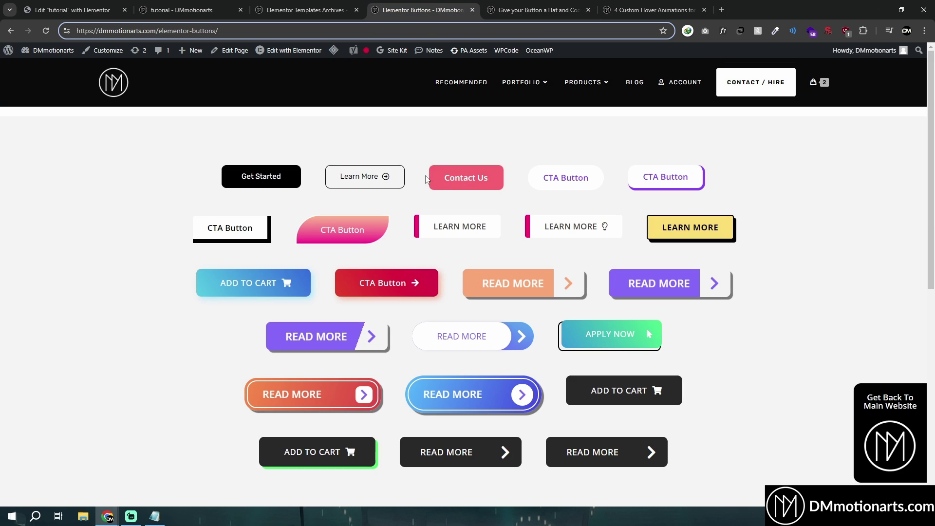
pyautogui.scroll(-2, 479, 317)
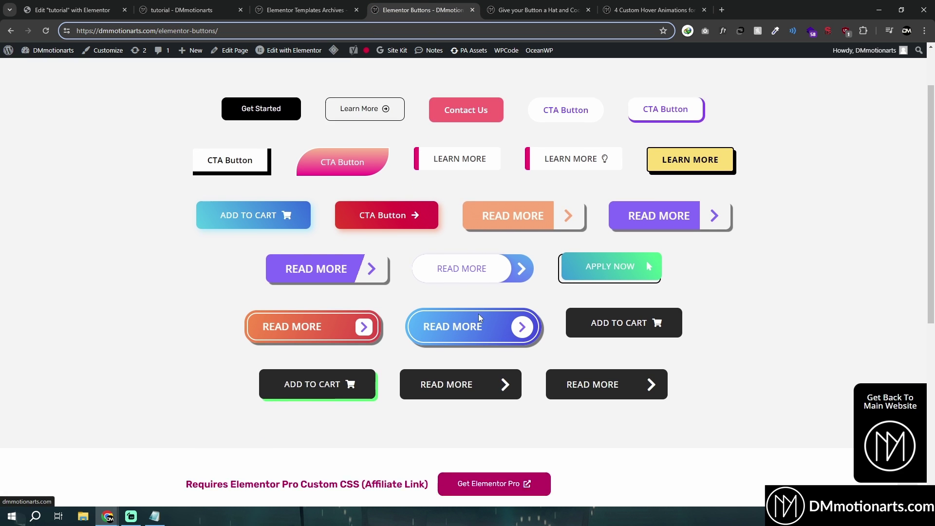
pyautogui.scroll(-5, 480, 317)
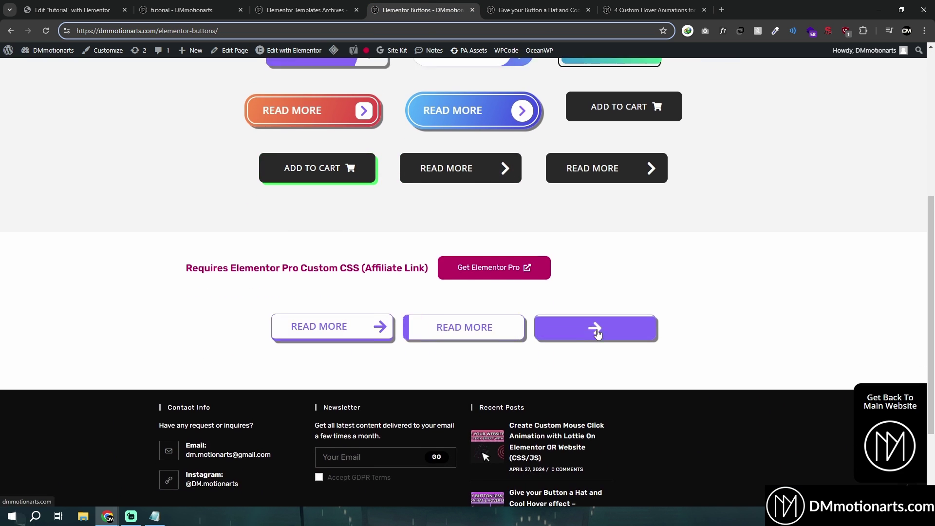
pyautogui.scroll(6, 598, 333)
# View the three Click Here buttons on the published tutorial page and bring up the Elementor Templates archive page.
pyautogui.click(231, 4)
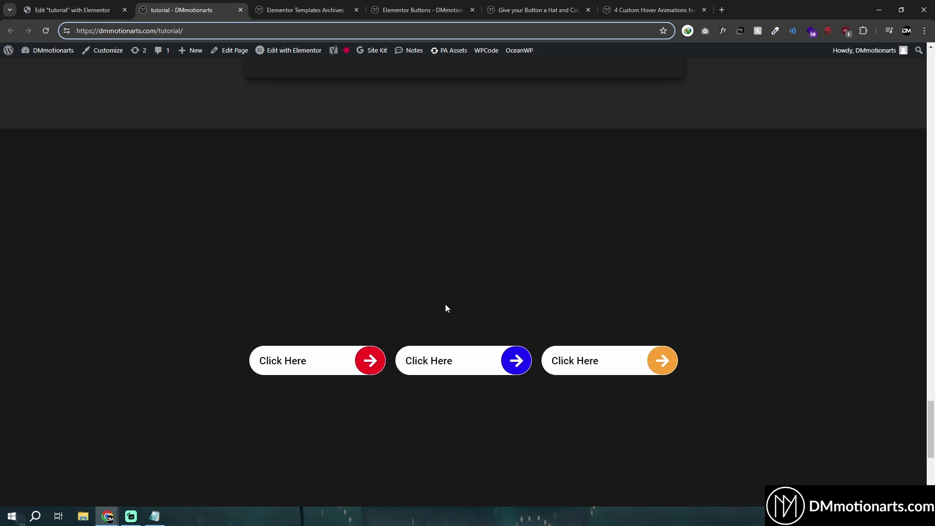
pyautogui.scroll(-5, 444, 307)
pyautogui.scroll(1, 394, 269)
pyautogui.click(267, 7)
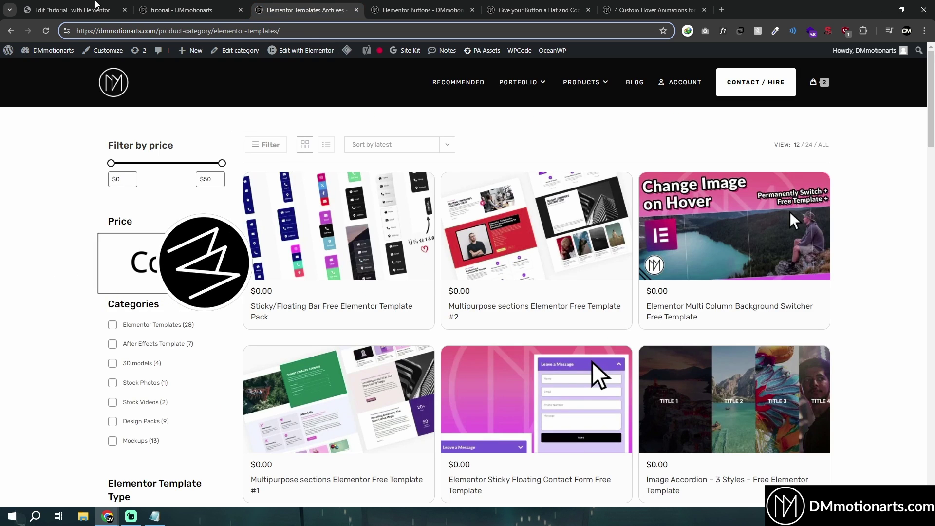